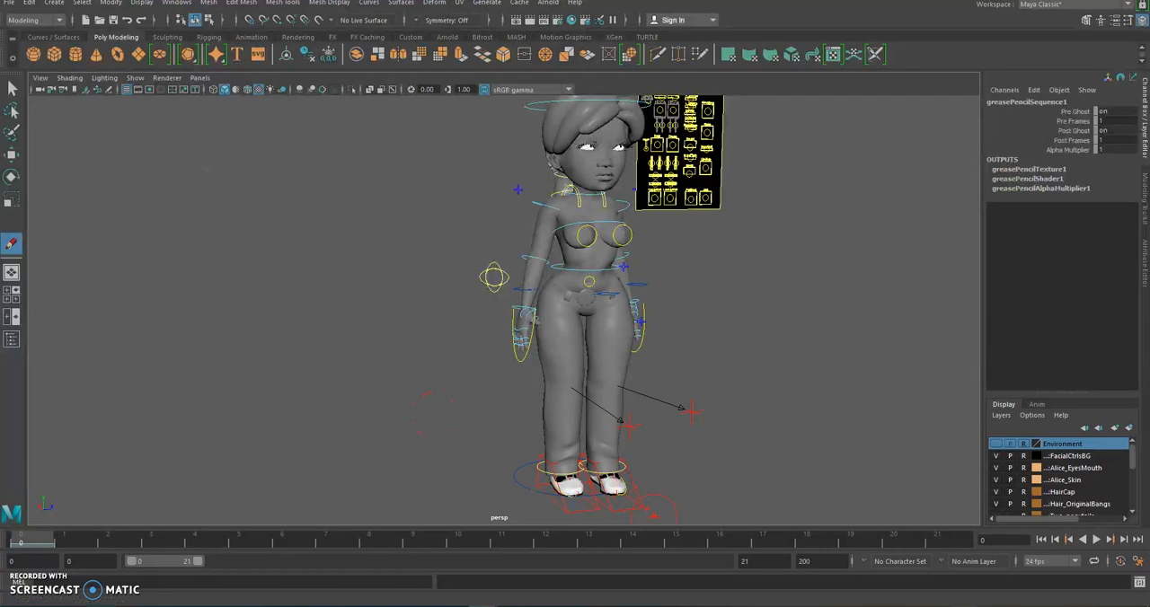
Open the Female Ref Walk reference video and scrub it to 00:00:20 to study the walking poses
click(660, 606)
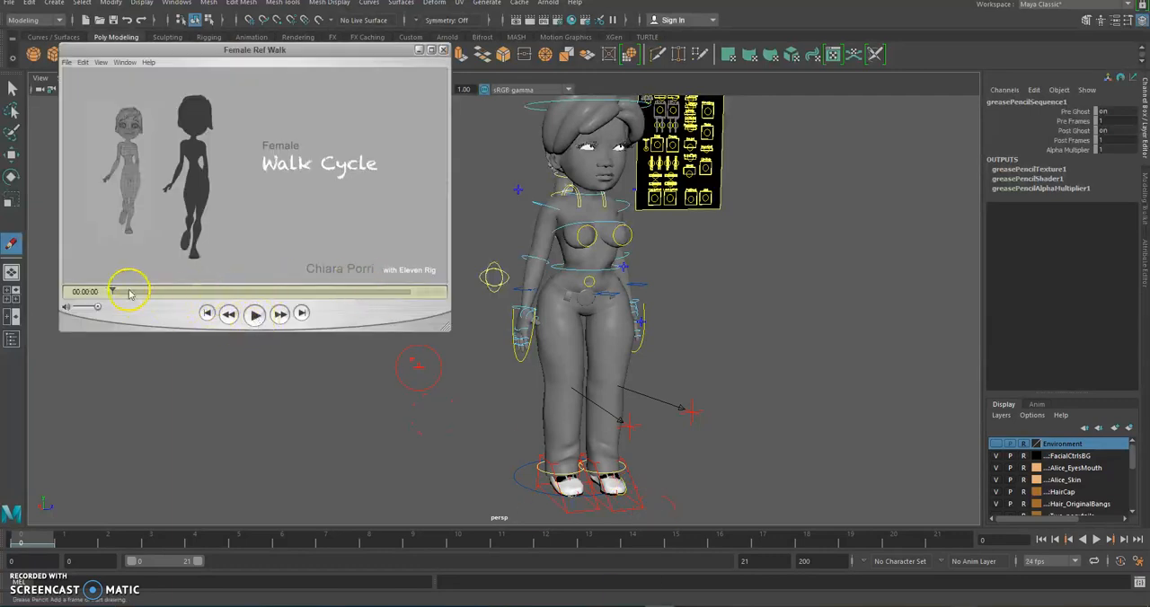
drag(114, 290, 216, 288)
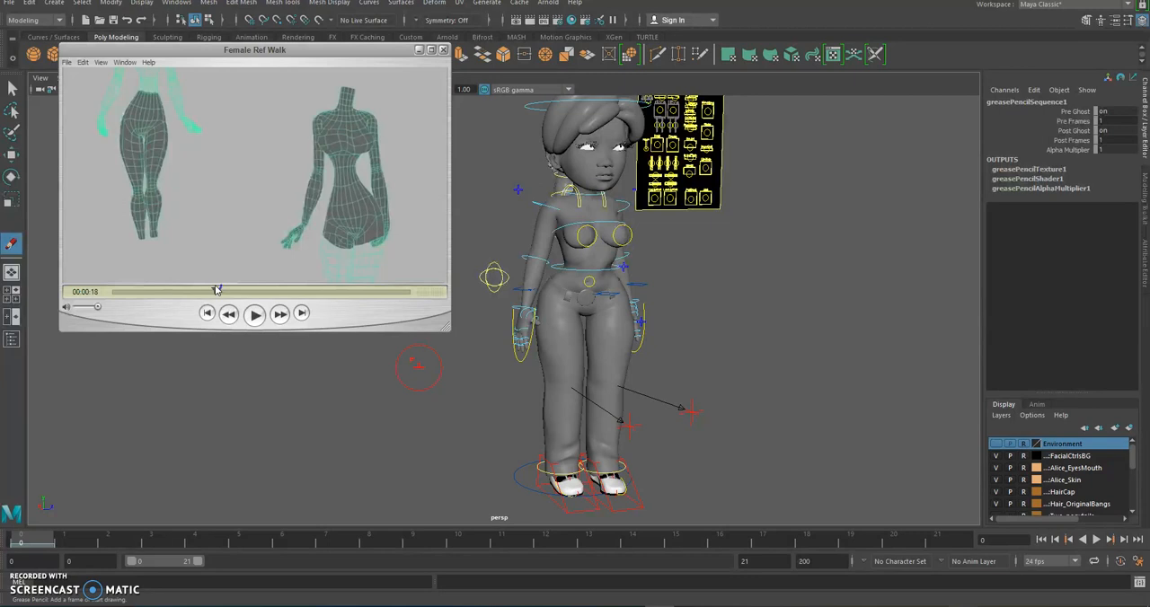
mouse_move(216, 289)
mouse_down()
mouse_move(249, 294)
mouse_move(228, 297)
mouse_up()
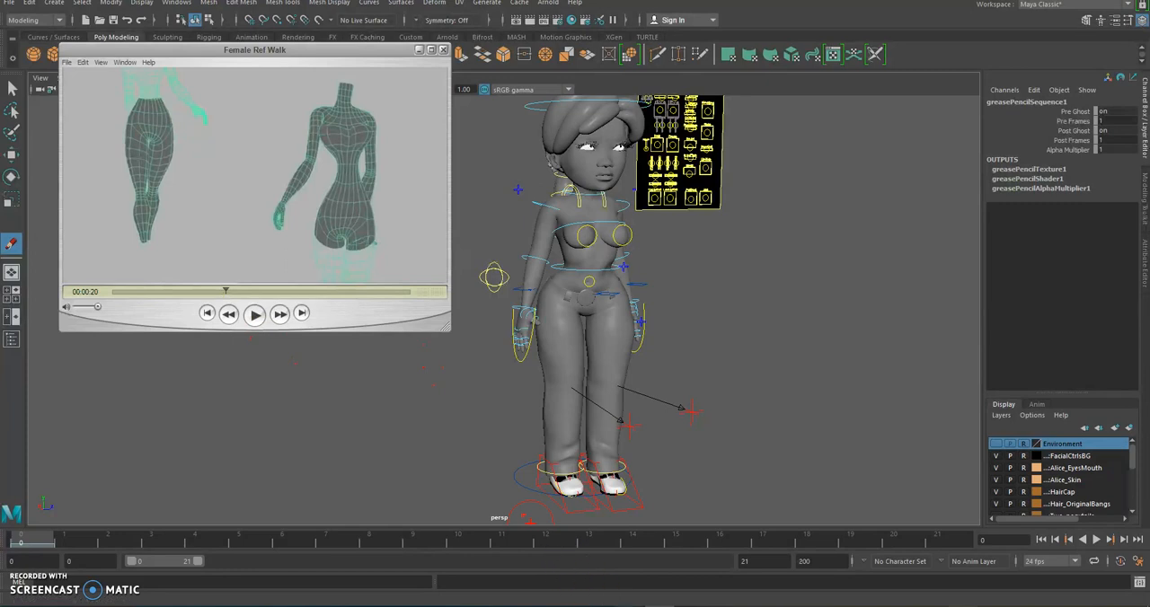
Switch to the walk-cycle pose chart in Photos, enlarge it to examine the pose sequence, and put it away
mouse_move(629, 606)
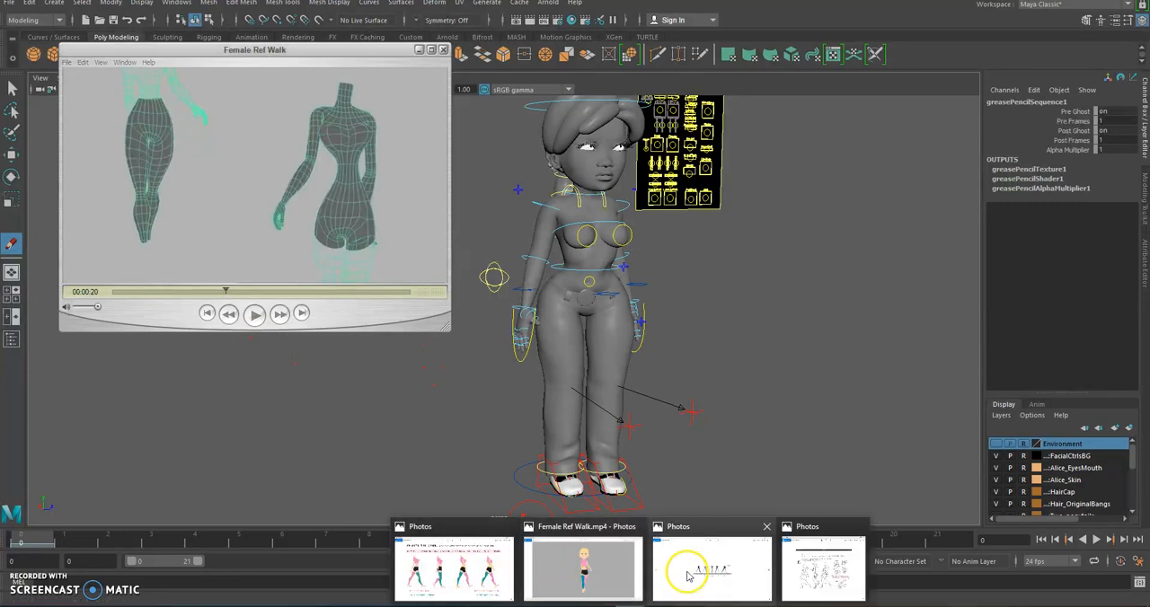
click(715, 570)
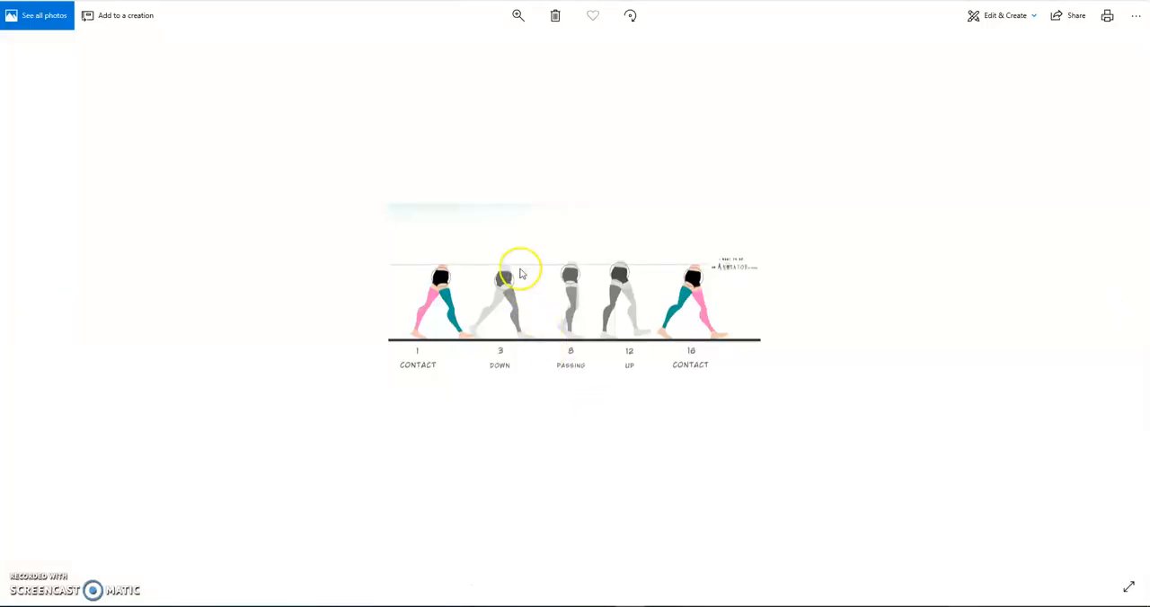
click(516, 15)
drag(467, 45, 526, 62)
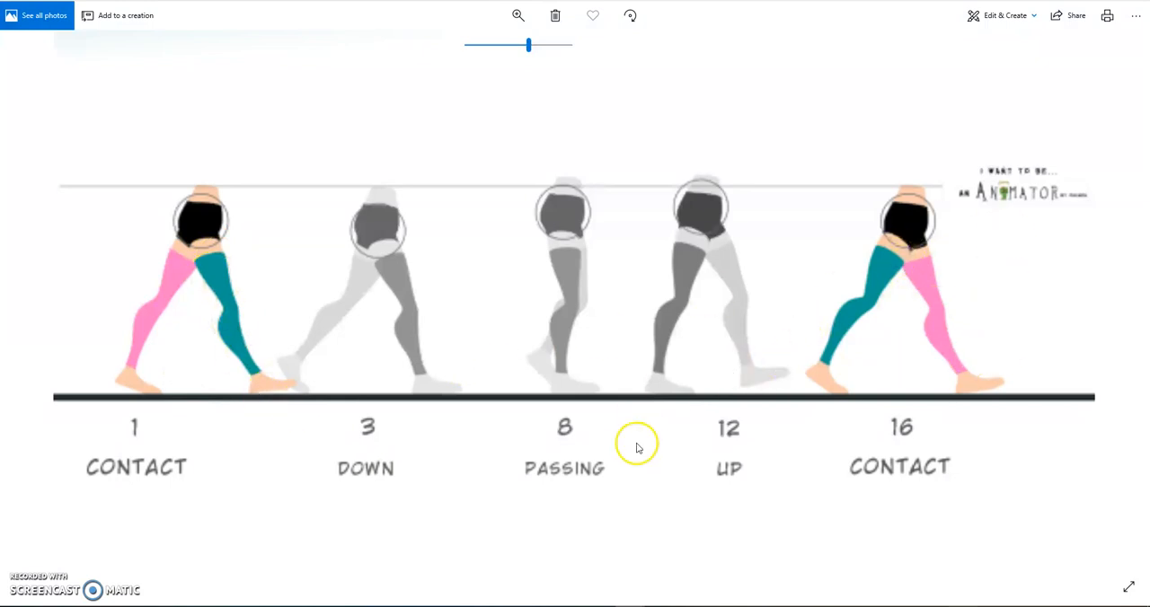
click(1080, 1)
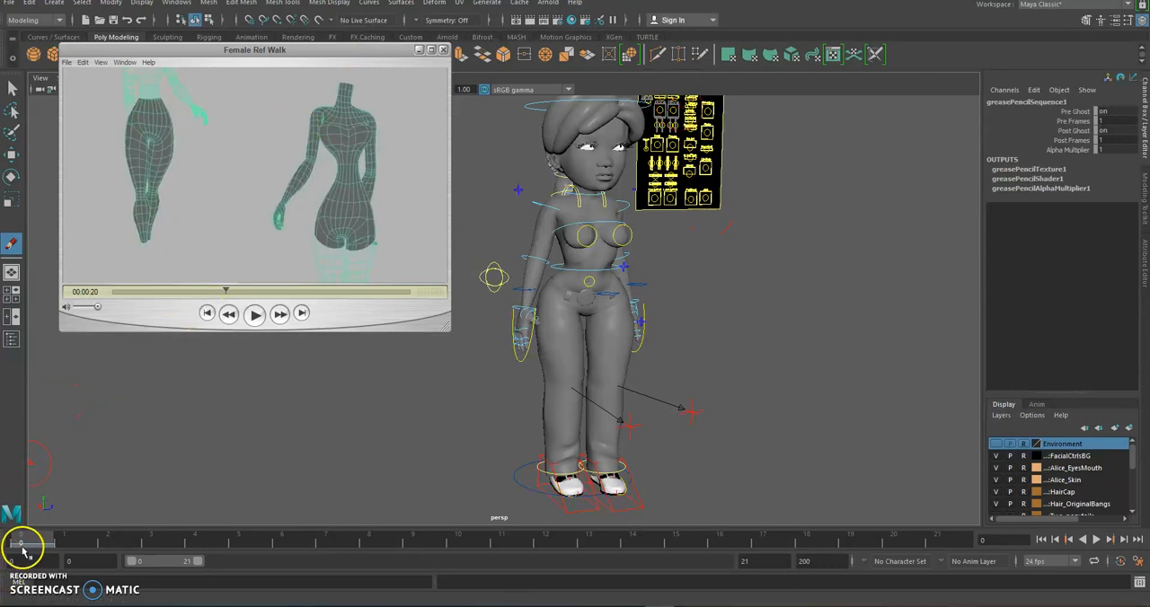
Scrub the timeline to frame 21 and extend the playback range to end at frame 33
drag(27, 544, 967, 534)
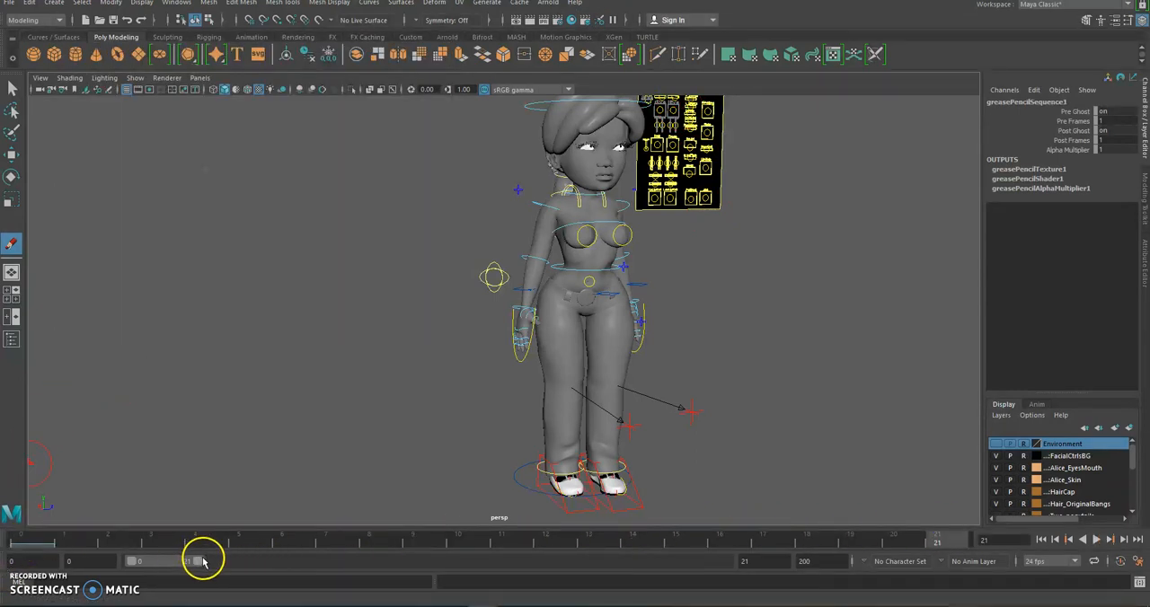
drag(202, 564, 232, 575)
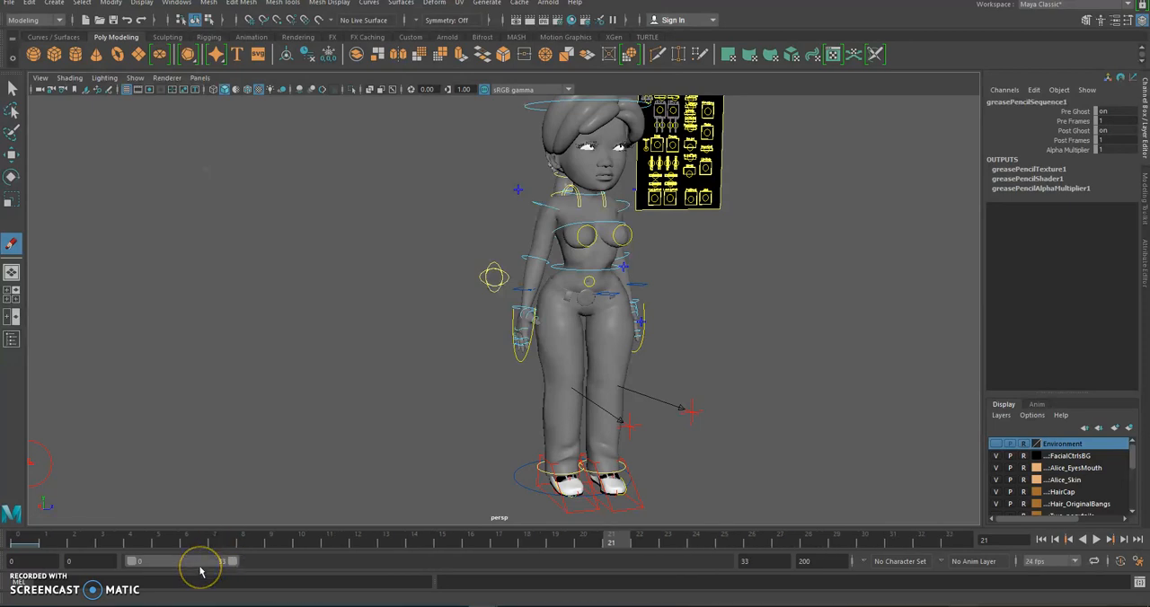
Compare the walk-cycle pose chart with the Word timing list, reviewing the frame number planned for each pose
key(alt+Tab)
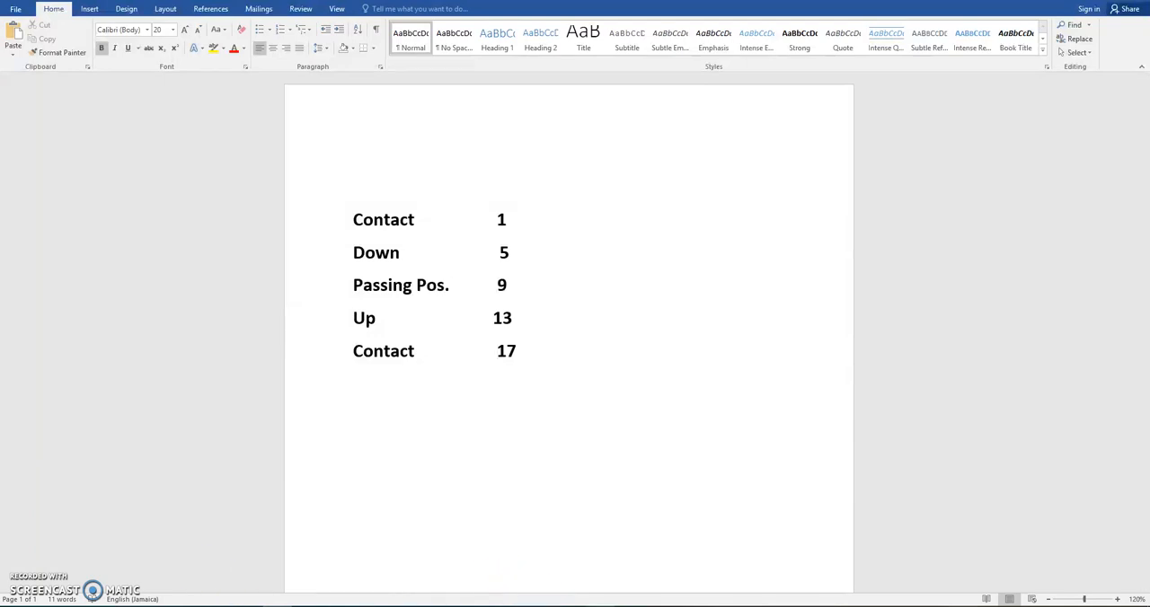
mouse_move(629, 605)
click(719, 586)
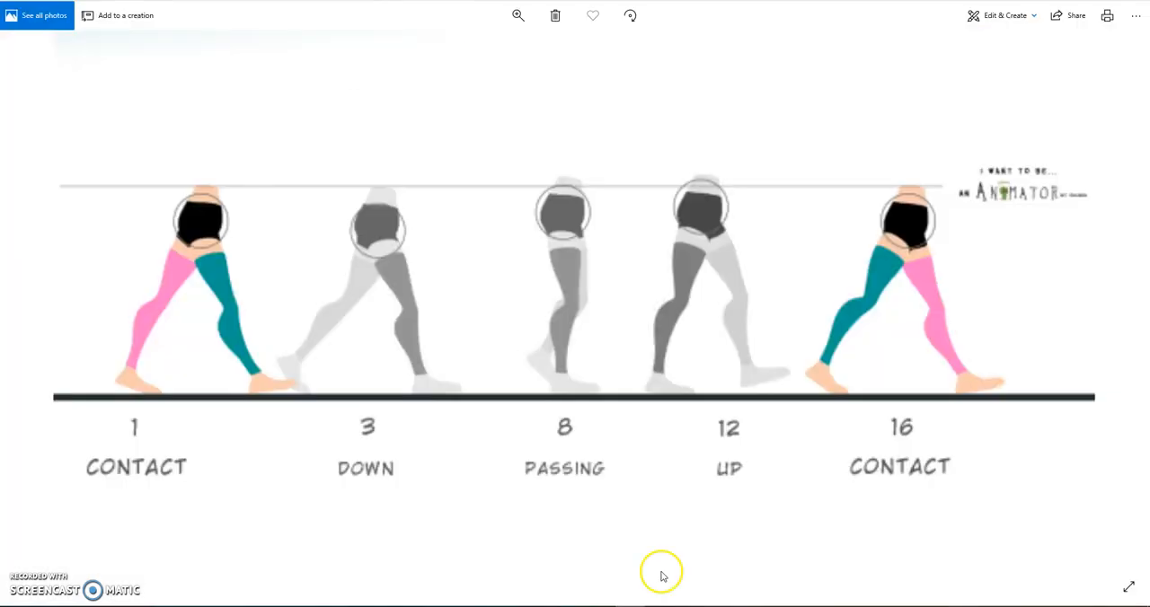
mouse_move(629, 605)
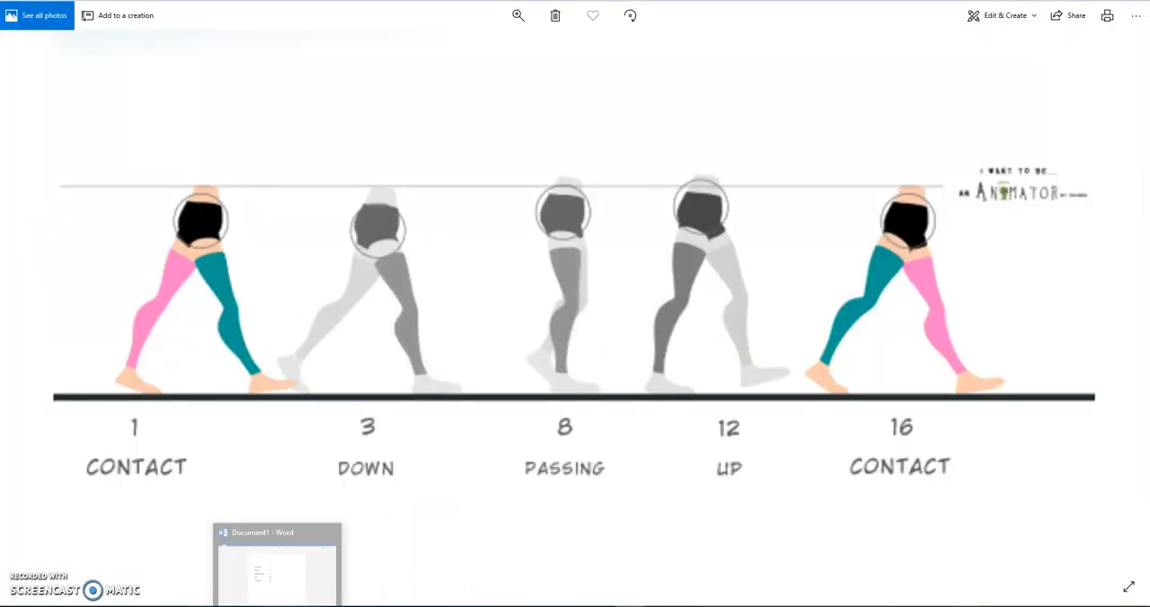
click(278, 605)
drag(352, 219, 528, 225)
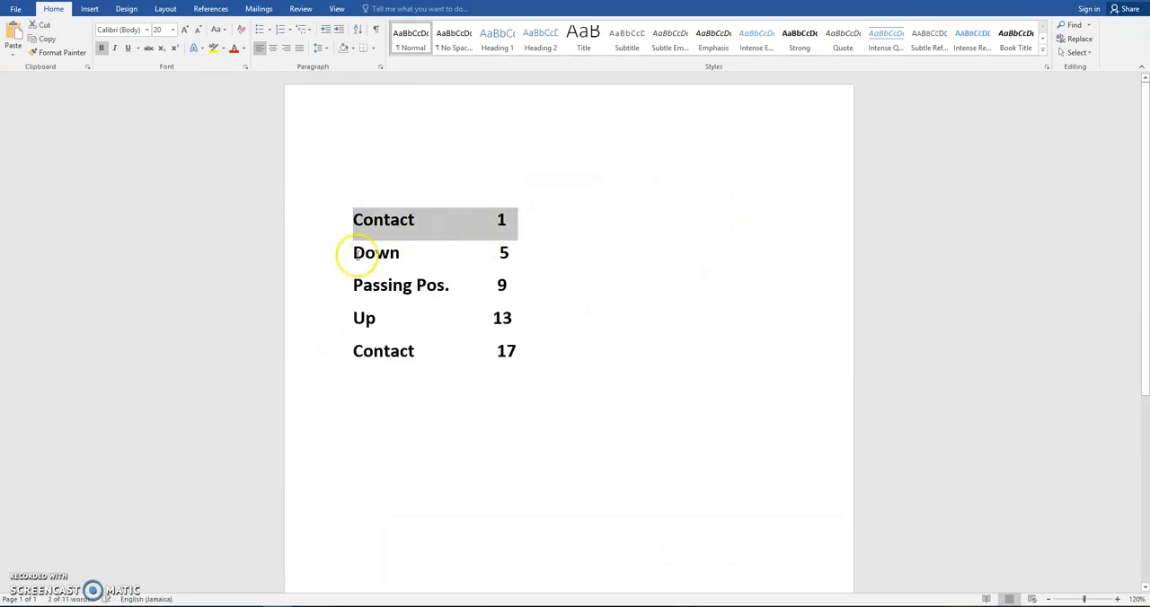
drag(352, 252, 527, 252)
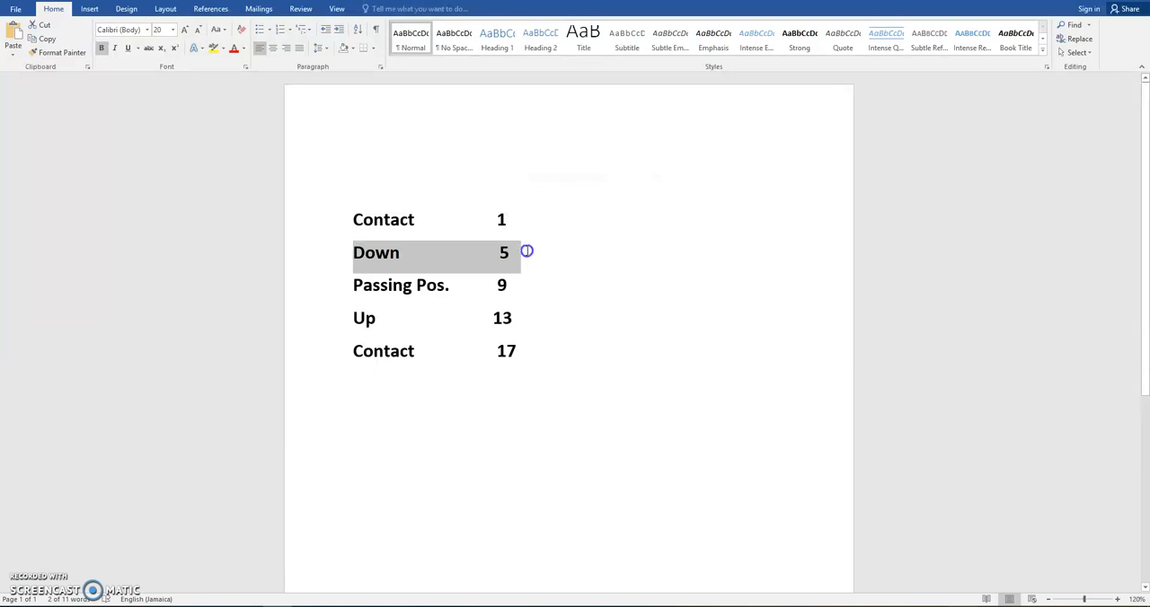
drag(343, 283, 570, 282)
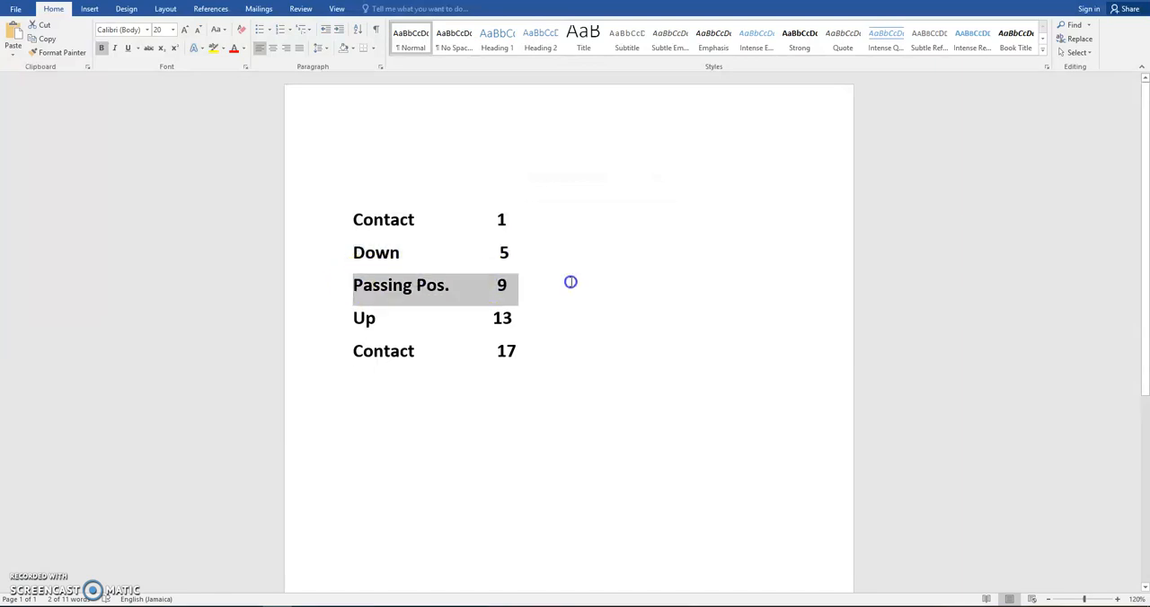
drag(352, 318, 519, 319)
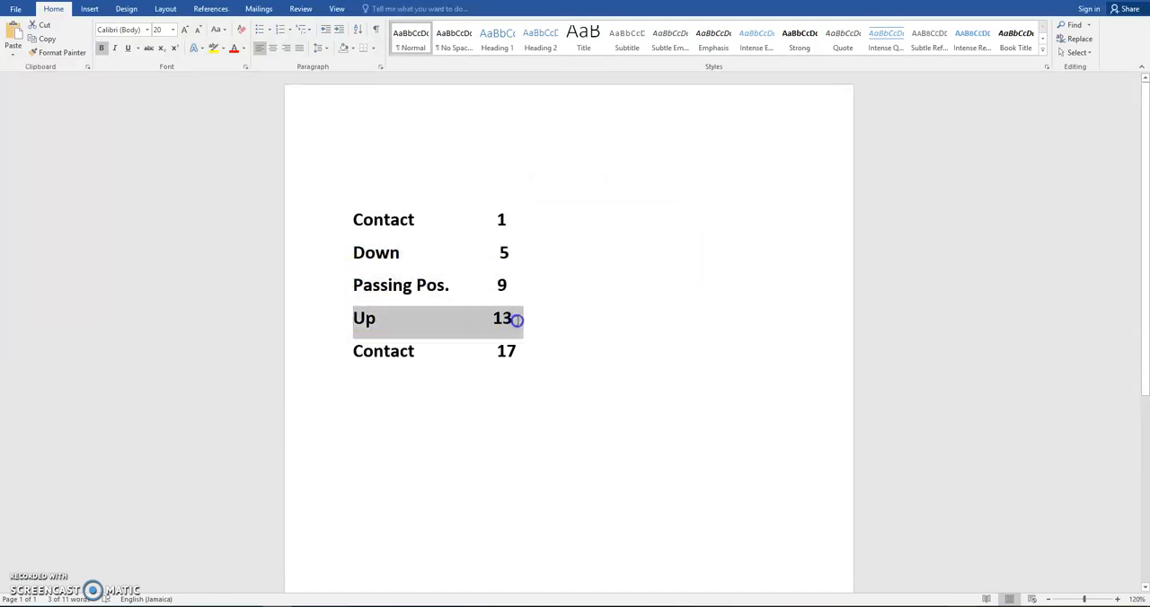
drag(349, 352, 577, 352)
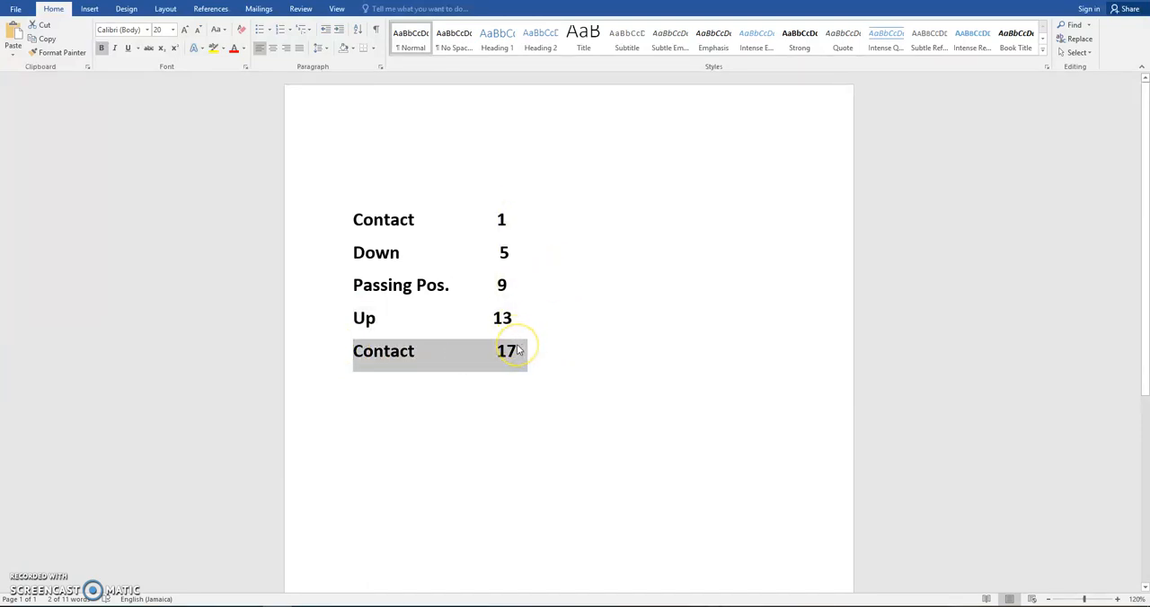
click(486, 392)
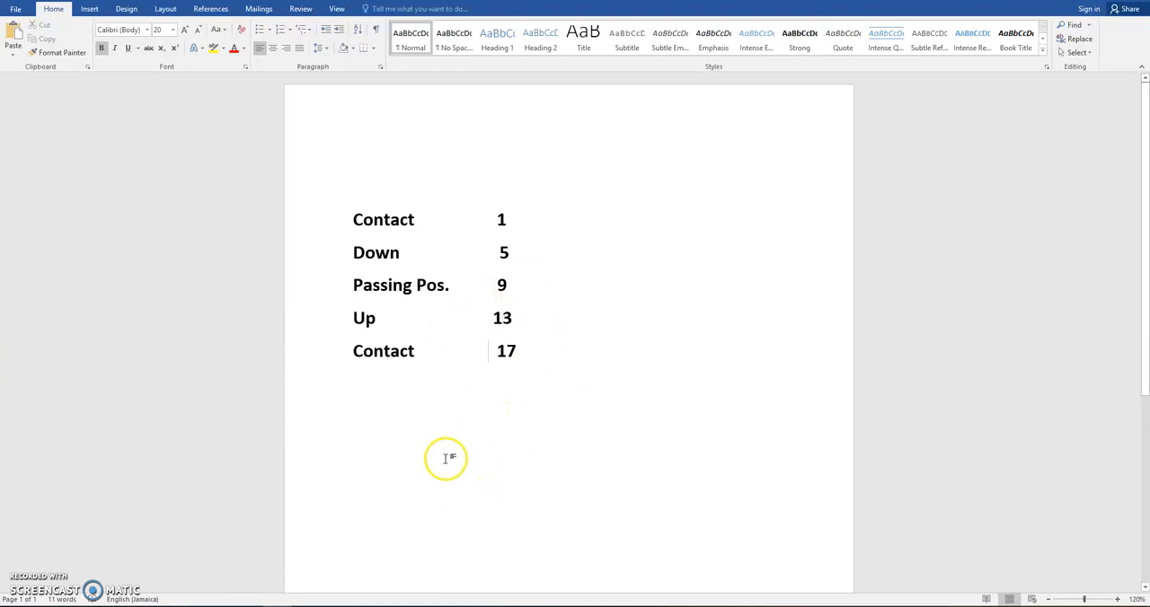
Switch back to Maya and change the viewport layout to Two Panes Side by Side
mouse_move(474, 598)
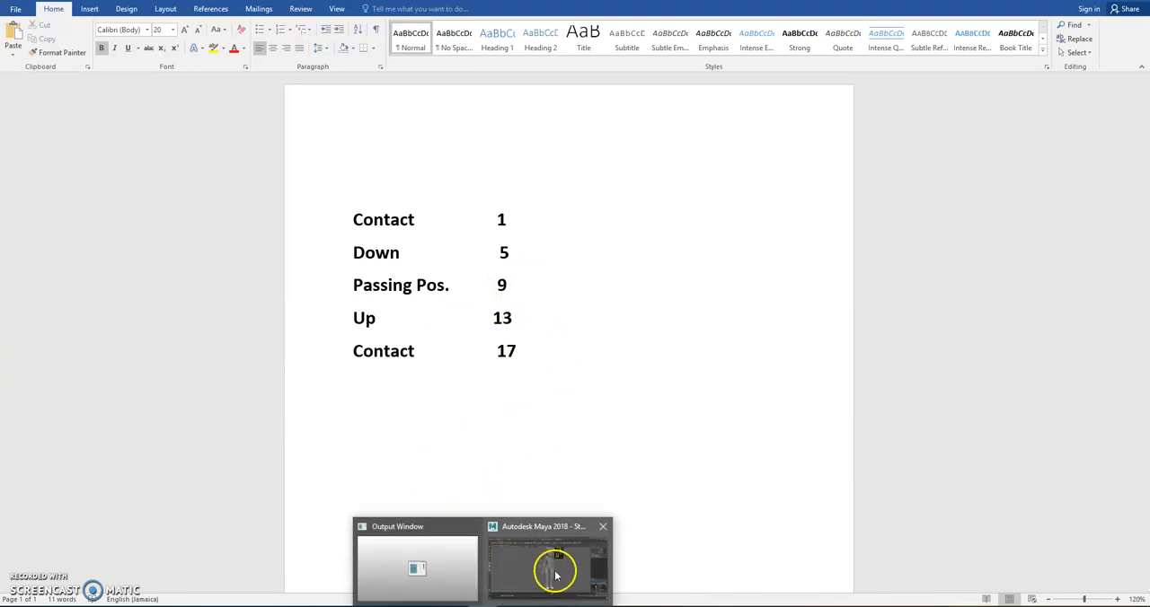
click(553, 572)
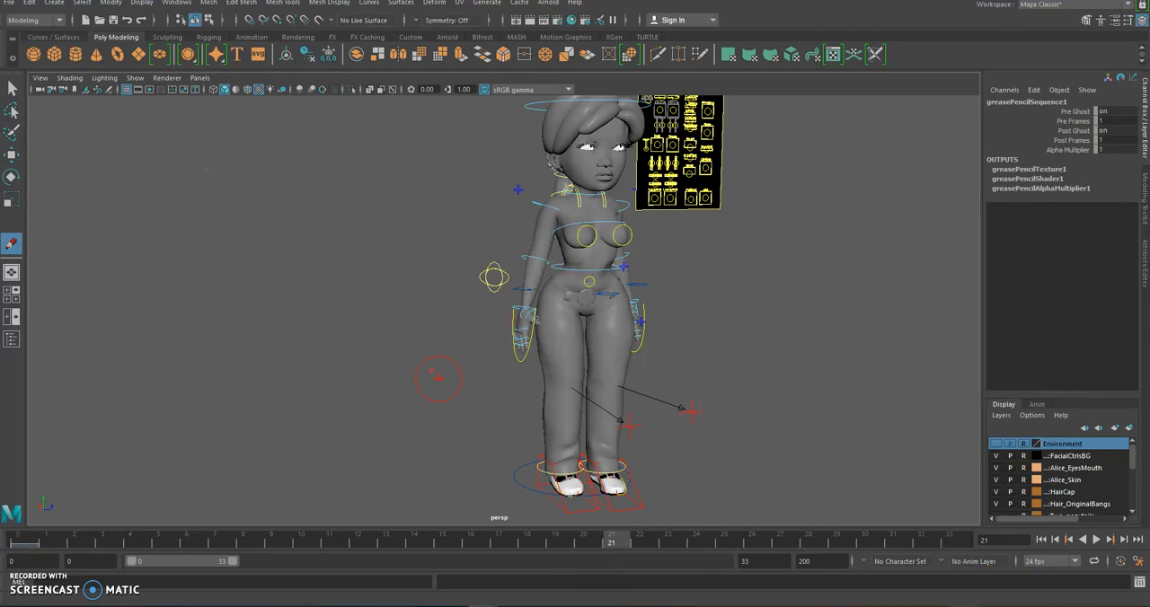
click(332, 315)
alt+drag(493, 286, 514, 310)
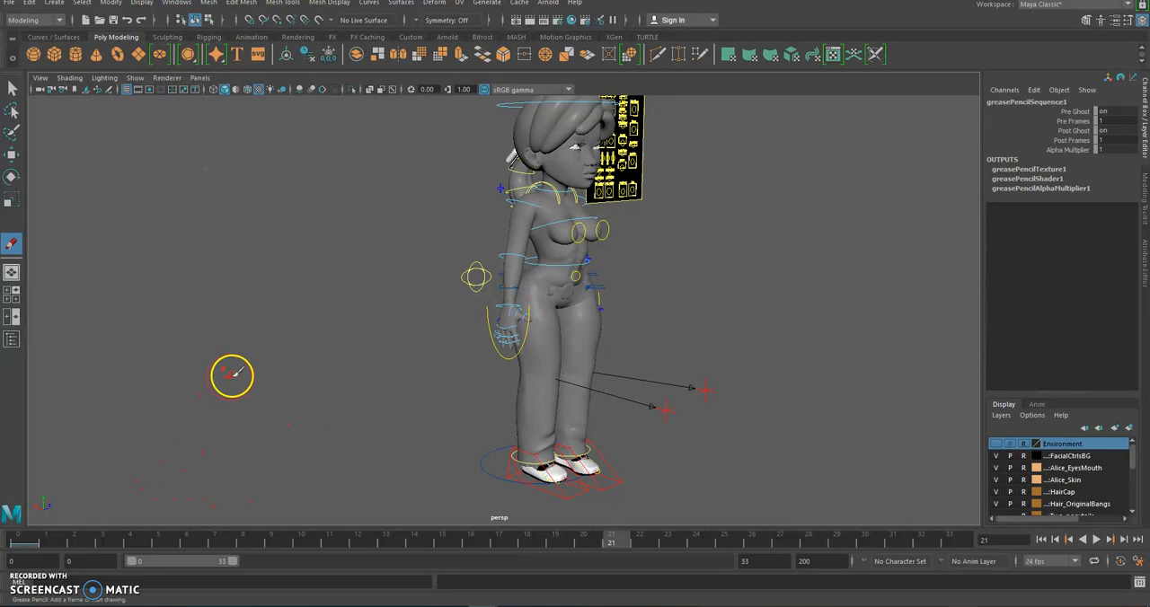
click(13, 302)
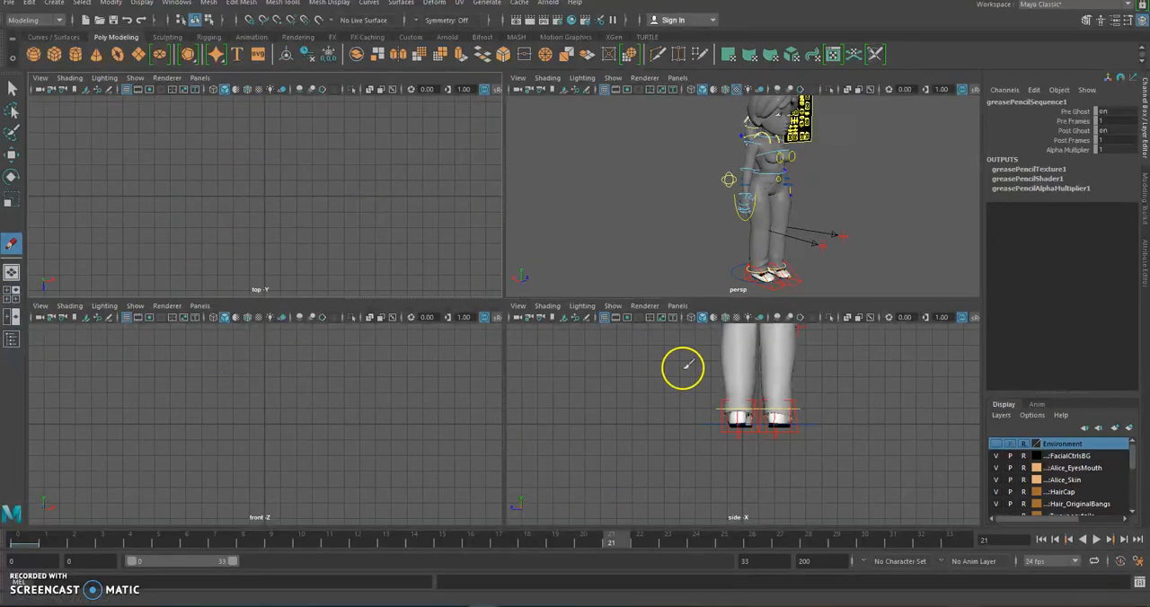
scroll(782, 360, down, 6)
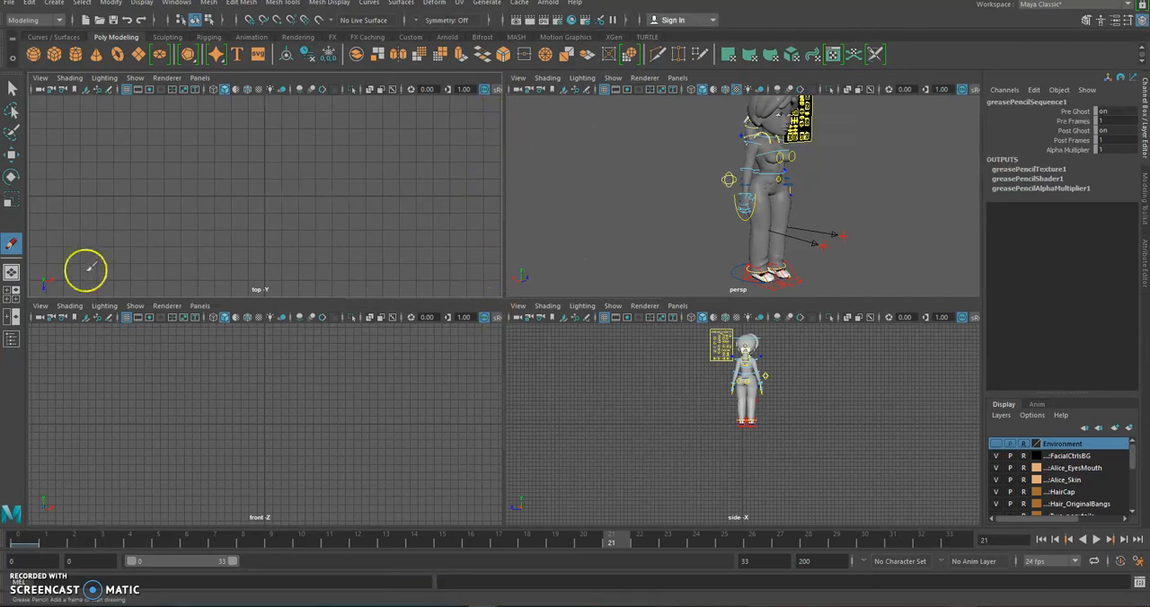
right_click(12, 295)
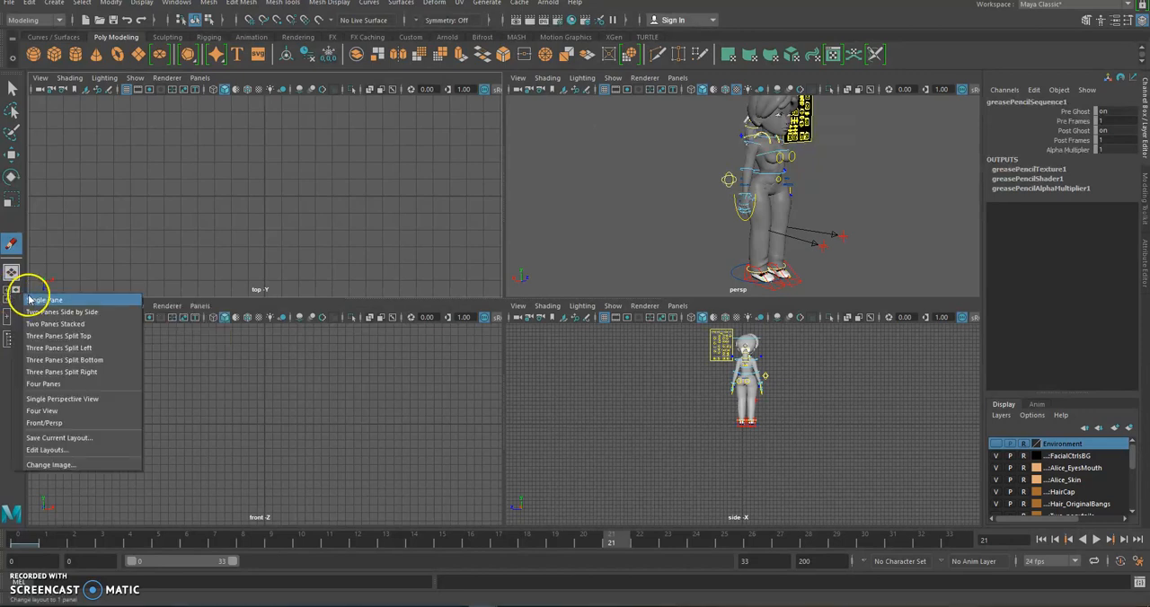
click(116, 313)
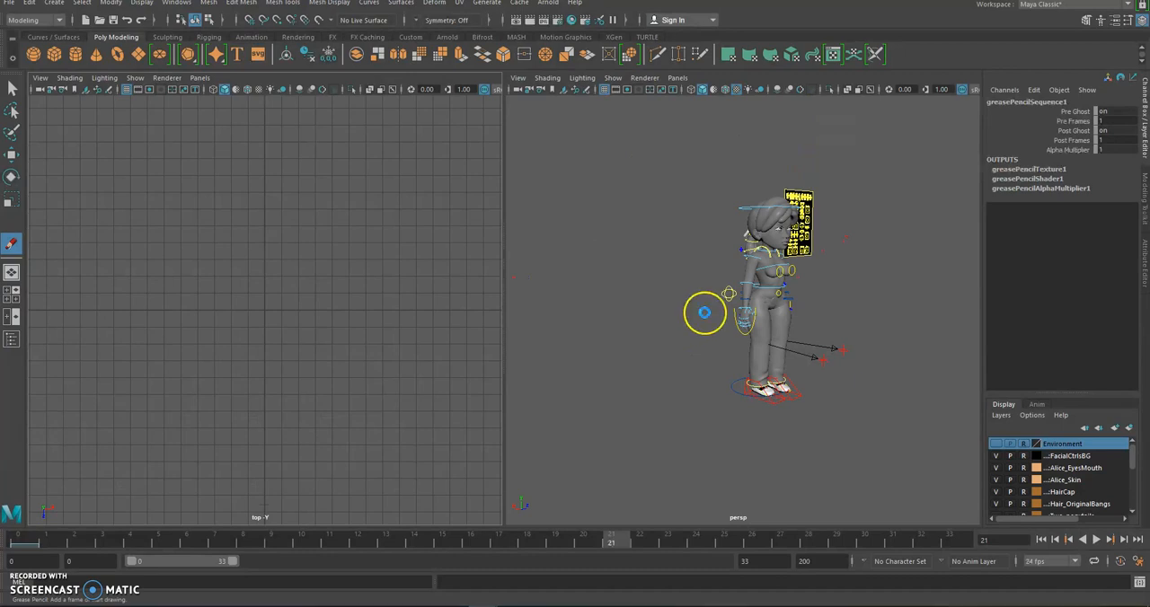
Change the top-view pane to Back View, keeping the perspective view beside it
scroll(714, 301, up, 5)
scroll(714, 302, down, 4)
scroll(711, 300, up, 5)
scroll(711, 303, down, 4)
scroll(711, 302, up, 4)
scroll(215, 332, down, 5)
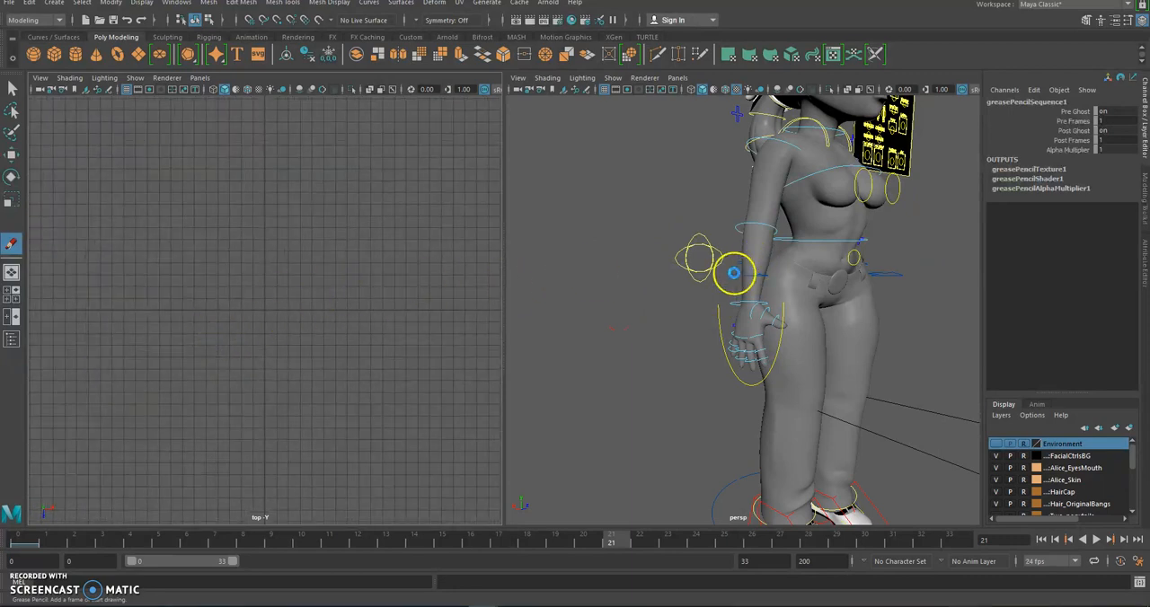
scroll(739, 270, down, 4)
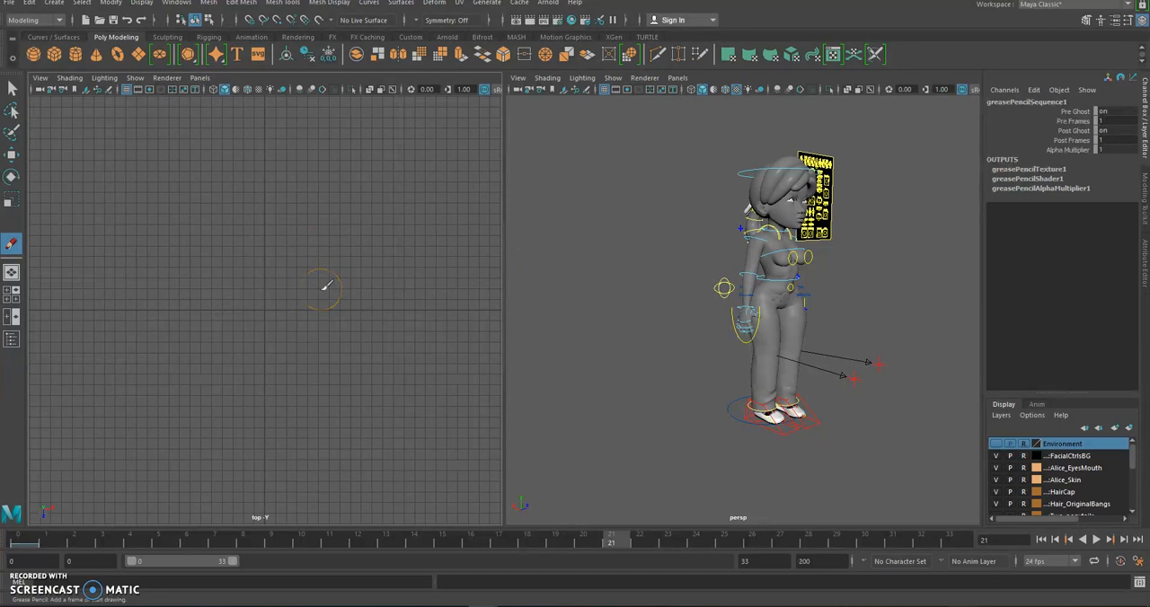
key(space)
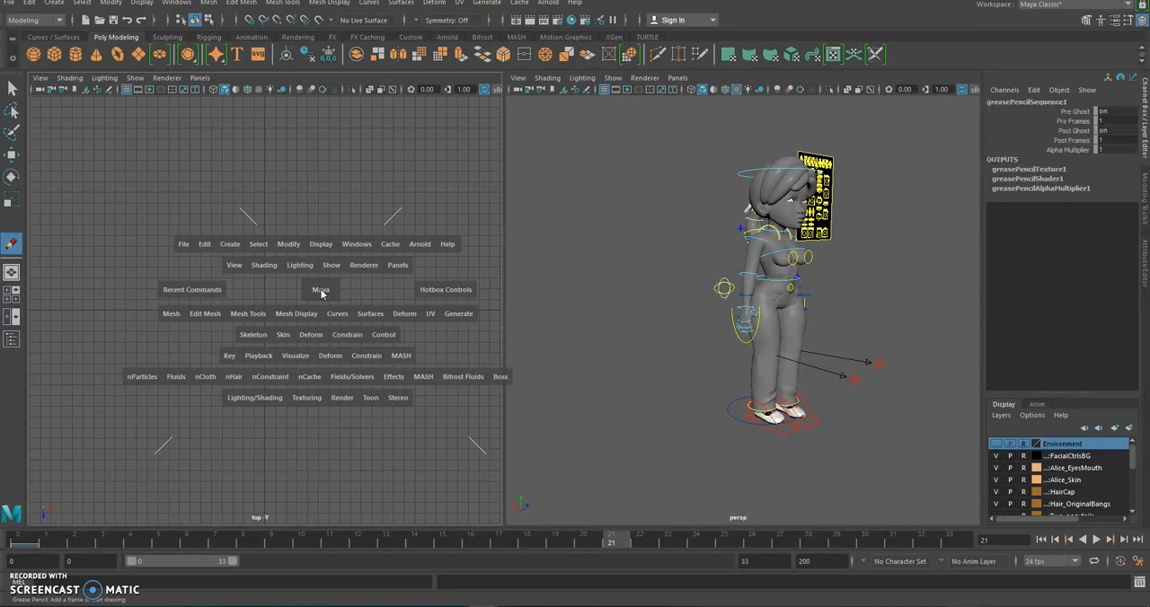
click(321, 291)
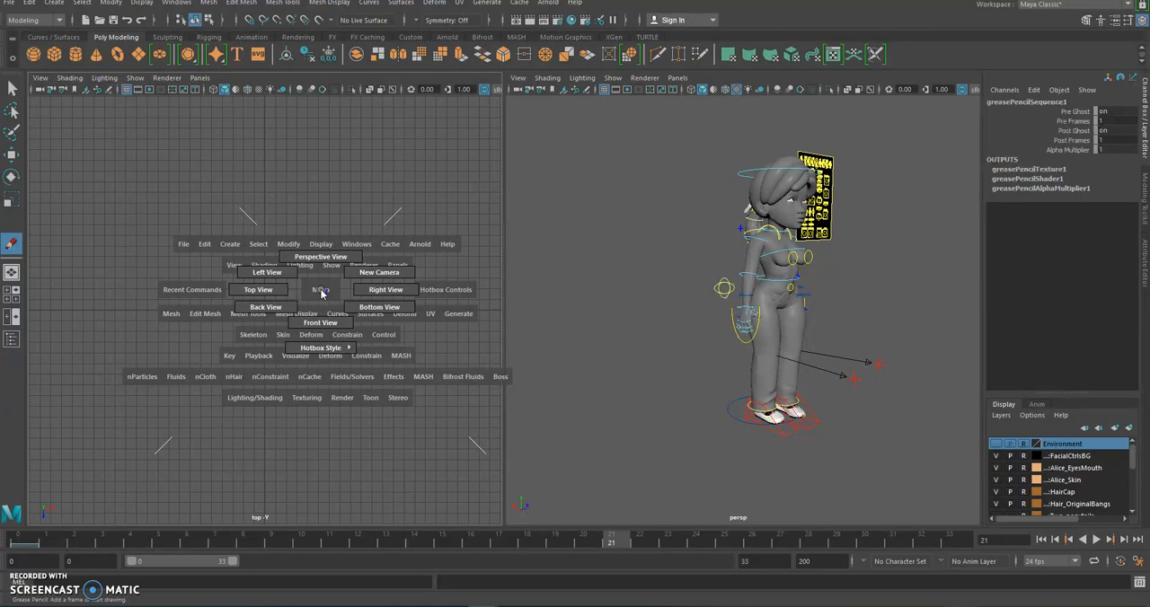
drag(321, 291, 311, 302)
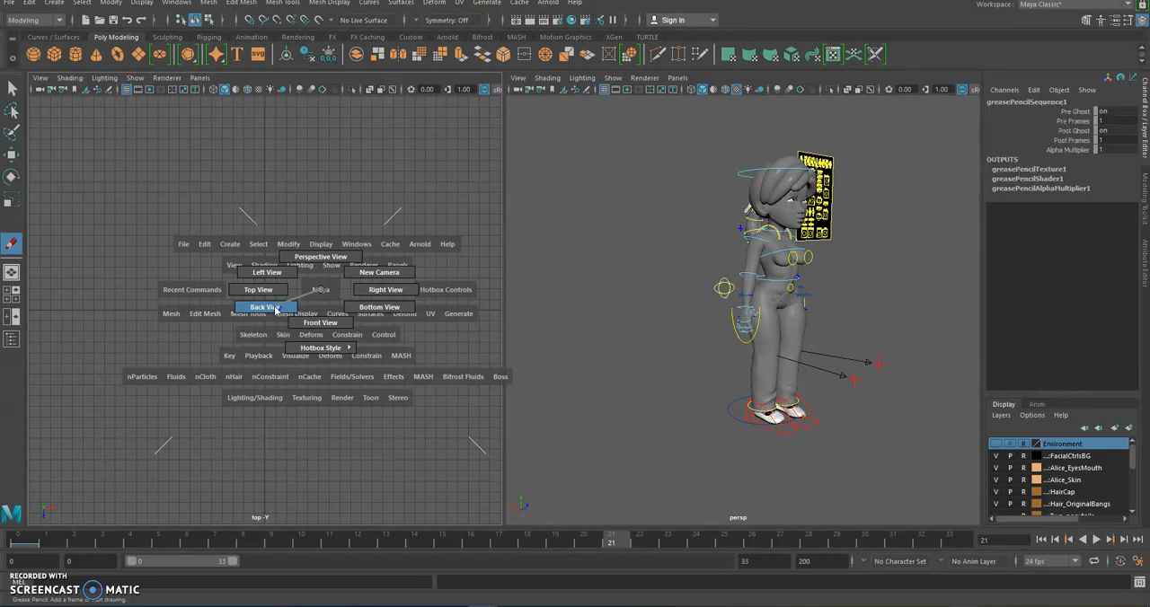
drag(237, 308, 273, 309)
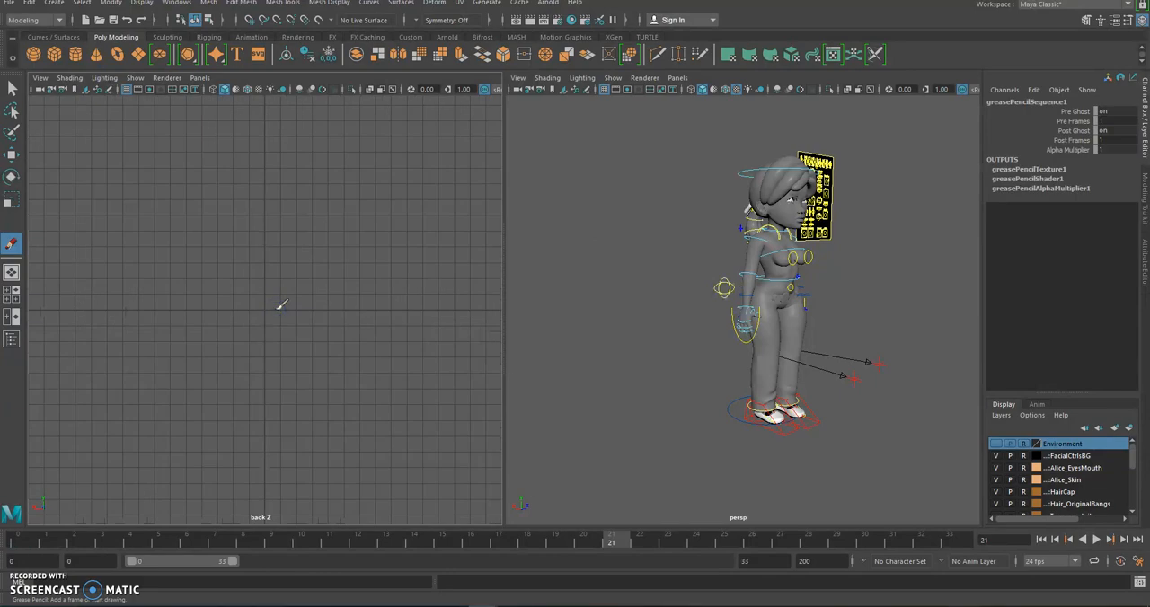
Frame the full character in the back-view pane so her side profile is centred, and adjust the perspective angle
scroll(281, 312, down, 12)
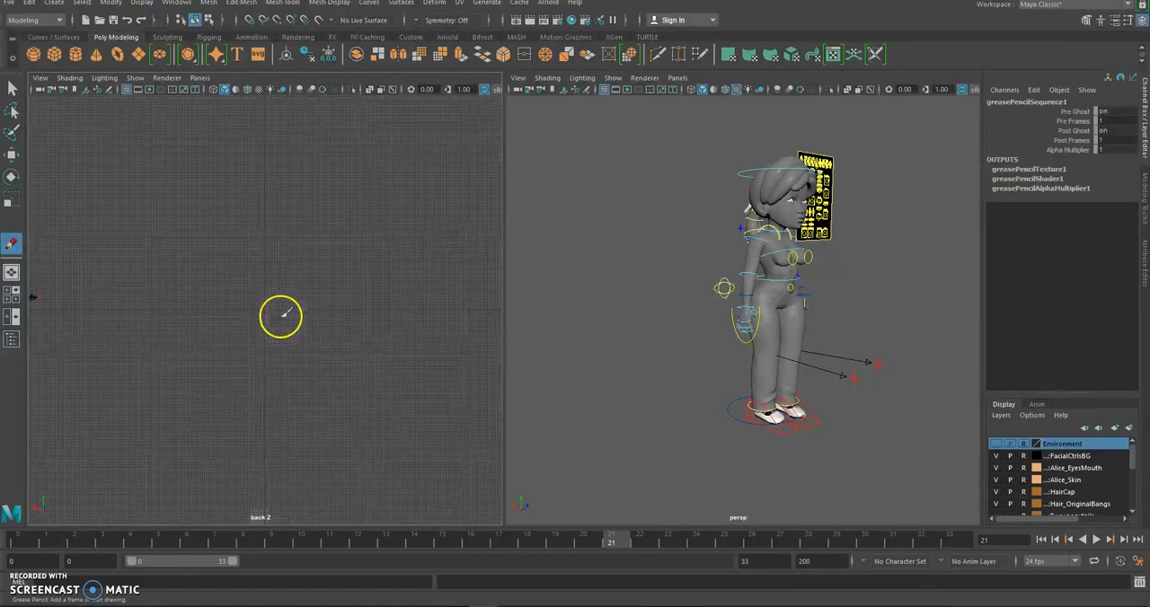
scroll(282, 317, up, 4)
alt+middle_drag(265, 315, 509, 355)
alt+middle_drag(225, 330, 98, 277)
scroll(302, 343, up, 5)
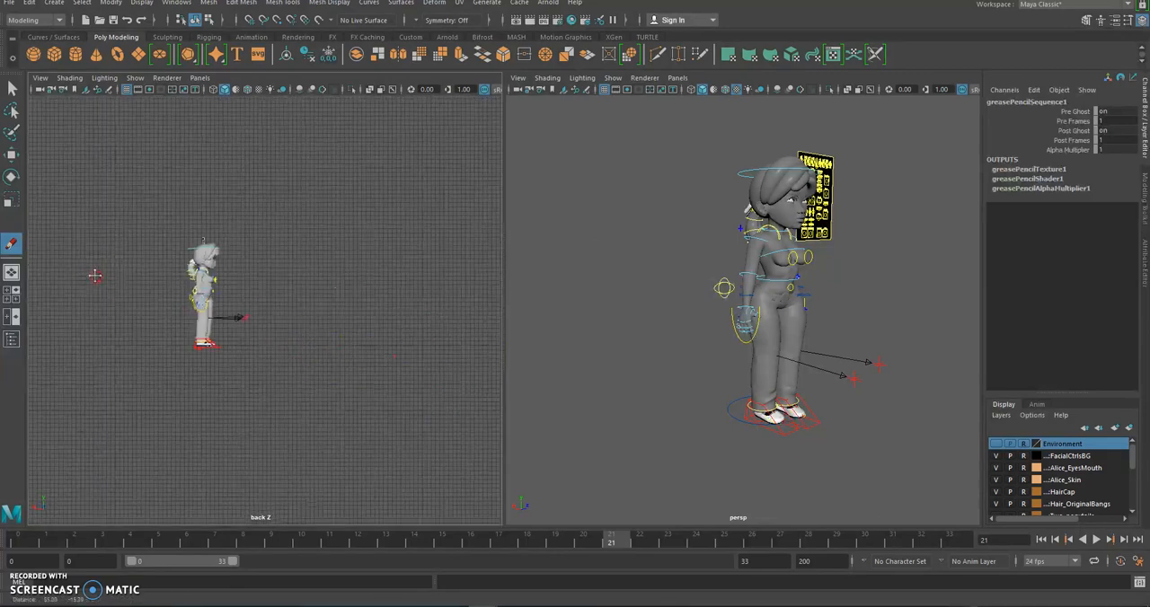
scroll(168, 303, up, 5)
alt+middle_drag(167, 303, 392, 311)
alt+drag(221, 290, 197, 306)
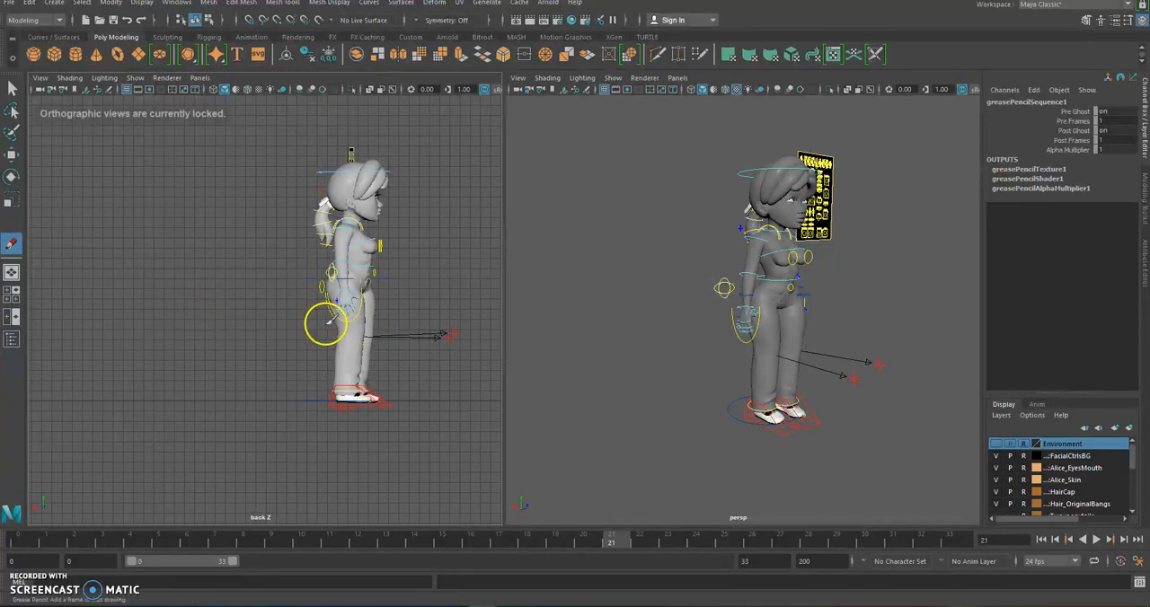
alt+middle_drag(300, 296, 214, 375)
scroll(214, 374, down, 2)
mouse_move(832, 325)
alt+mouse_down()
mouse_move(677, 316)
mouse_move(862, 315)
mouse_move(823, 318)
alt+mouse_up()
alt+middle_drag(387, 380, 398, 318)
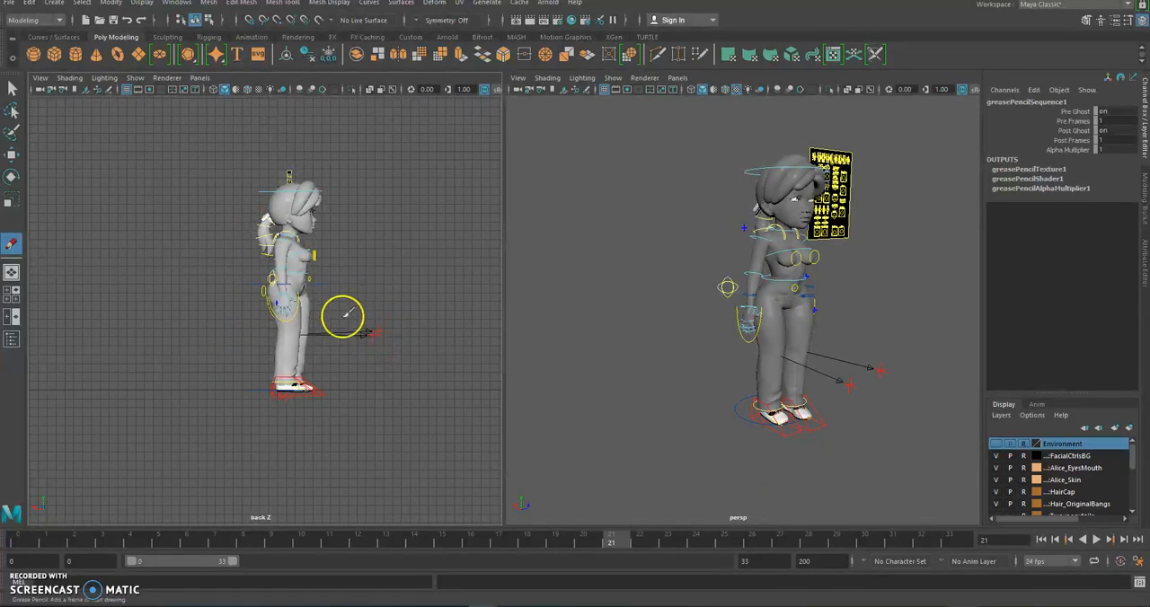
Move the current time to frame 0 and turn on auto keyframing
drag(510, 539, 7, 562)
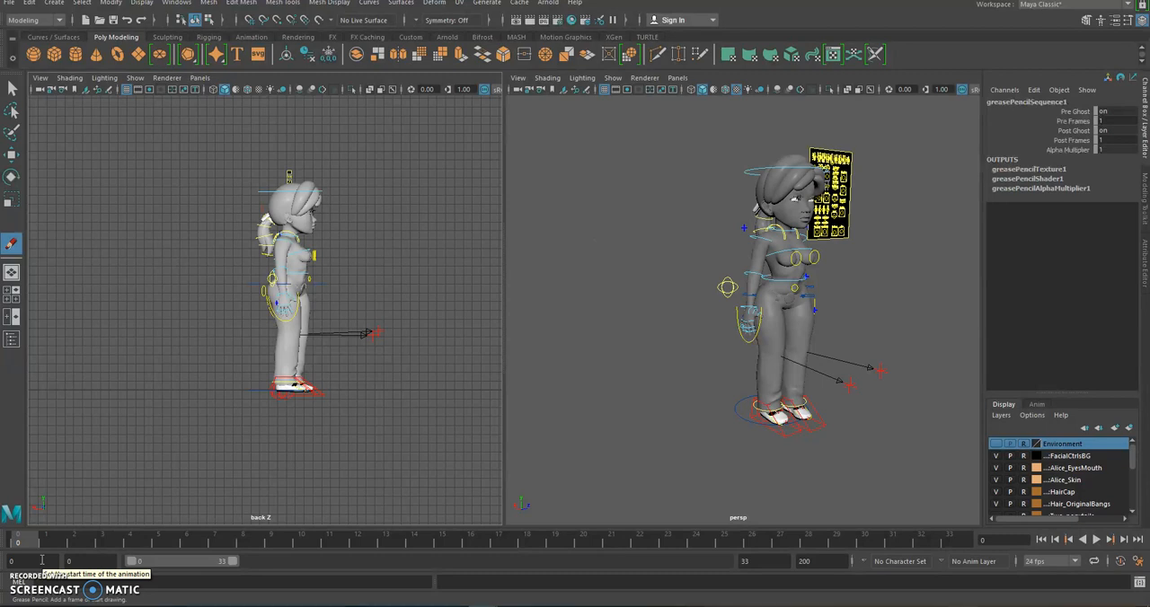
click(213, 402)
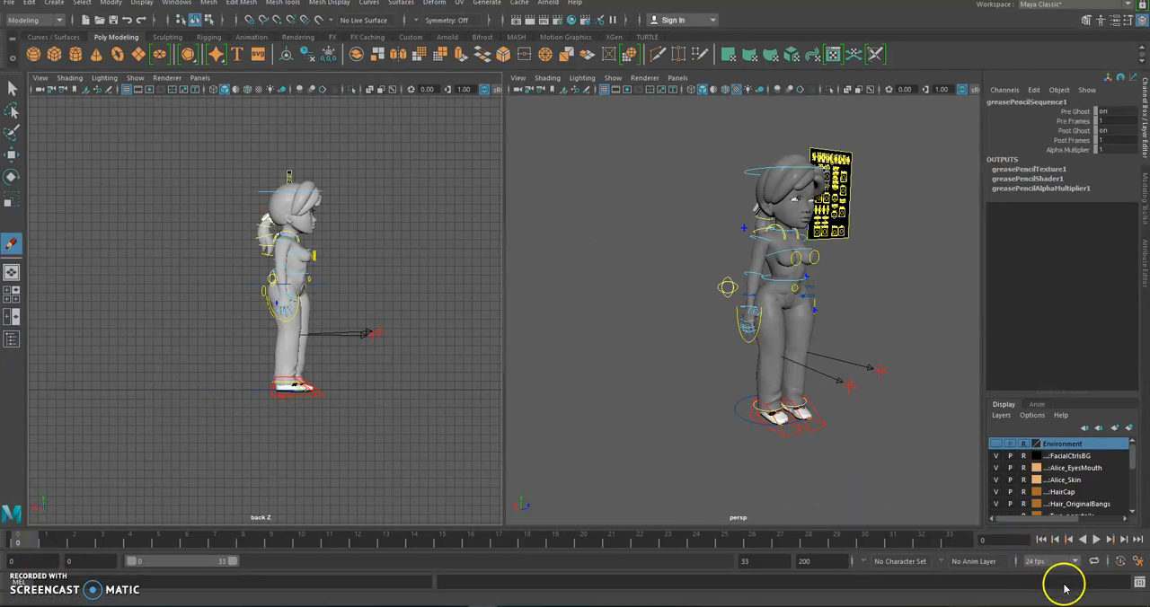
click(1121, 562)
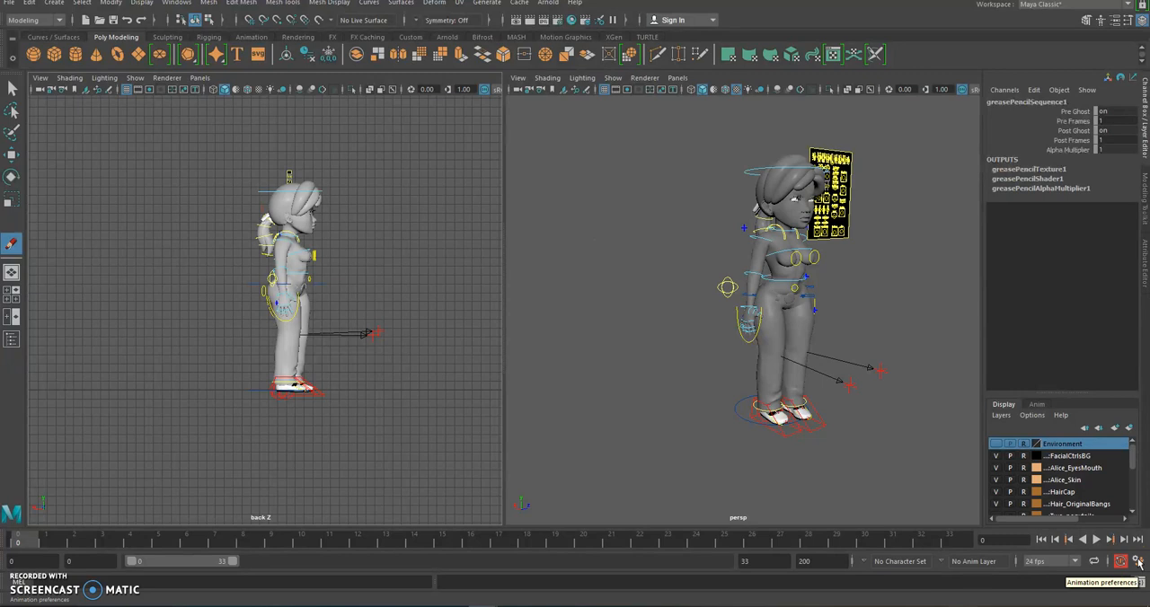
In the animation preferences, set the time slider height to 2x, enlarge the key tick size and save the preferences
click(1139, 564)
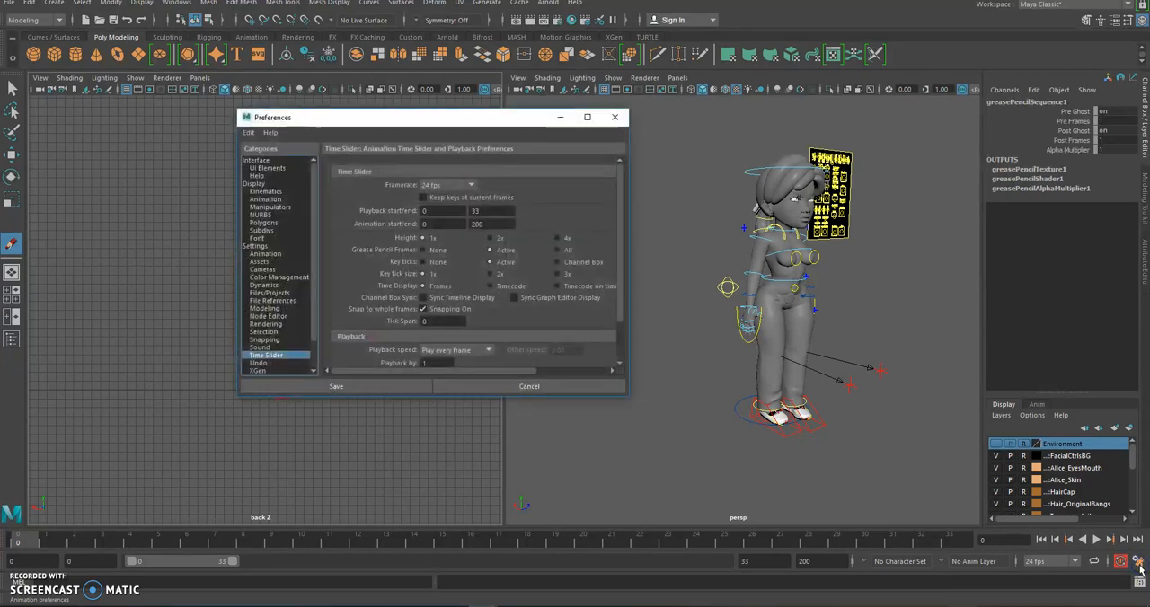
click(263, 254)
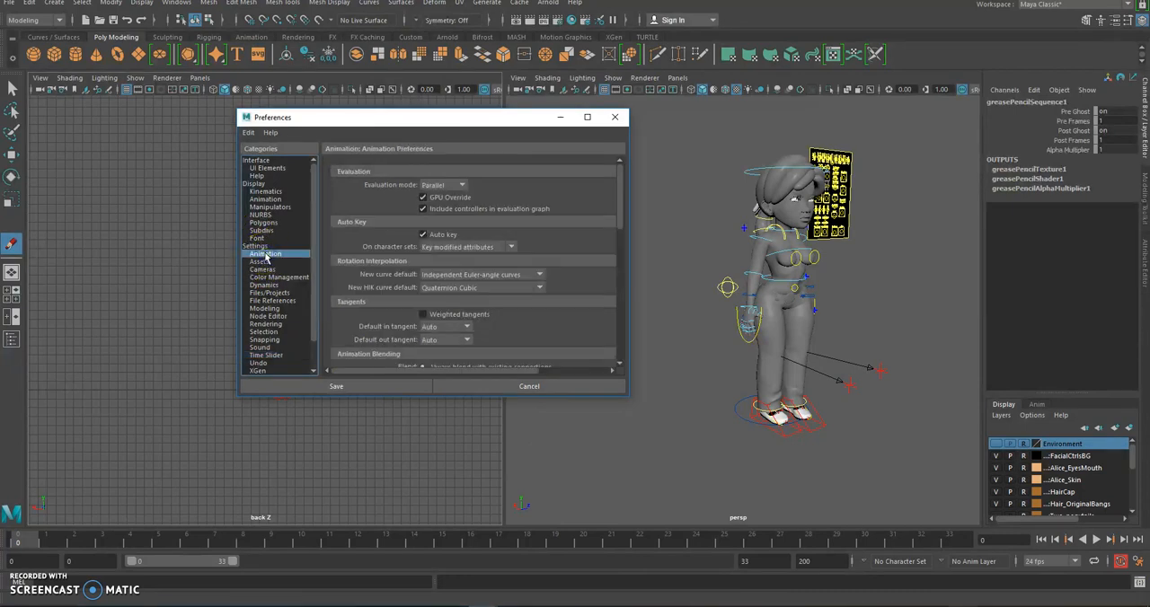
click(440, 236)
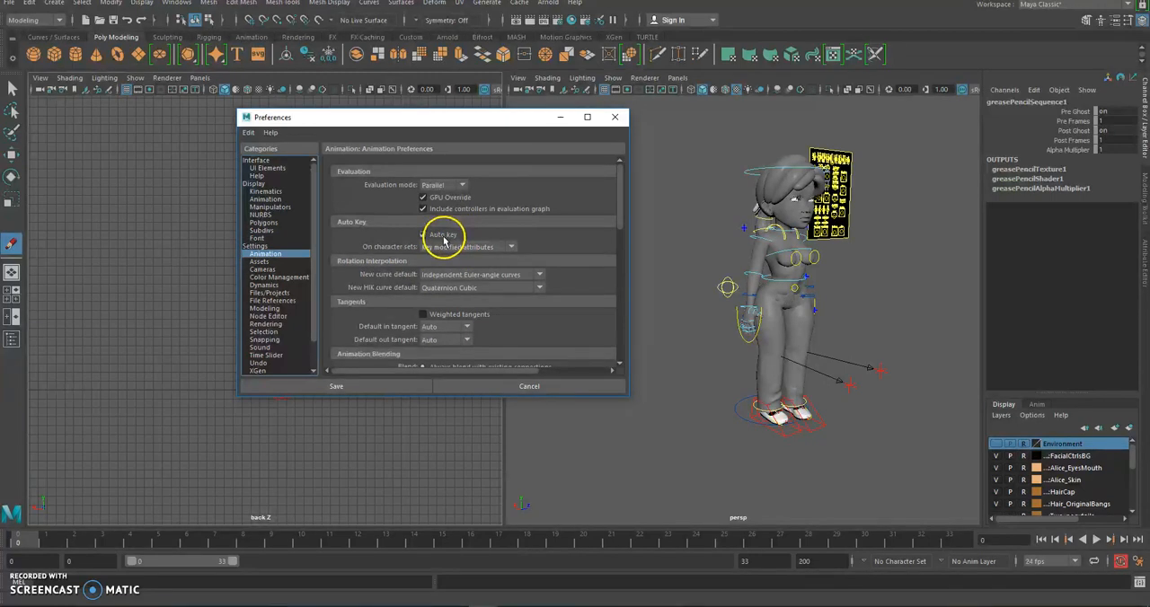
click(266, 356)
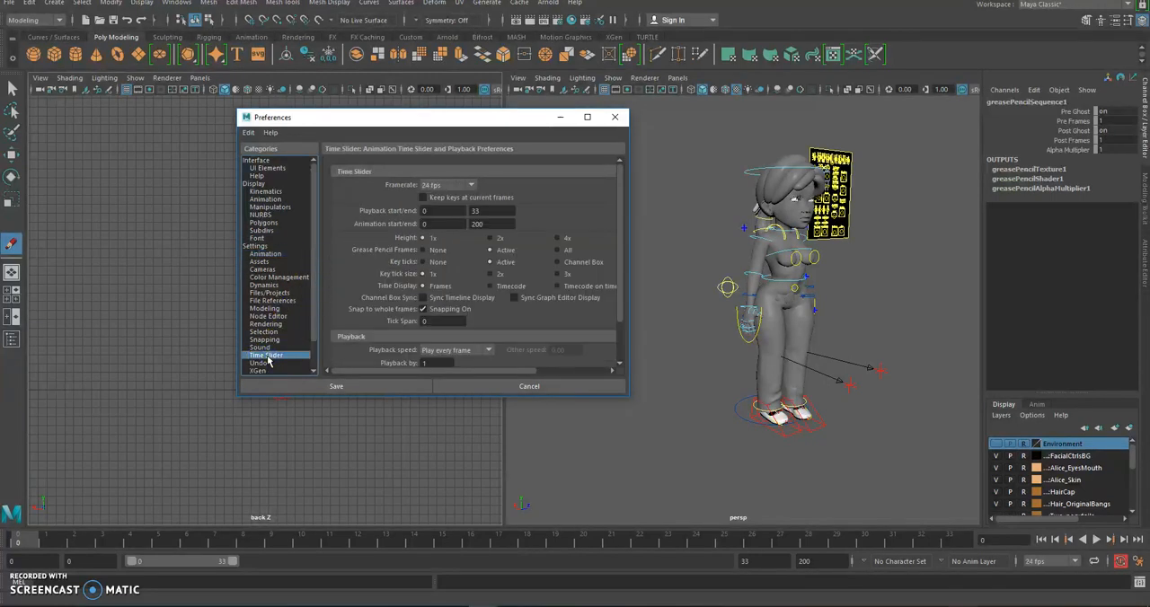
click(493, 238)
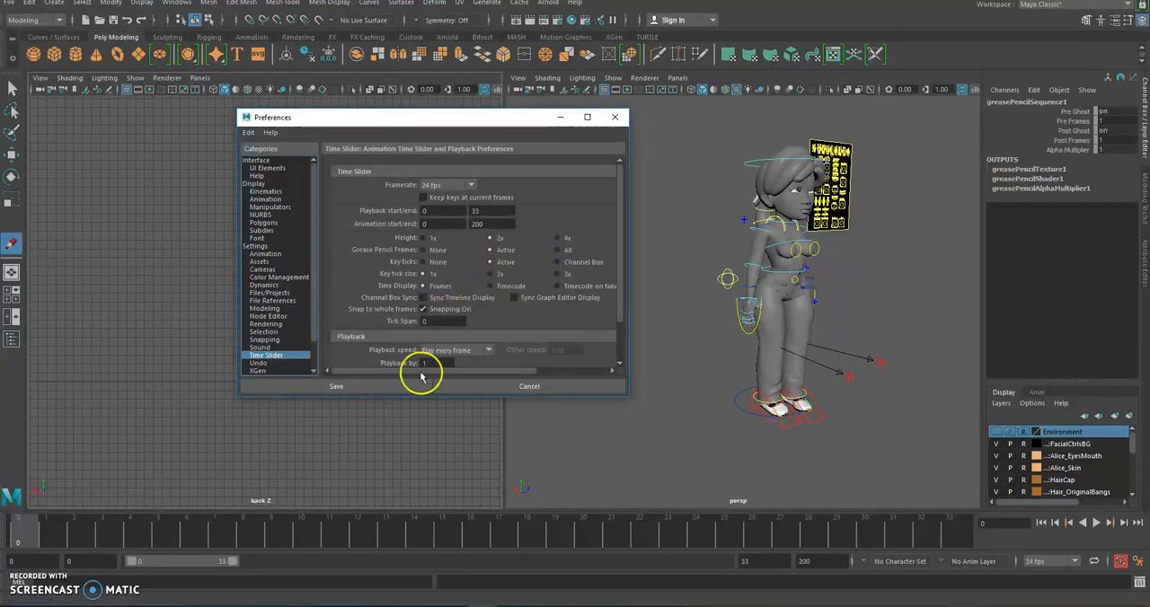
drag(424, 371, 473, 374)
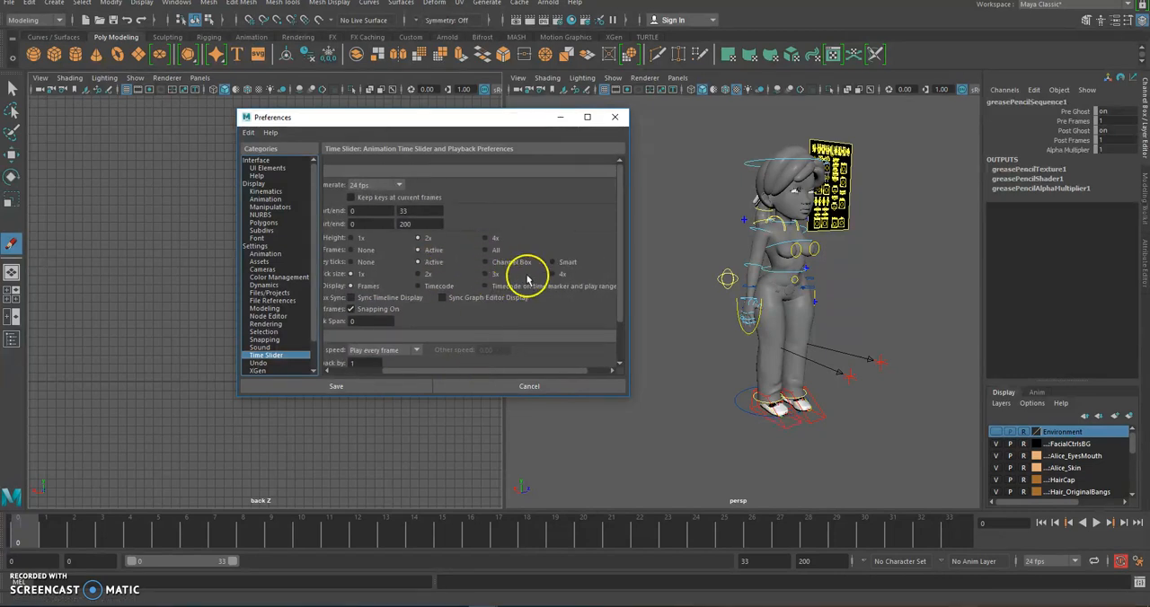
click(486, 274)
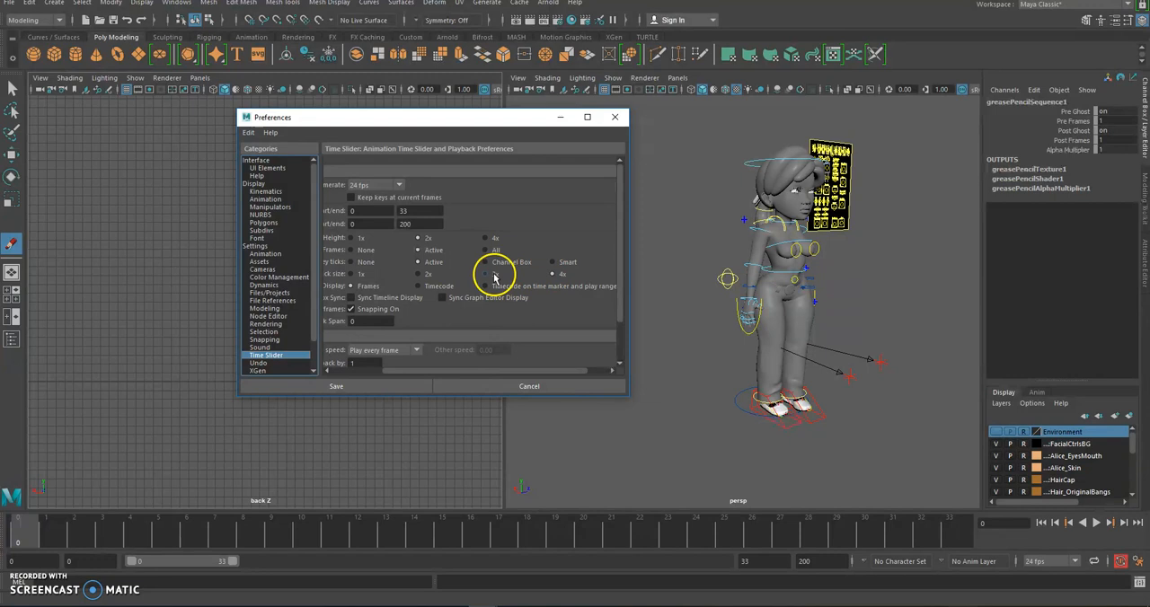
click(351, 387)
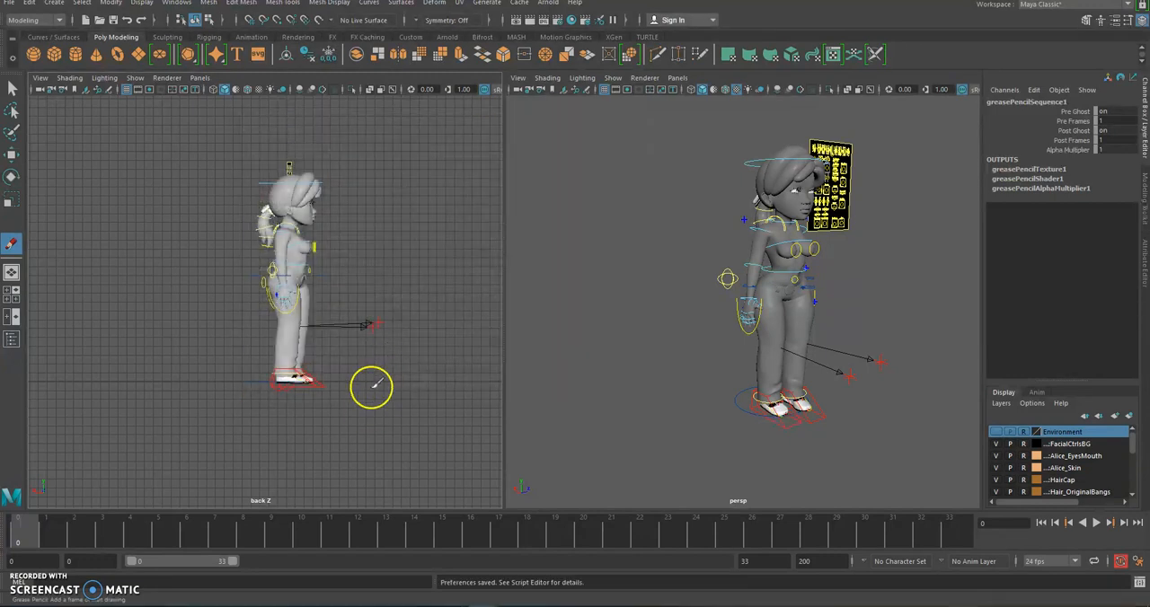
Enlarge and recentre the character's full side profile in the back-view pane
scroll(371, 386, up, 1)
scroll(385, 359, up, 1)
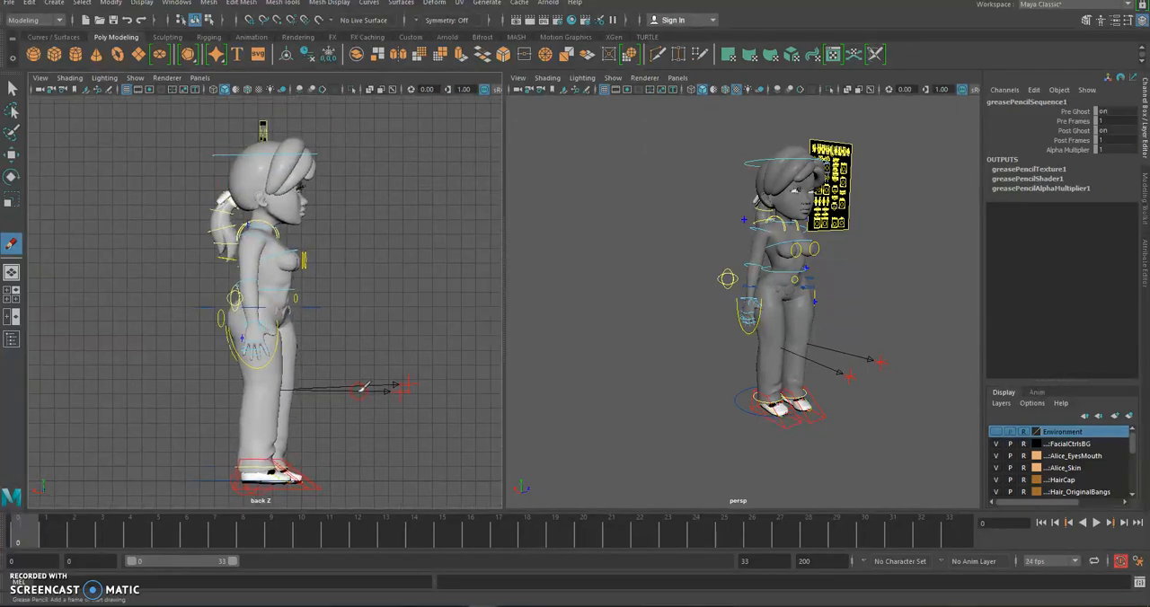
scroll(362, 387, up, 1)
click(358, 462)
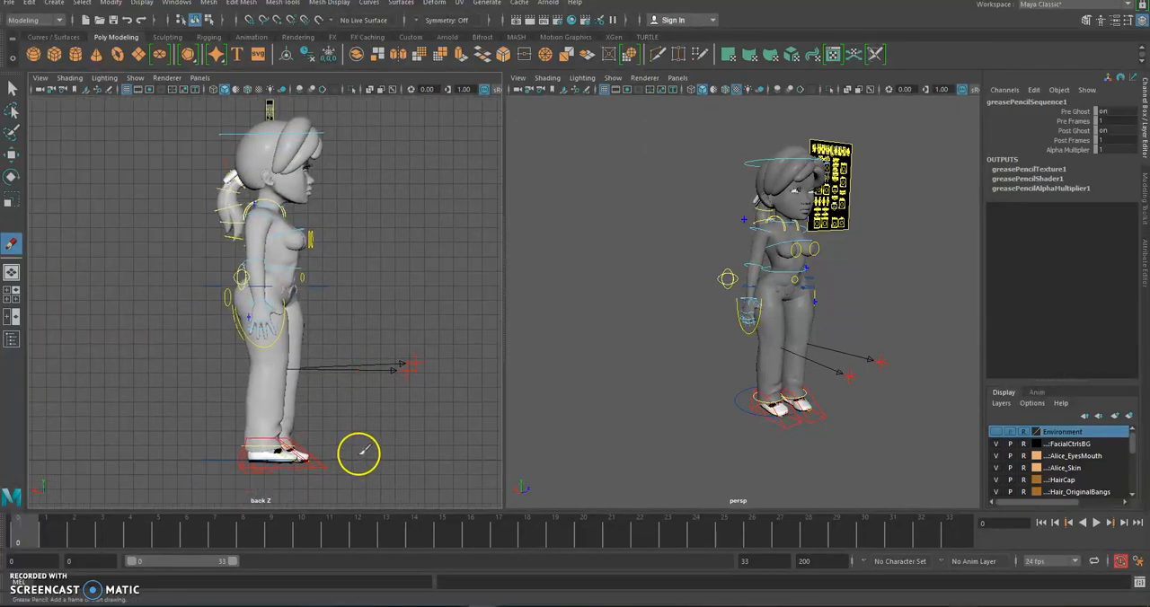
Switch to the Photoshop walk-cycle reference and examine the legs of contact pose 1 and down pose 3 at 300% magnification
mouse_move(638, 604)
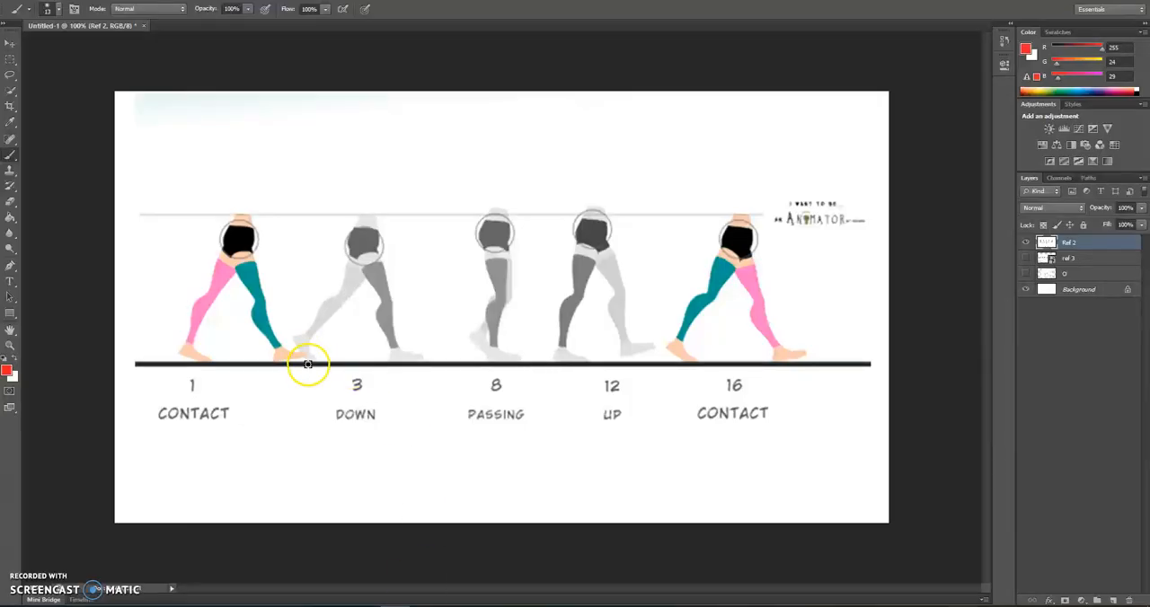
key(ctrl+plus)
key(ctrl+plus)
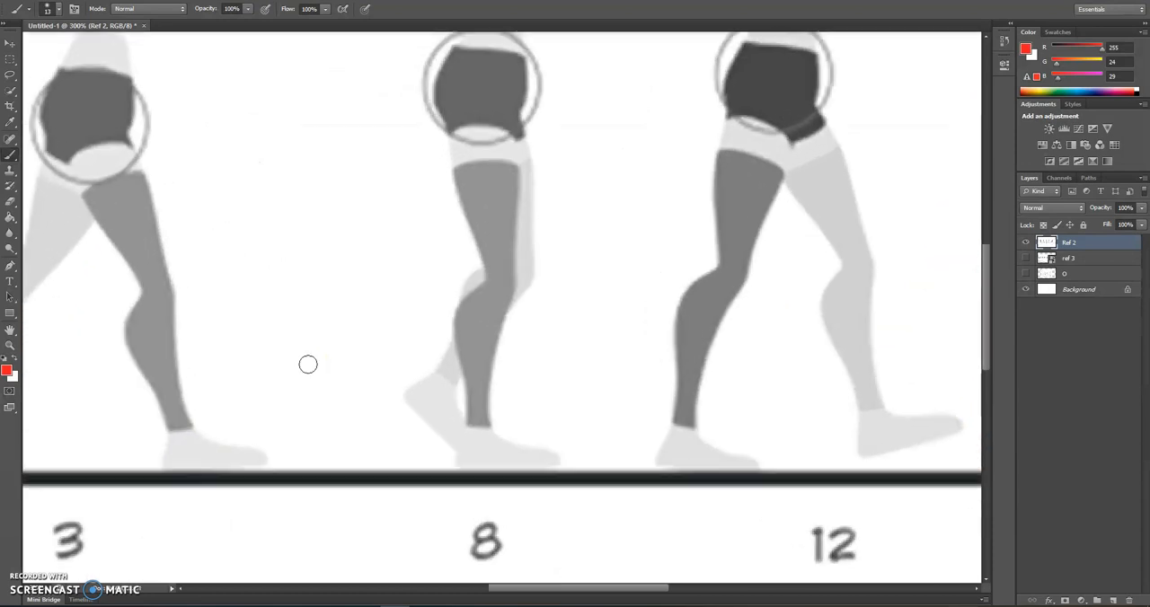
drag(338, 255, 808, 376)
mouse_move(636, 338)
mouse_down()
mouse_move(680, 293)
mouse_move(667, 187)
mouse_move(657, 190)
mouse_up()
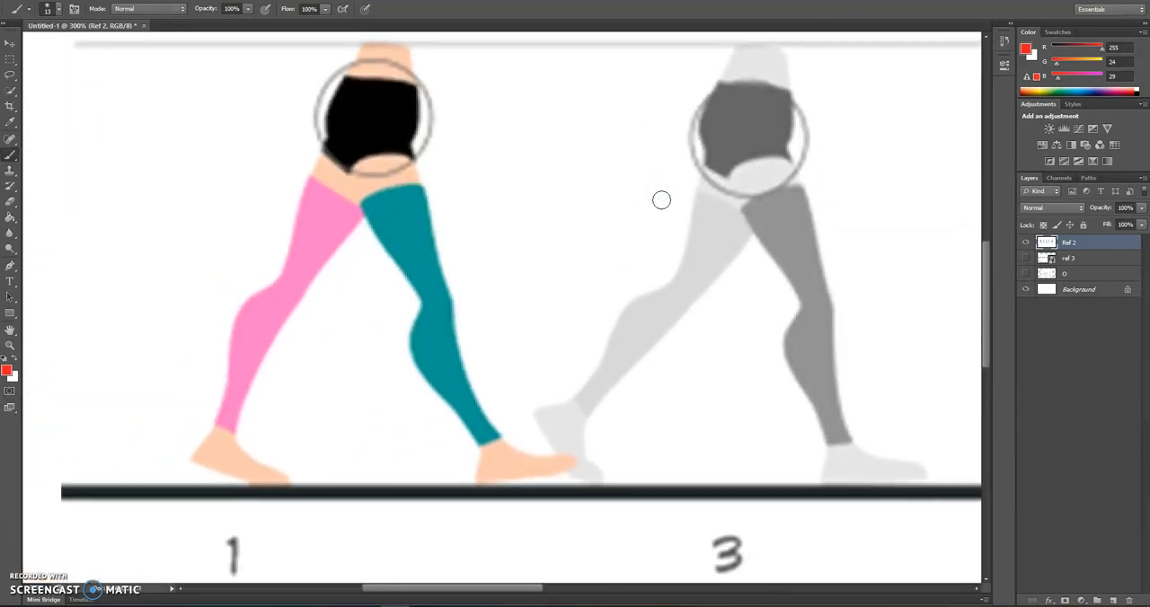
Trace the front leg and its foot-to-ground angle in red on contact pose 1, and undo the strokes
click(393, 191)
drag(445, 329, 466, 383)
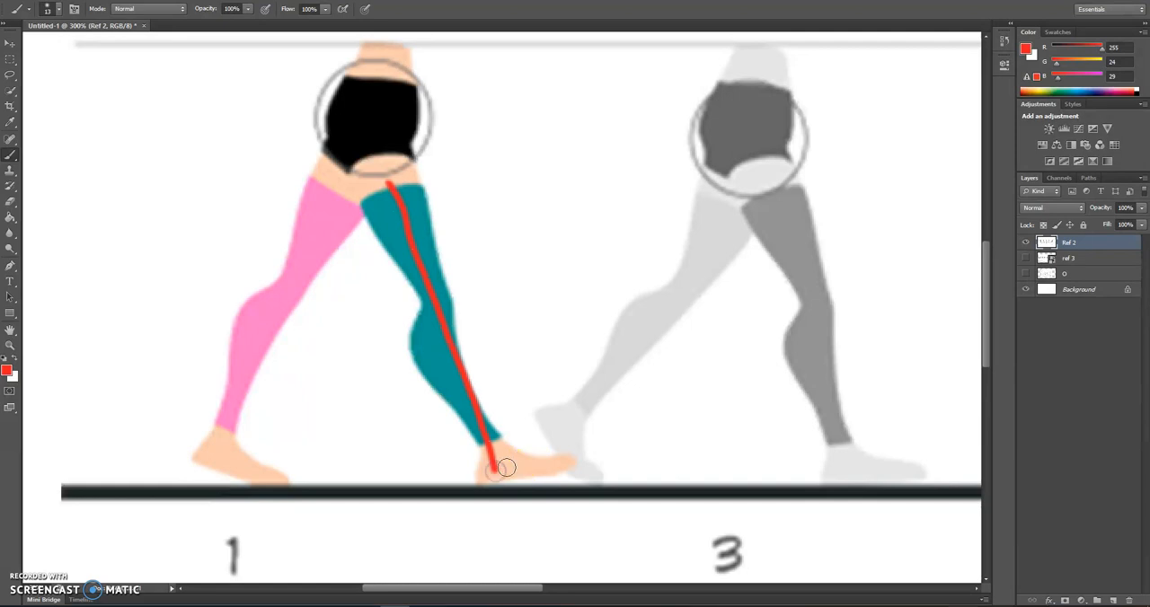
mouse_move(540, 466)
mouse_down()
mouse_move(559, 464)
mouse_move(578, 501)
mouse_up()
mouse_move(545, 469)
mouse_down()
mouse_move(543, 489)
mouse_move(588, 494)
mouse_move(609, 458)
mouse_up()
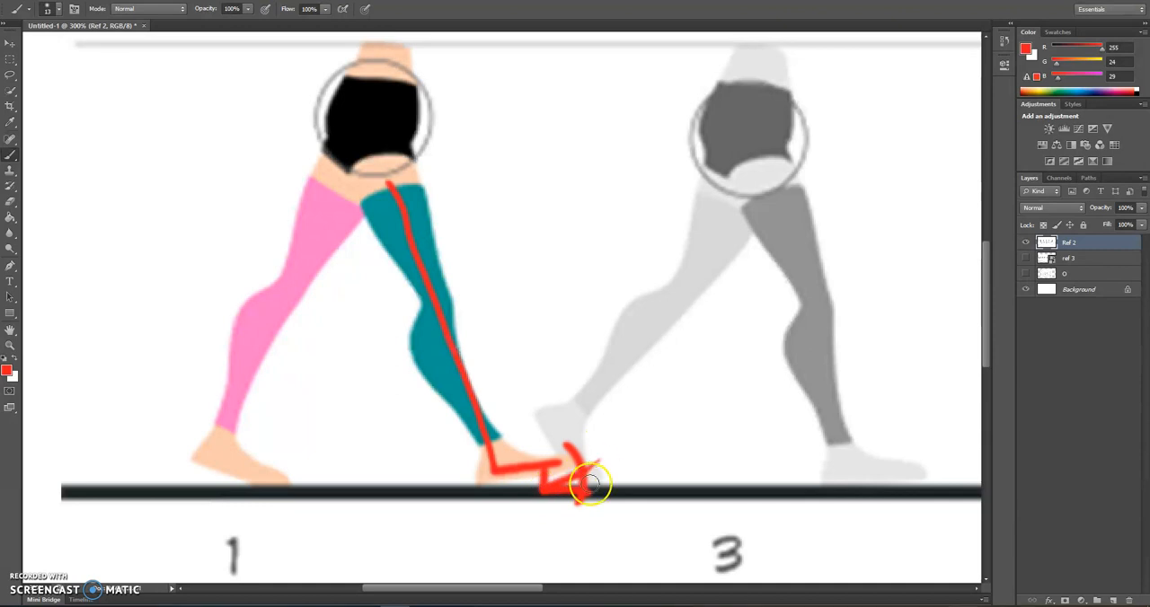
key(ctrl+alt+z)
key(ctrl+alt+z)
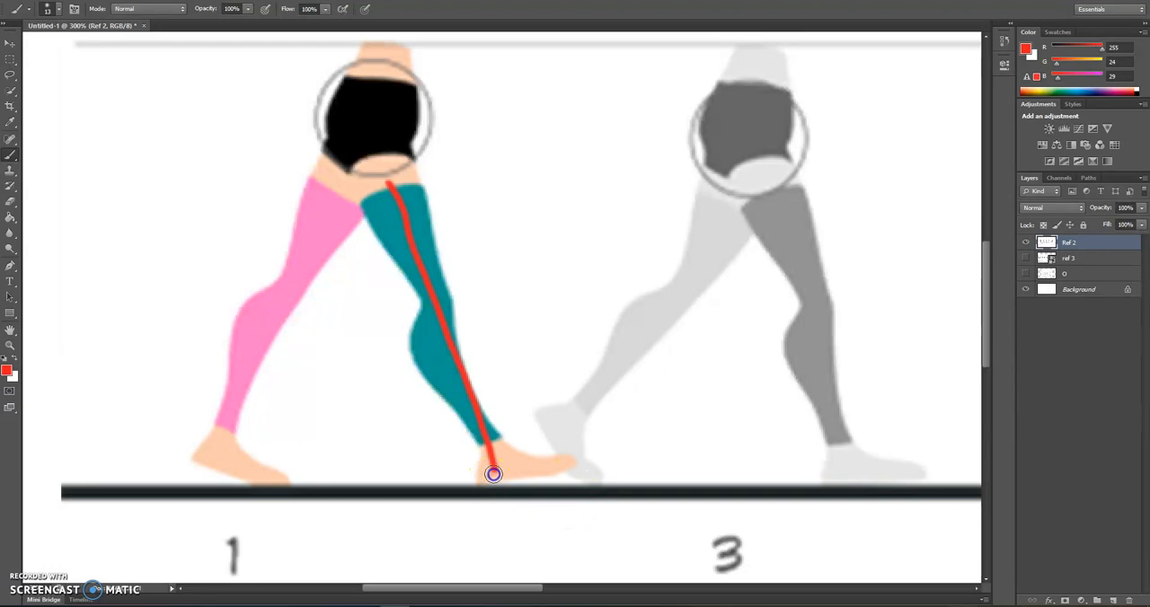
drag(570, 460, 576, 458)
key(ctrl+alt+z)
key(ctrl+alt+z)
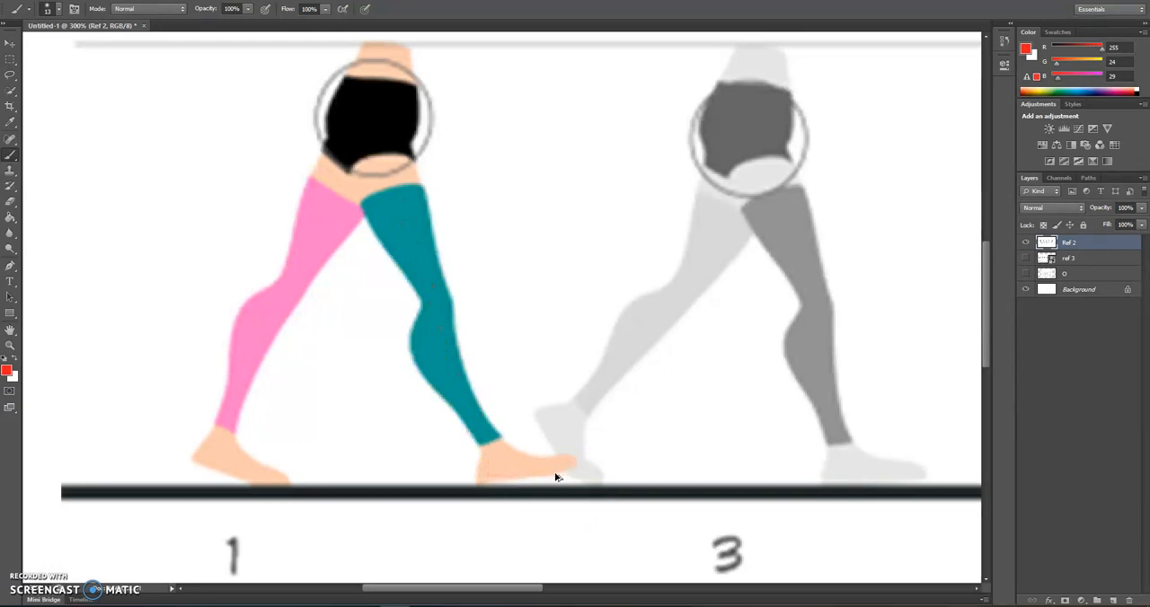
Trace the rear leg and its raised-heel foot angle in red on contact pose 1, and undo the strokes
drag(342, 189, 328, 226)
drag(298, 267, 255, 379)
mouse_move(228, 432)
mouse_down()
mouse_move(214, 450)
mouse_move(257, 469)
mouse_move(233, 500)
mouse_up()
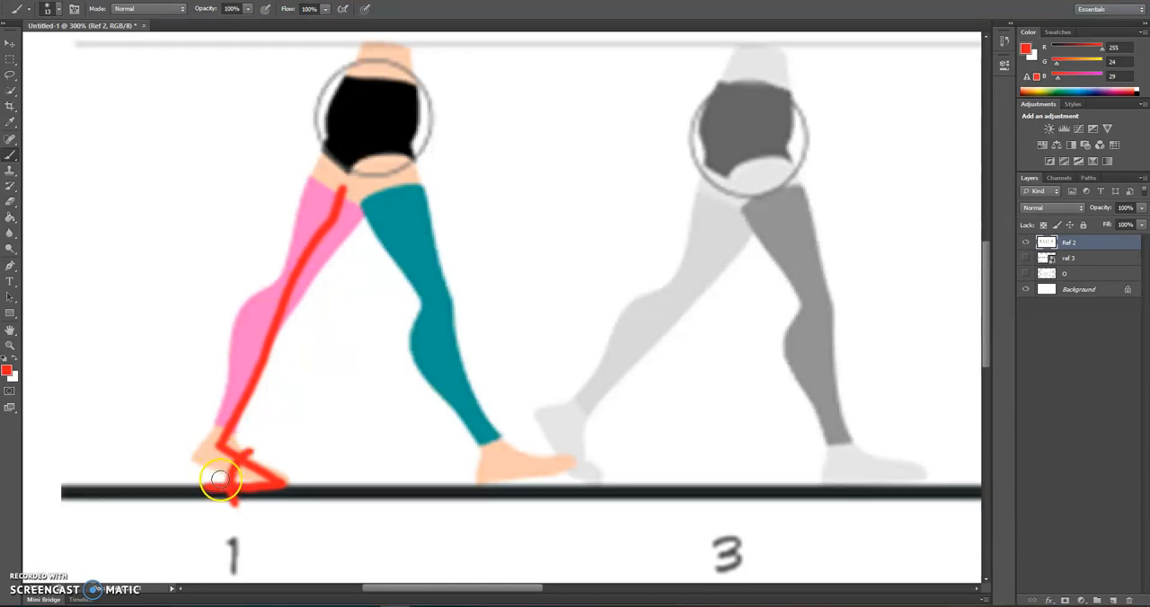
drag(255, 435, 286, 484)
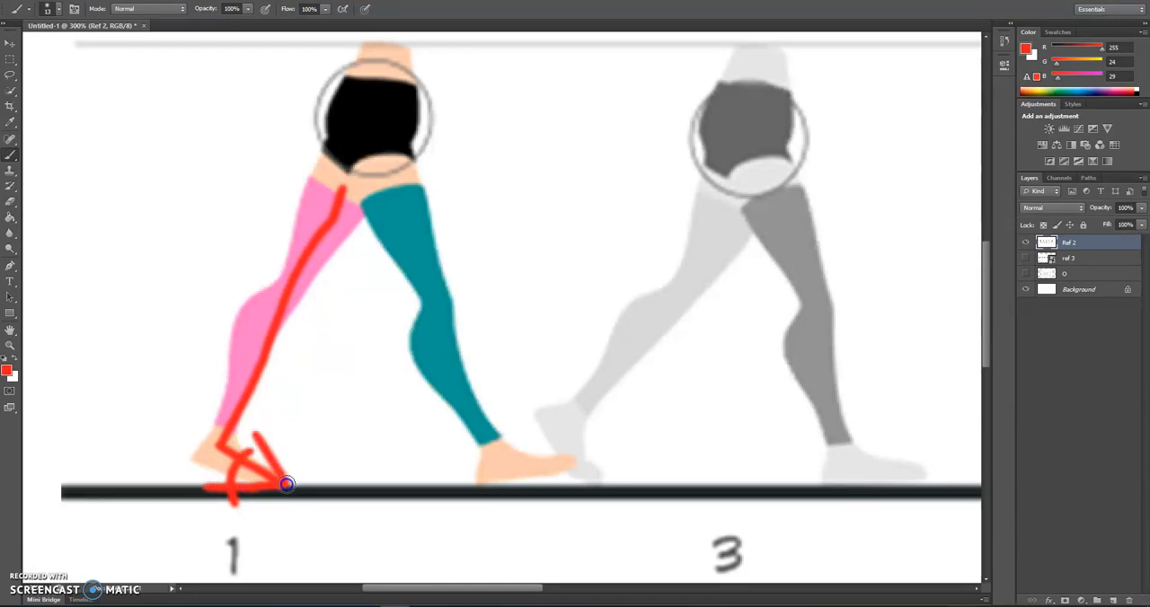
key(ctrl+z)
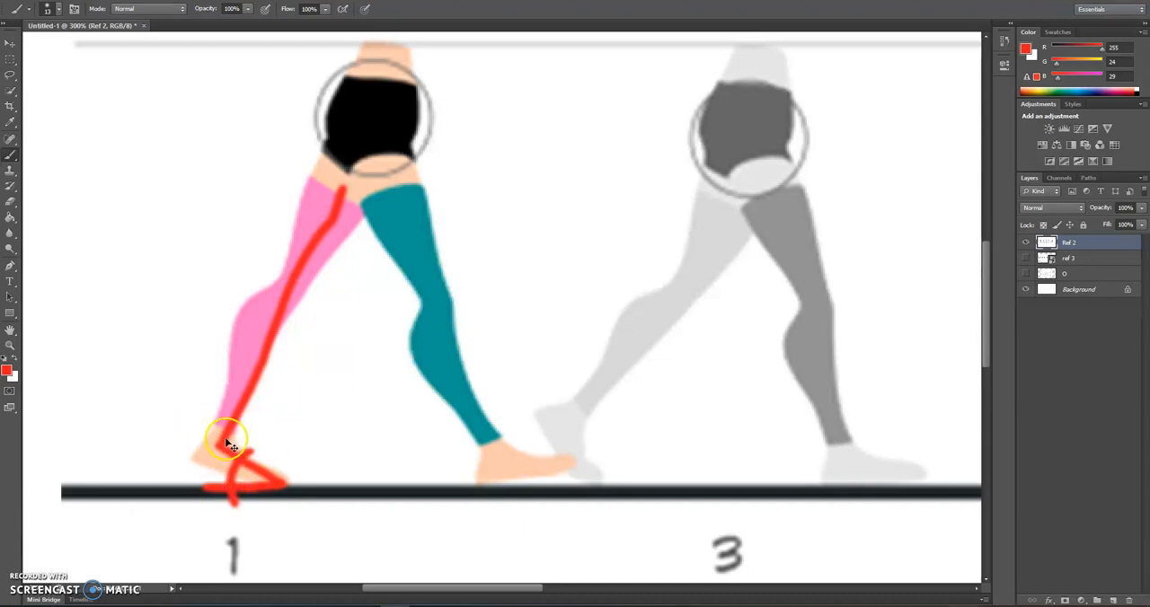
key(ctrl+alt+z)
key(ctrl+alt+z)
key(ctrl+alt+z)
key(ctrl+alt+z)
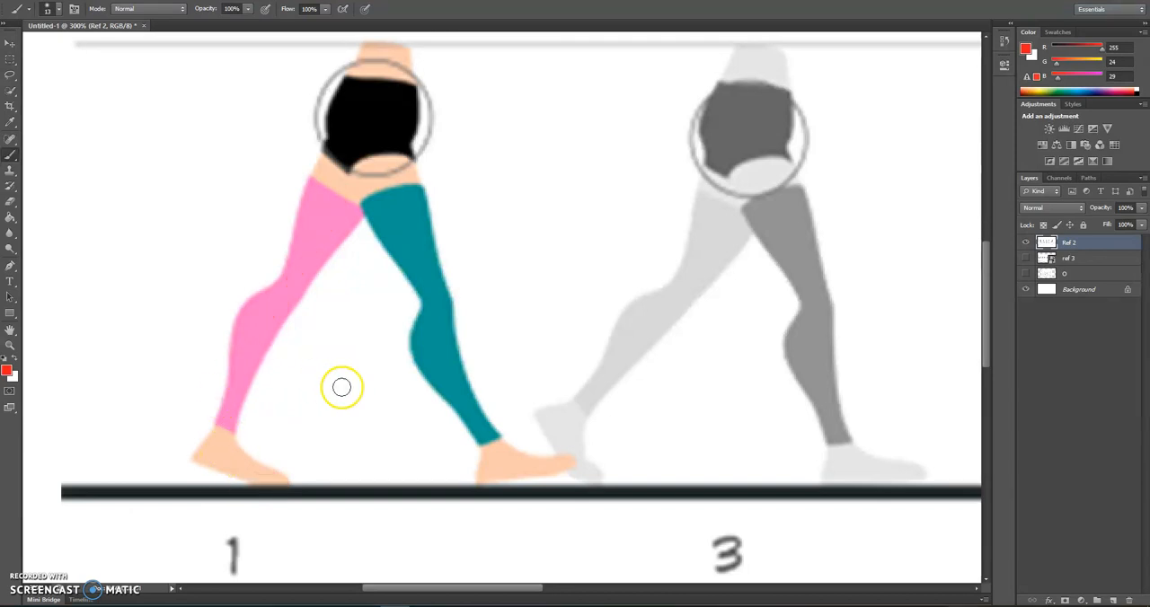
Switch back to Maya and use the Move tool to bring the right-leg IK control forward to a Translate Z of about 16.1
mouse_move(534, 606)
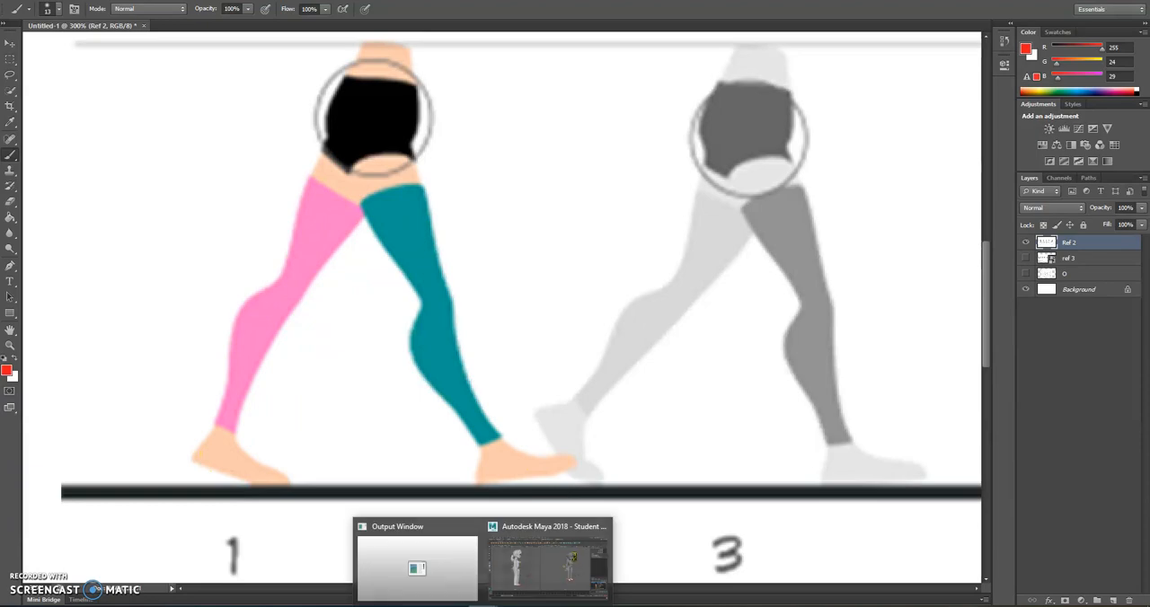
click(570, 549)
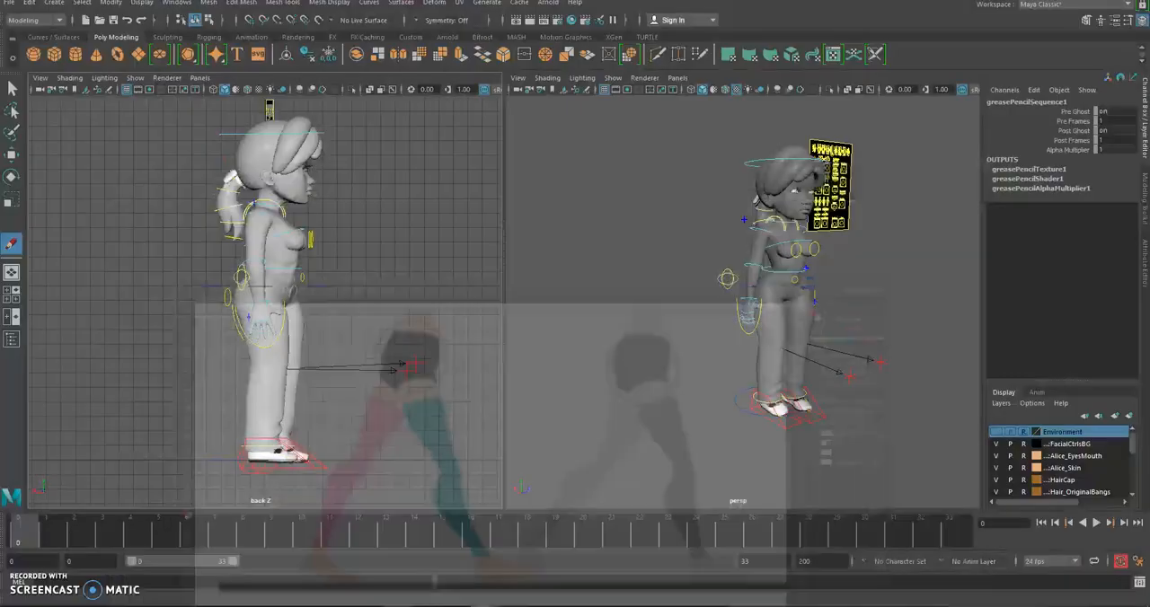
click(70, 142)
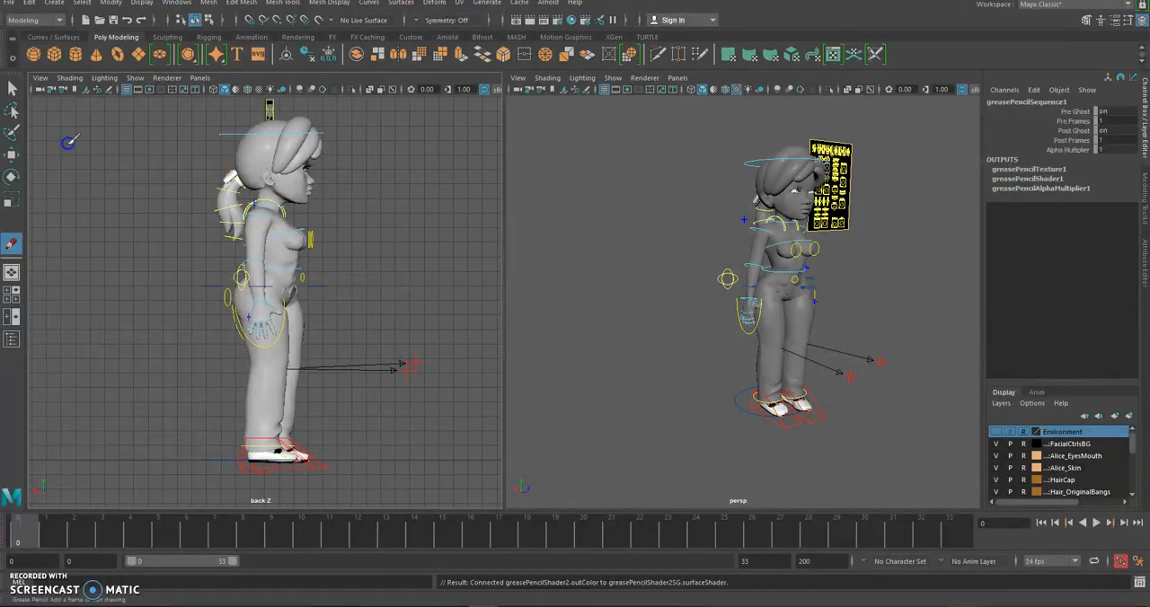
click(12, 156)
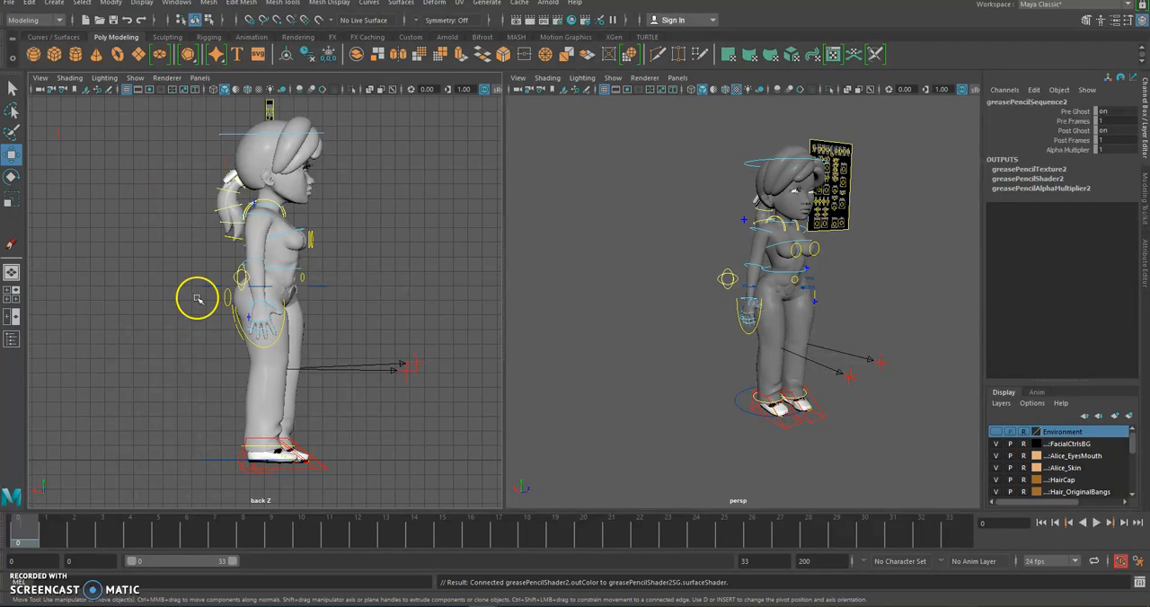
click(310, 464)
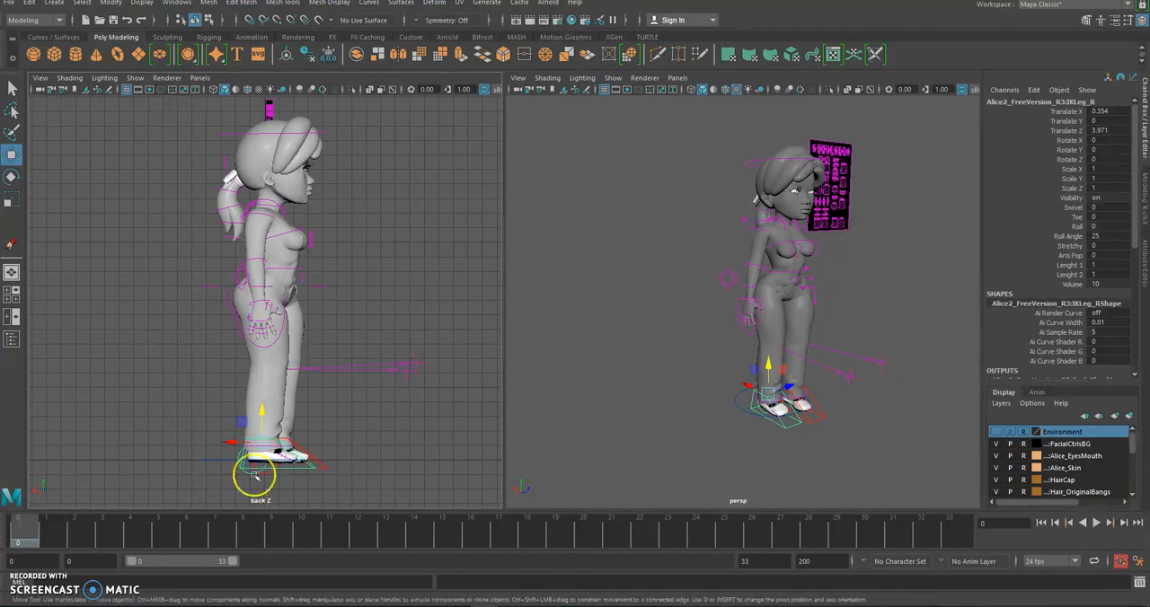
drag(238, 443, 289, 452)
Move the left-leg IK control backward to a Translate Z of about -8.7, spreading the feet for the contact pose
scroll(331, 449, up, 3)
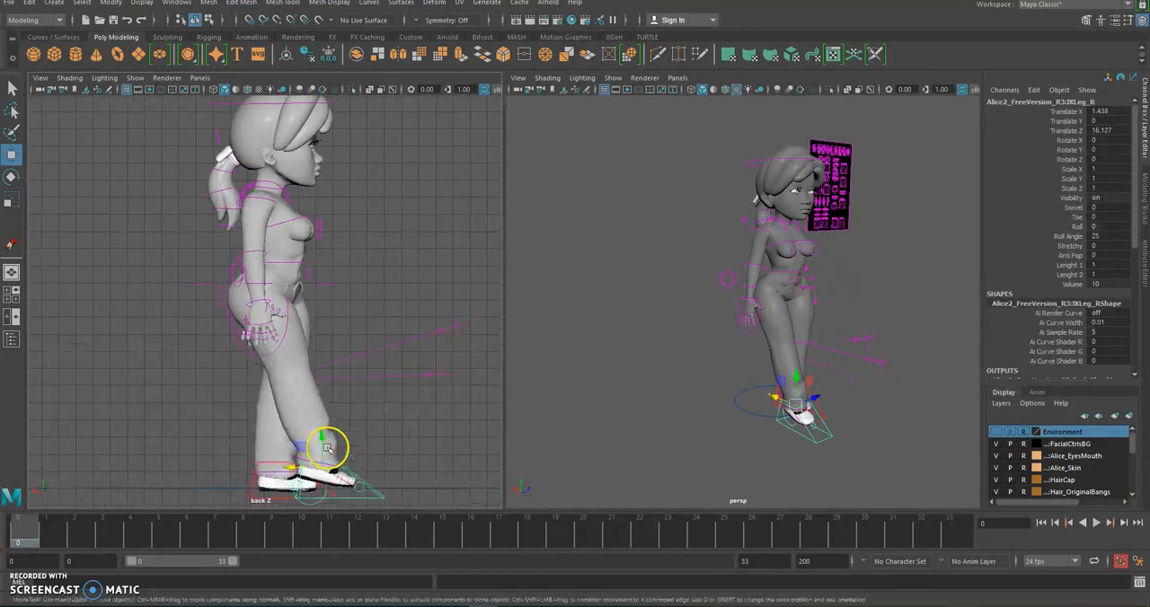
alt+middle_drag(346, 326, 411, 180)
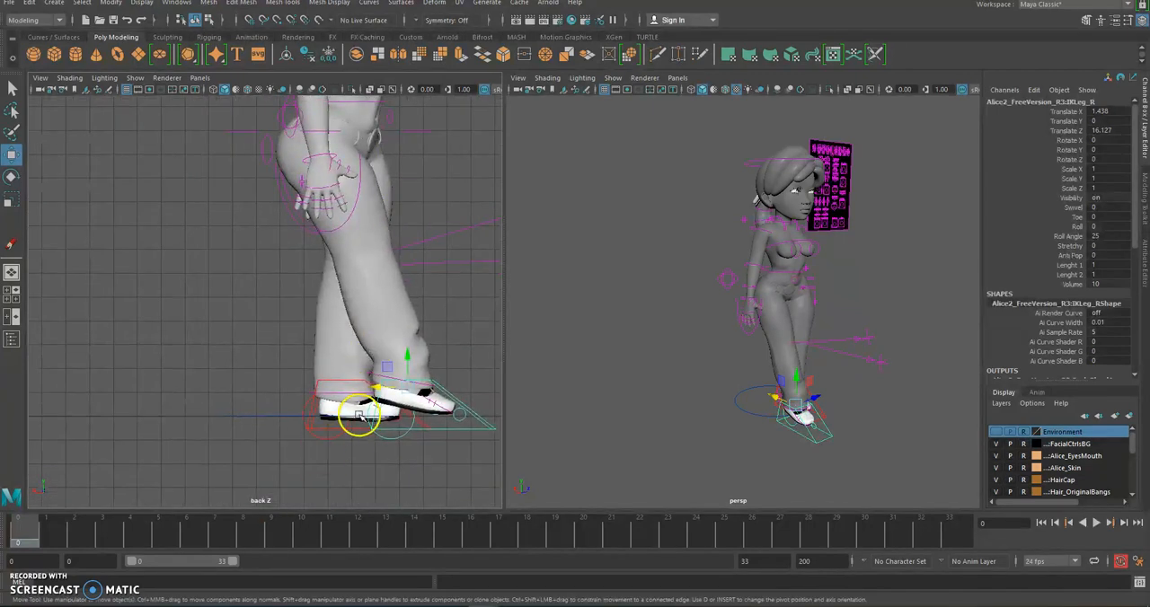
click(358, 430)
drag(310, 388, 210, 397)
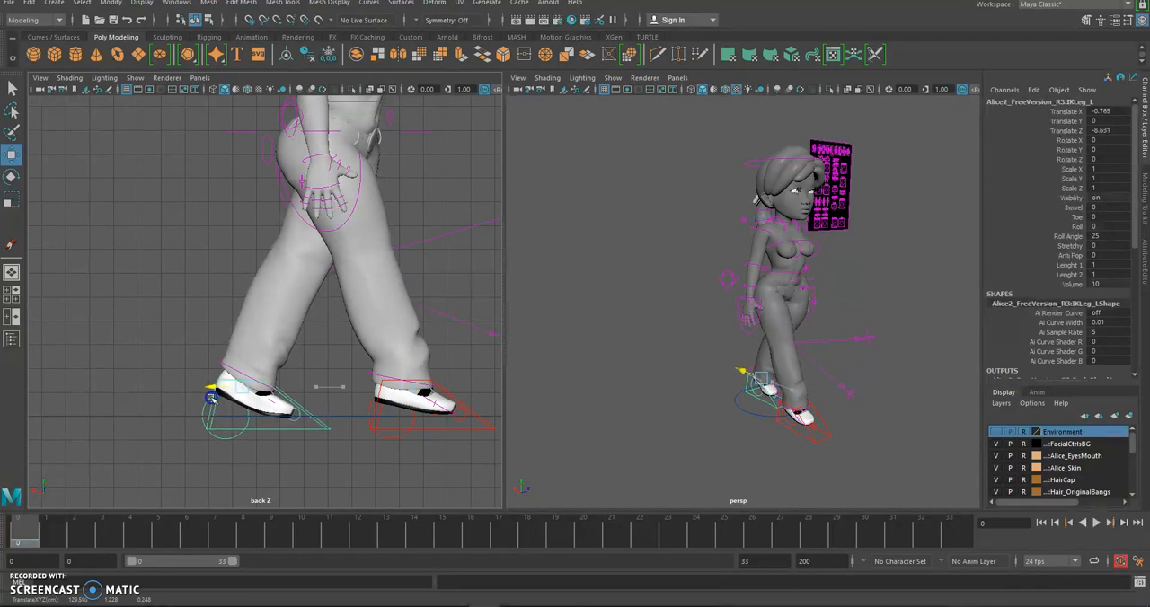
click(257, 373)
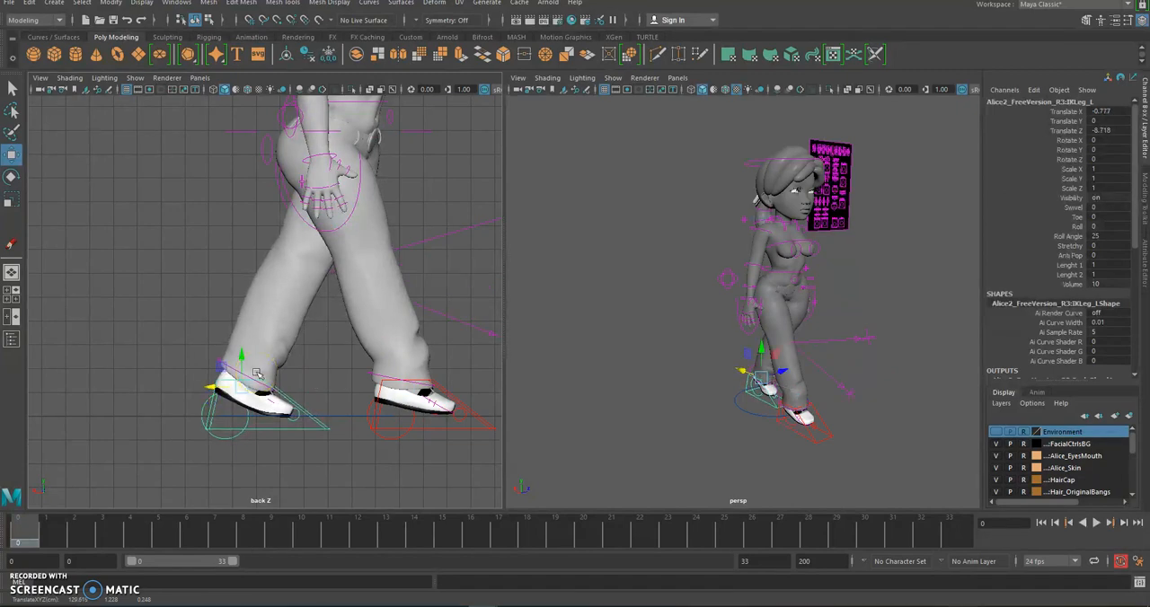
Try adjusting the Roll of the left-leg IK control, and undo the change
alt+middle_drag(432, 304, 341, 307)
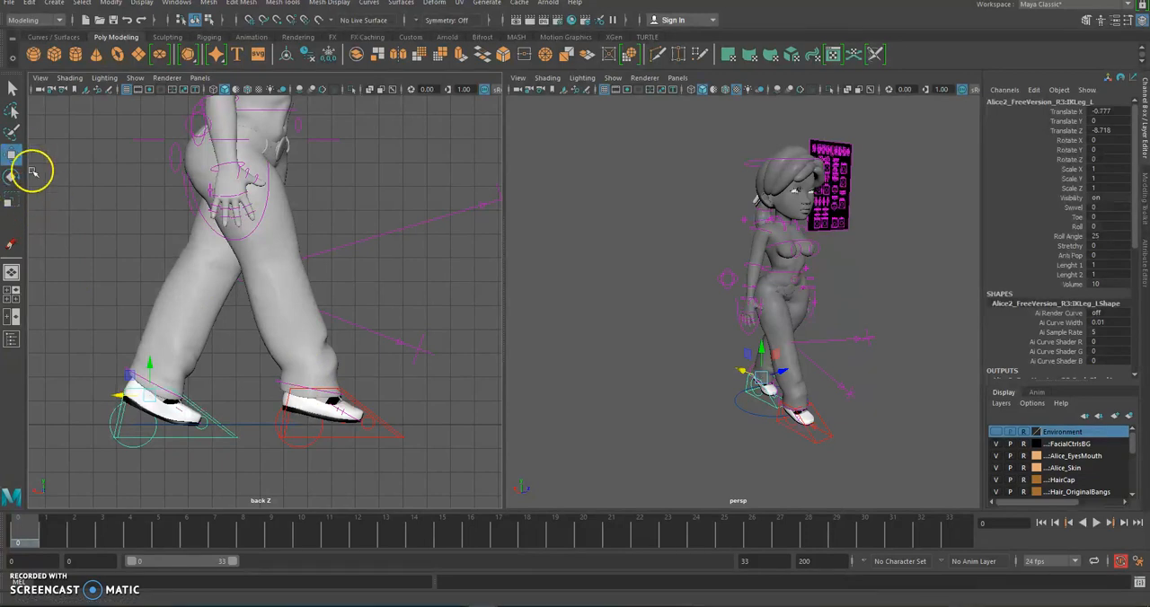
click(1077, 237)
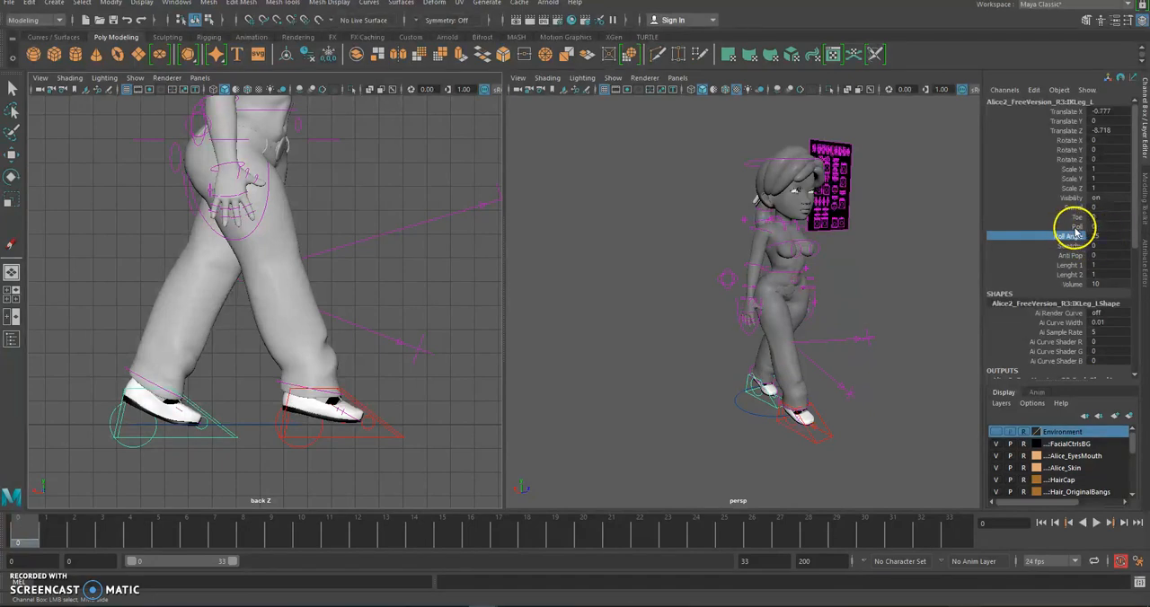
click(1076, 227)
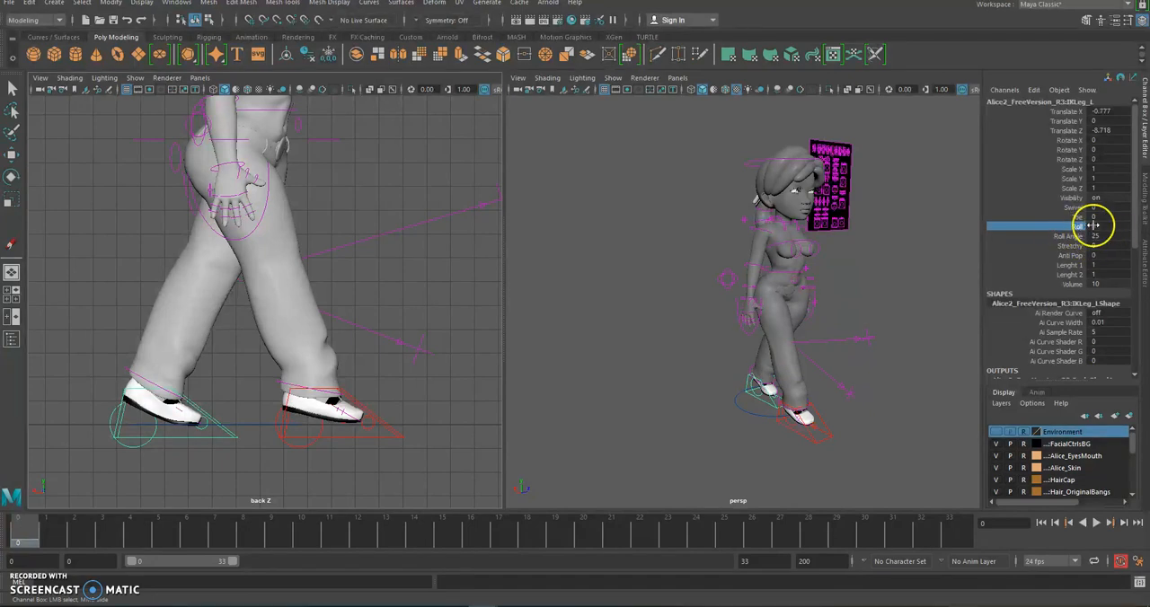
double_click(1100, 226)
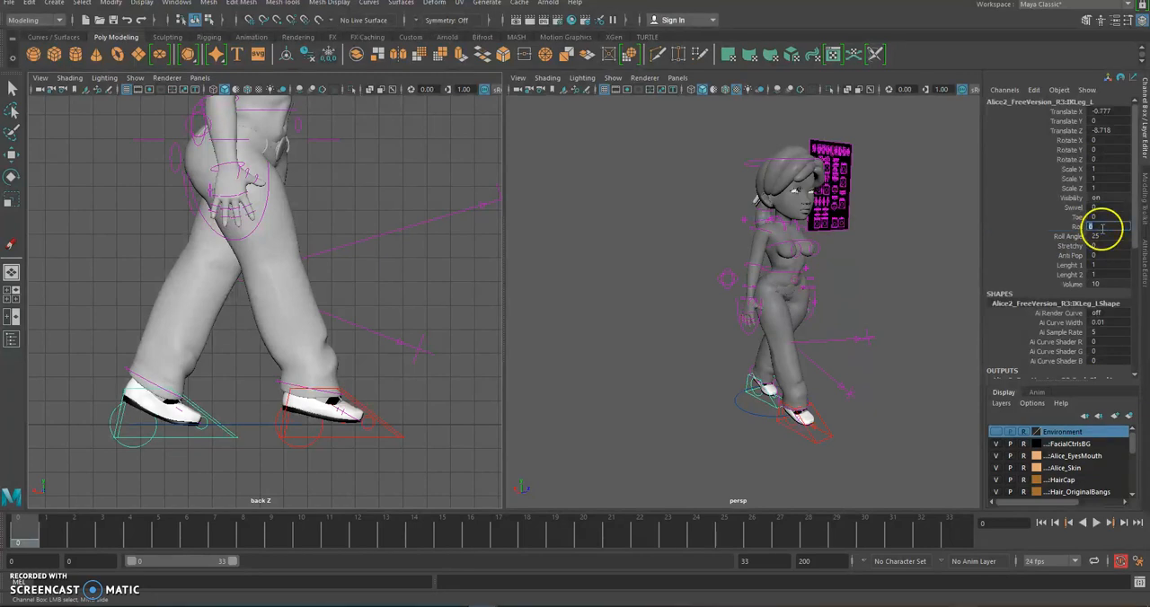
click(1075, 226)
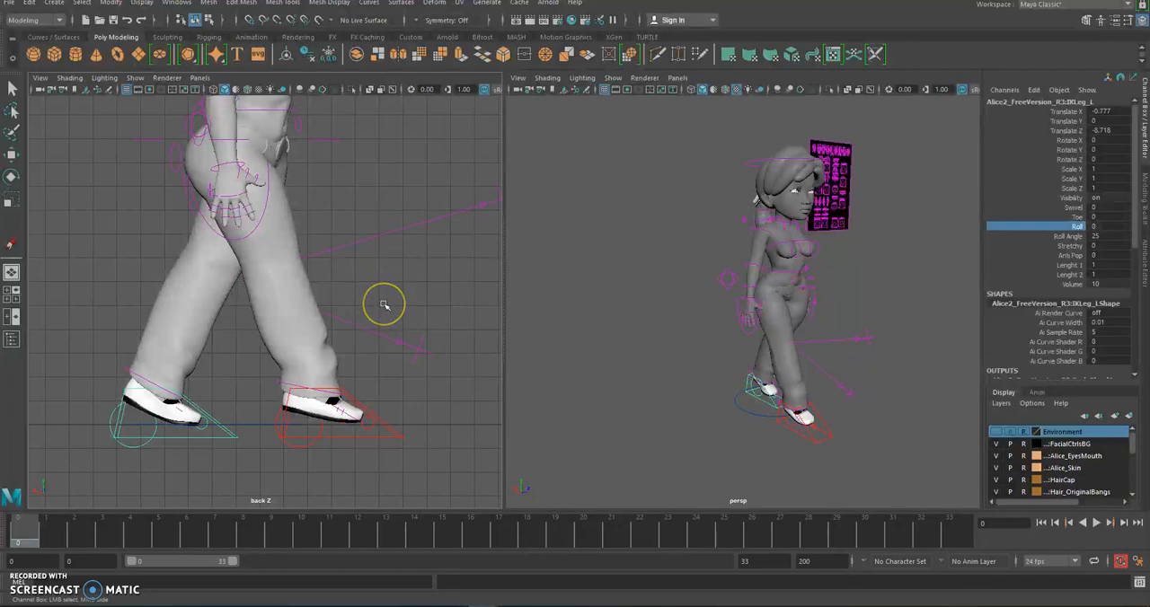
middle_drag(384, 303, 436, 317)
key(ctrl+z)
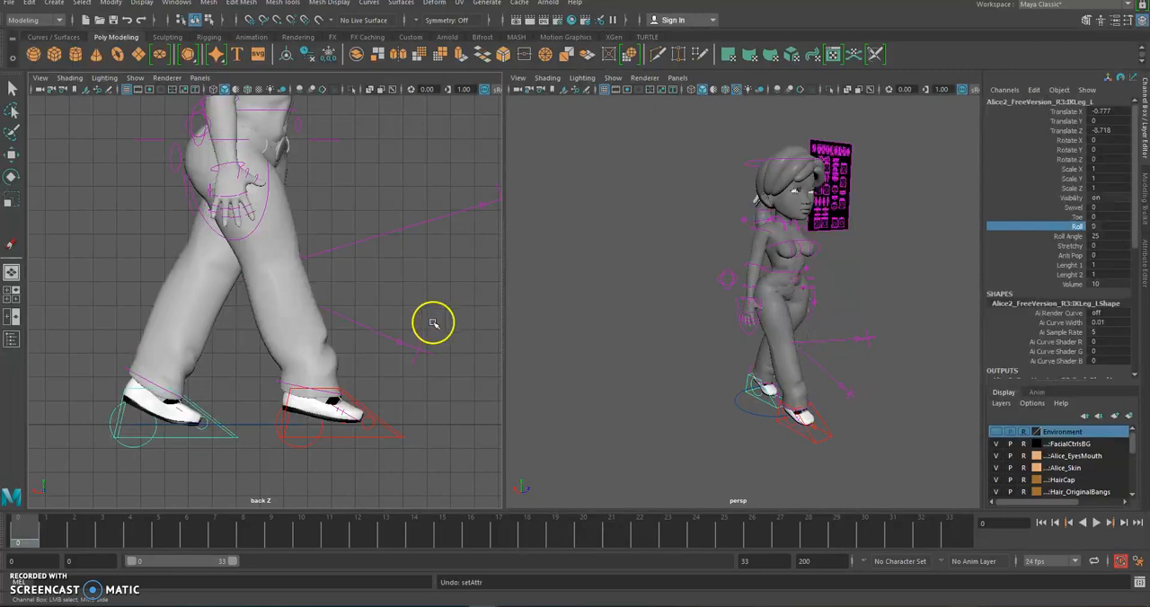
Select the right-leg IK control and lower its Roll to about -4.1 so the front foot's toes lift
click(386, 429)
key(w)
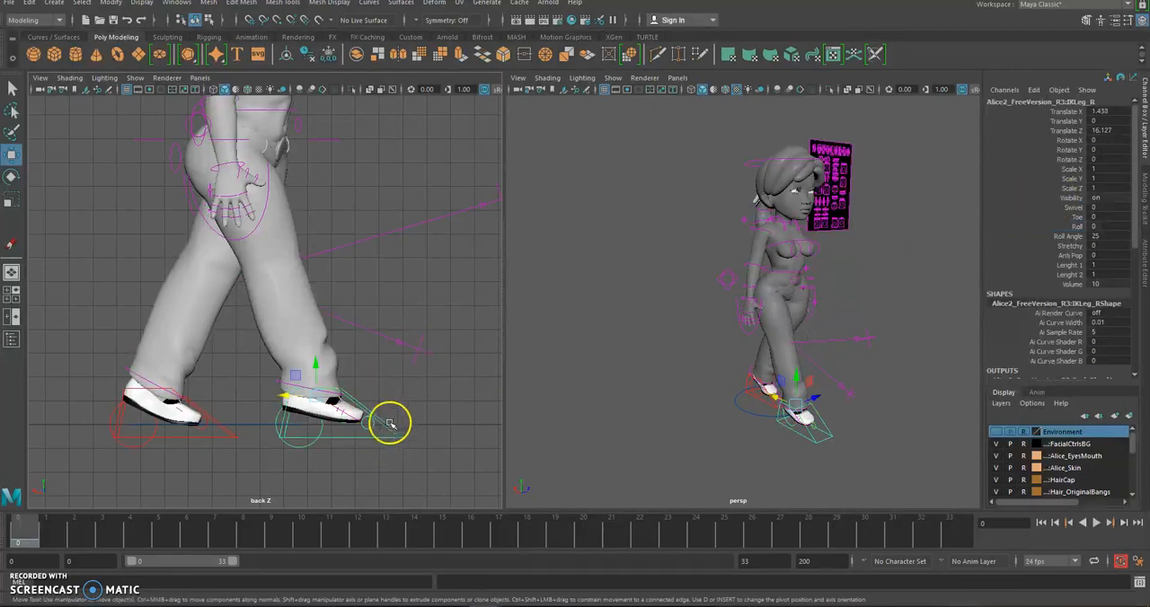
click(1077, 227)
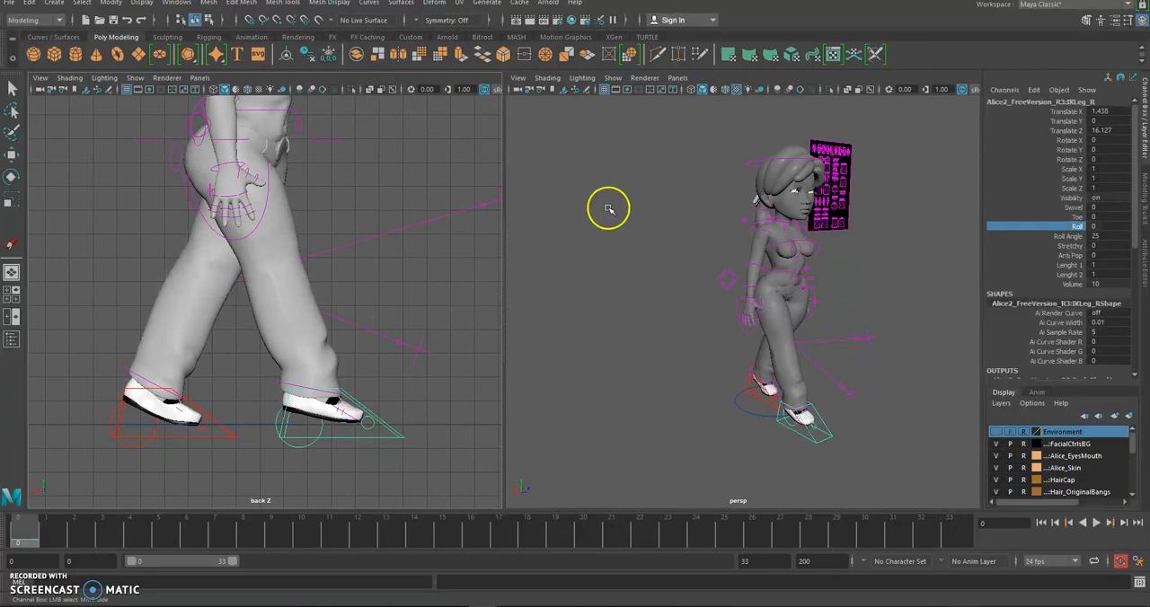
middle_drag(447, 278, 420, 290)
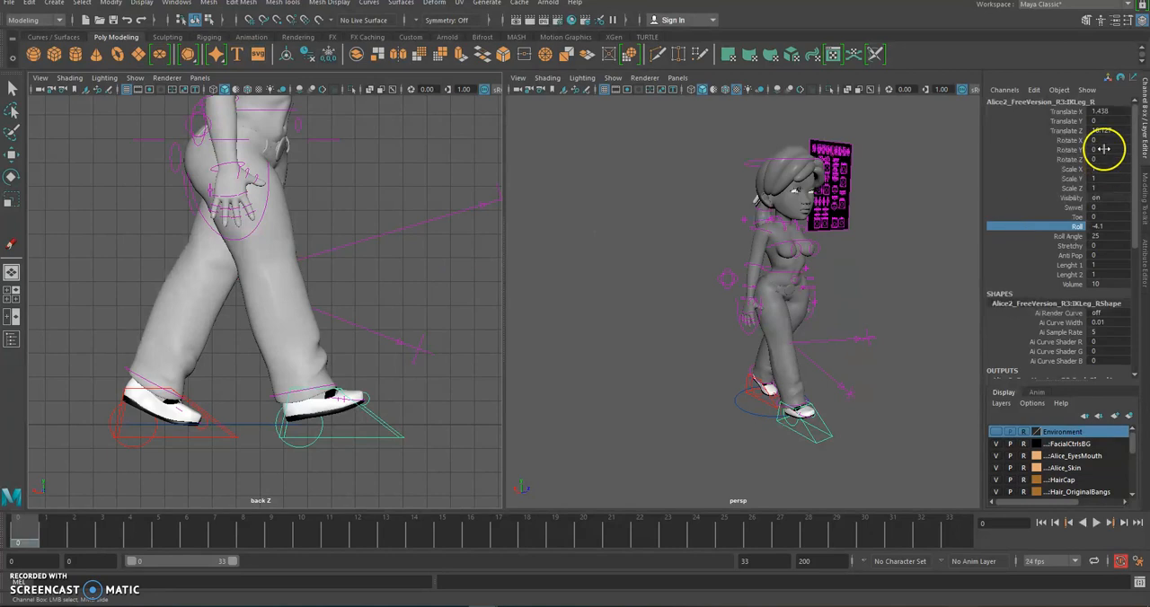
Try a Roll Angle of 0 with a Roll of -5 on the right-leg IK control, and undo both changes
click(1085, 236)
double_click(1097, 237)
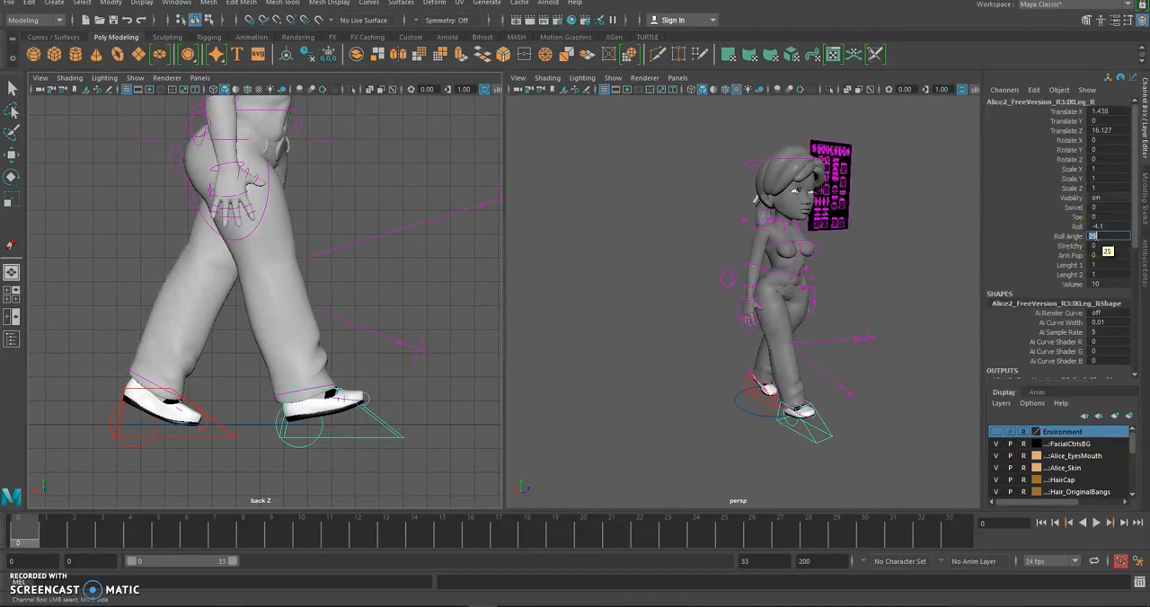
key(Return)
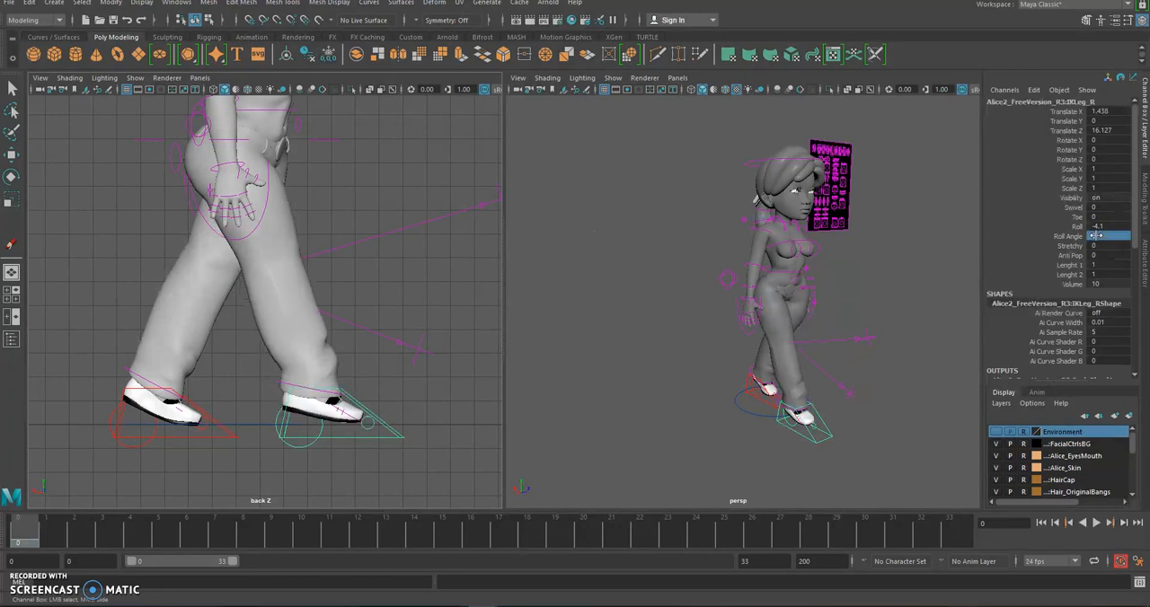
click(1077, 228)
middle_drag(636, 289, 432, 287)
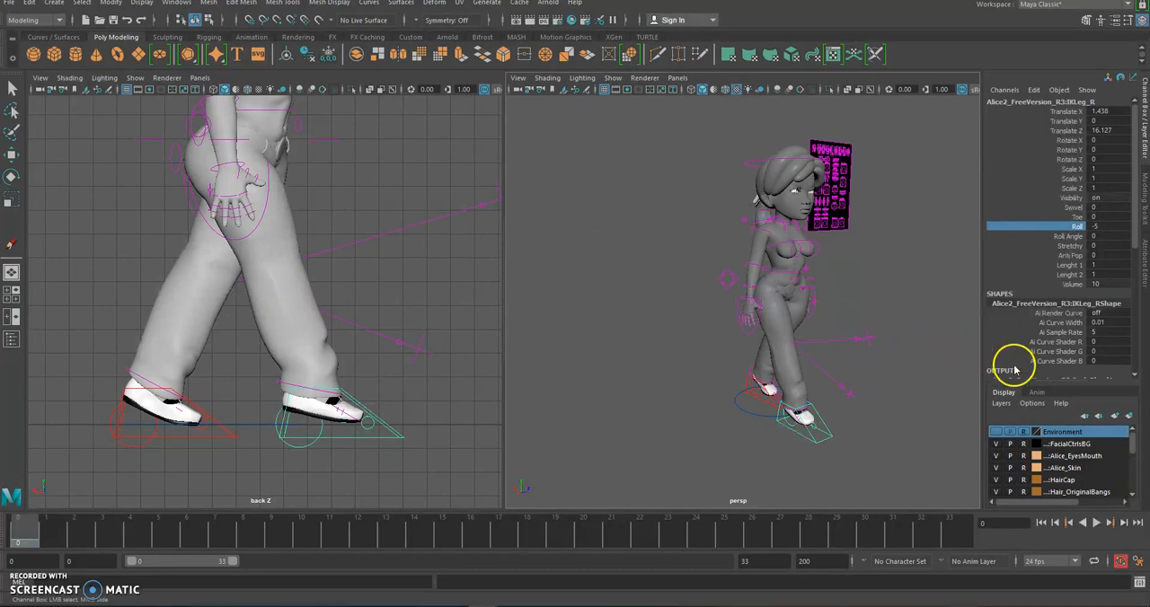
key(ctrl+z)
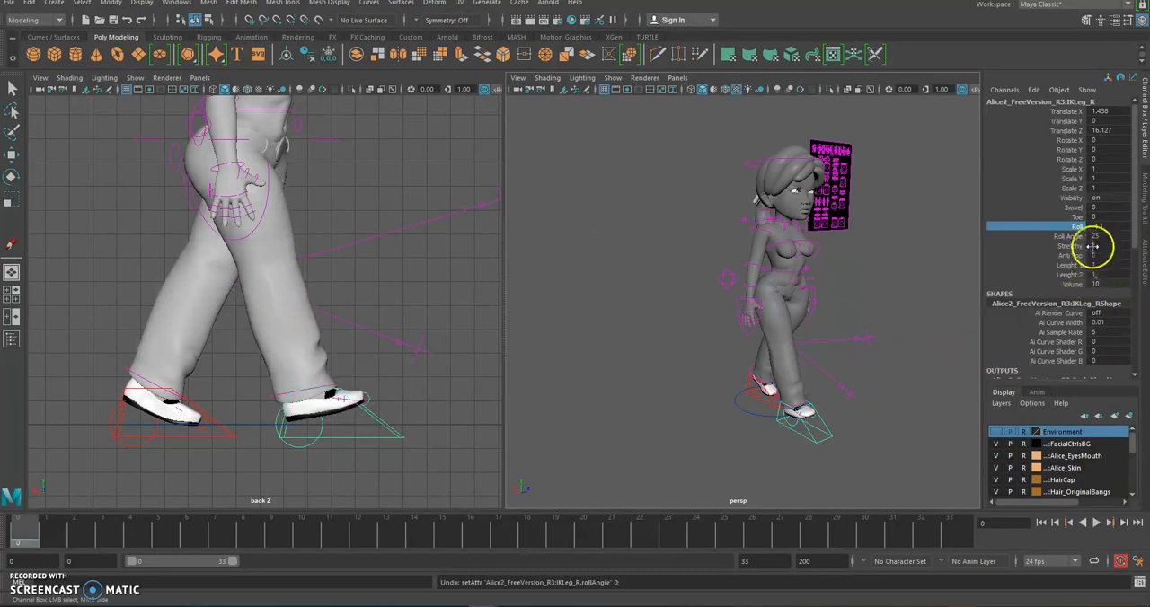
Adjust the right-leg IK control's Roll to -3.6
double_click(1113, 237)
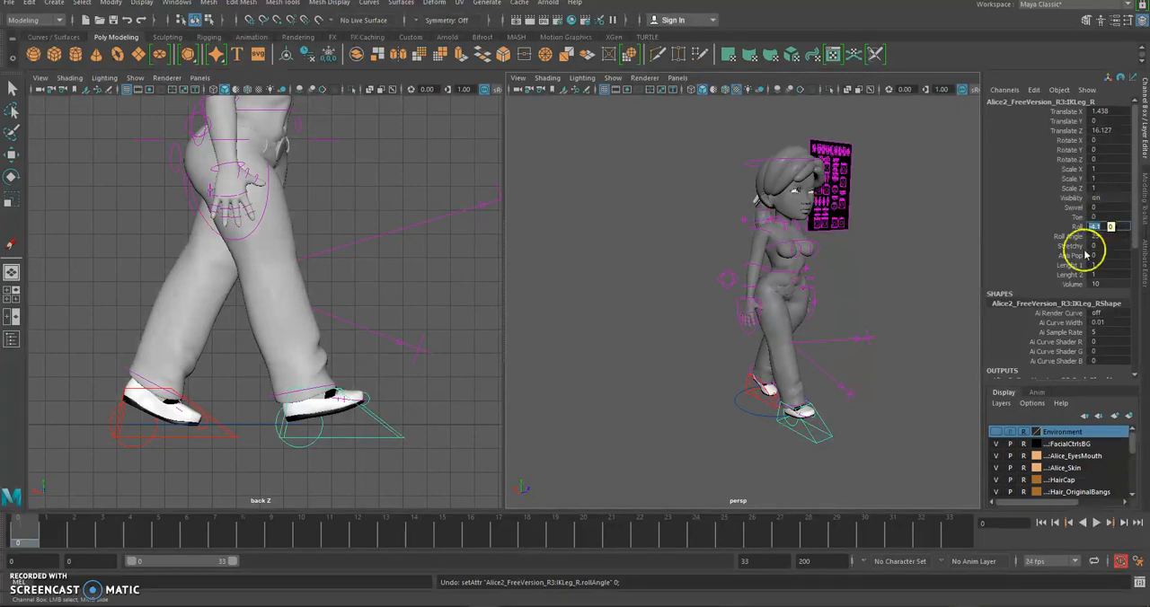
click(1080, 230)
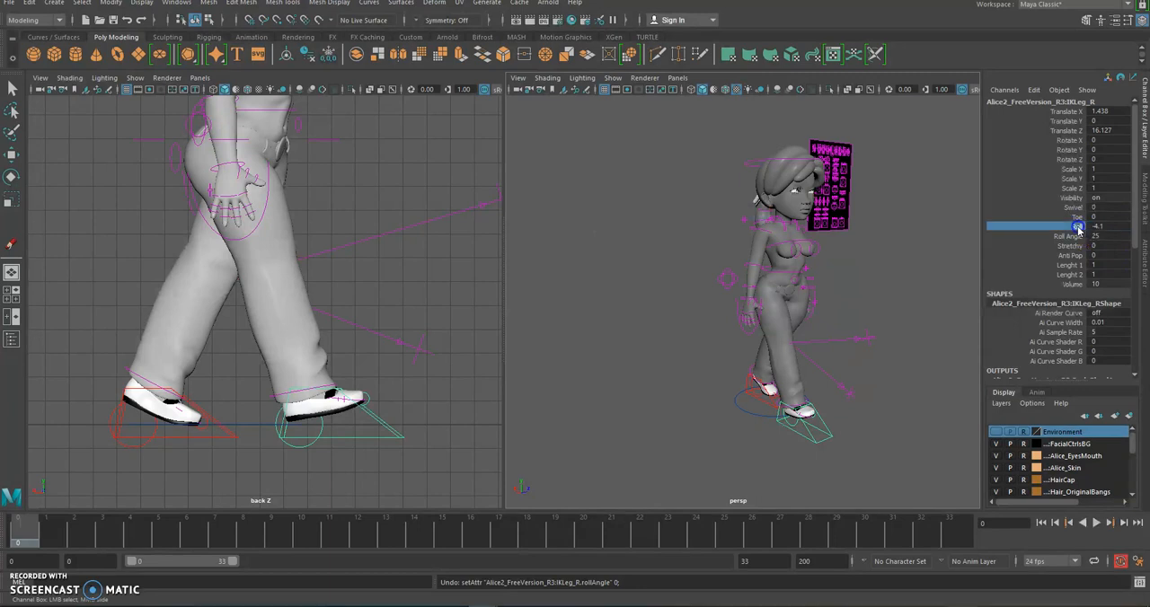
mouse_move(327, 427)
middle_down()
mouse_move(345, 429)
mouse_move(333, 429)
middle_up()
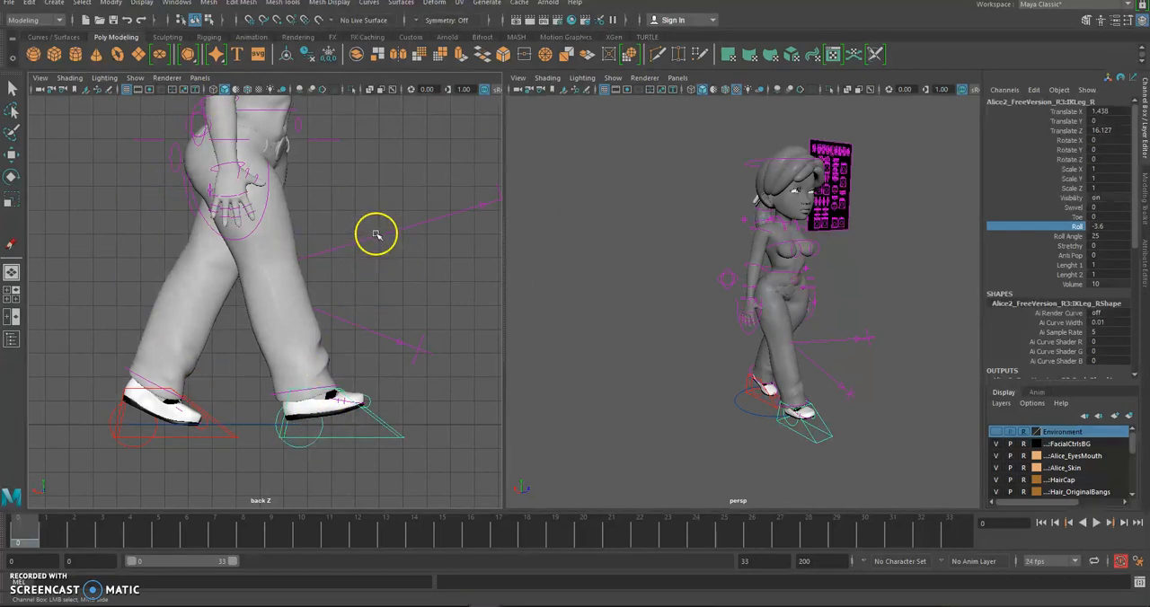
Examine the legs and both foot angles of the contact pose in the enlarged side view
click(394, 193)
key(space)
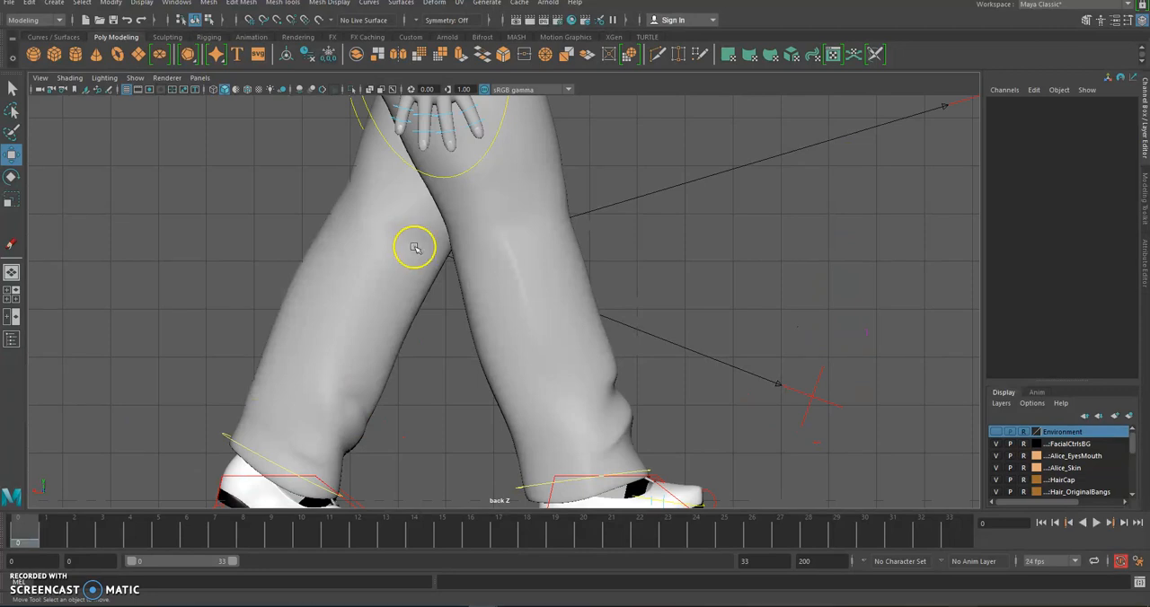
scroll(414, 247, down, 3)
alt+middle_drag(429, 221, 431, 214)
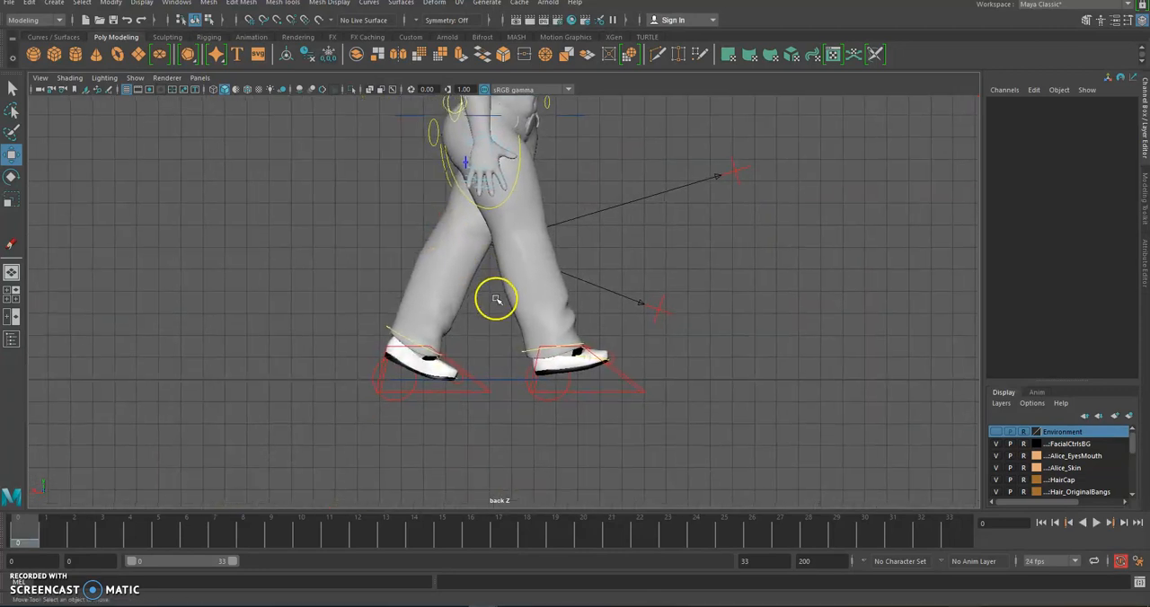
scroll(499, 302, up, 3)
alt+middle_drag(521, 363, 546, 284)
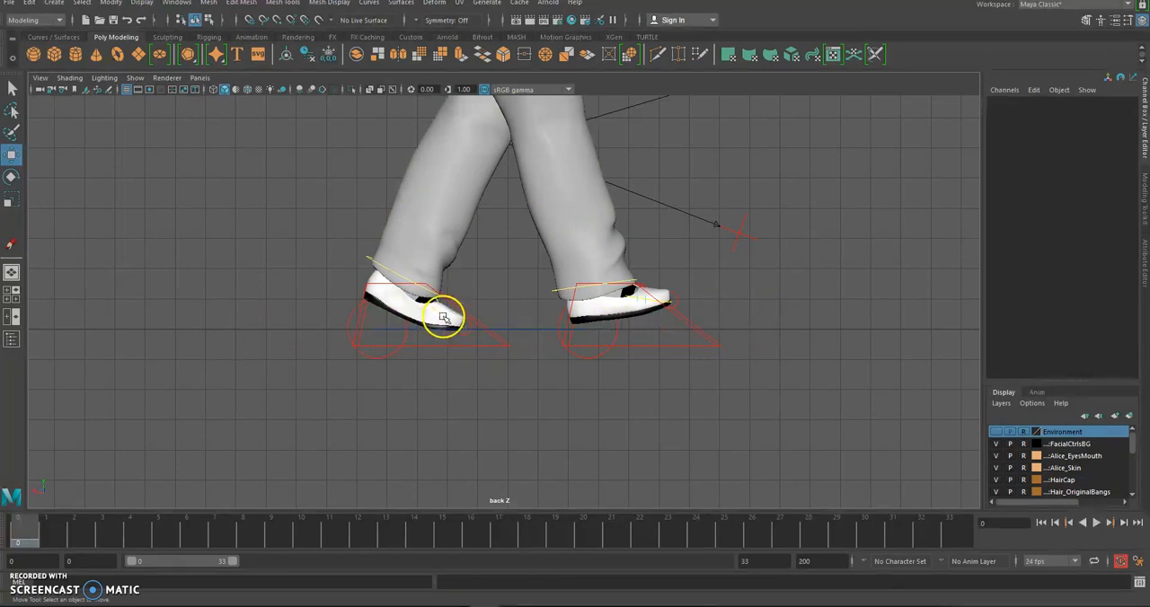
alt+middle_drag(615, 266, 622, 300)
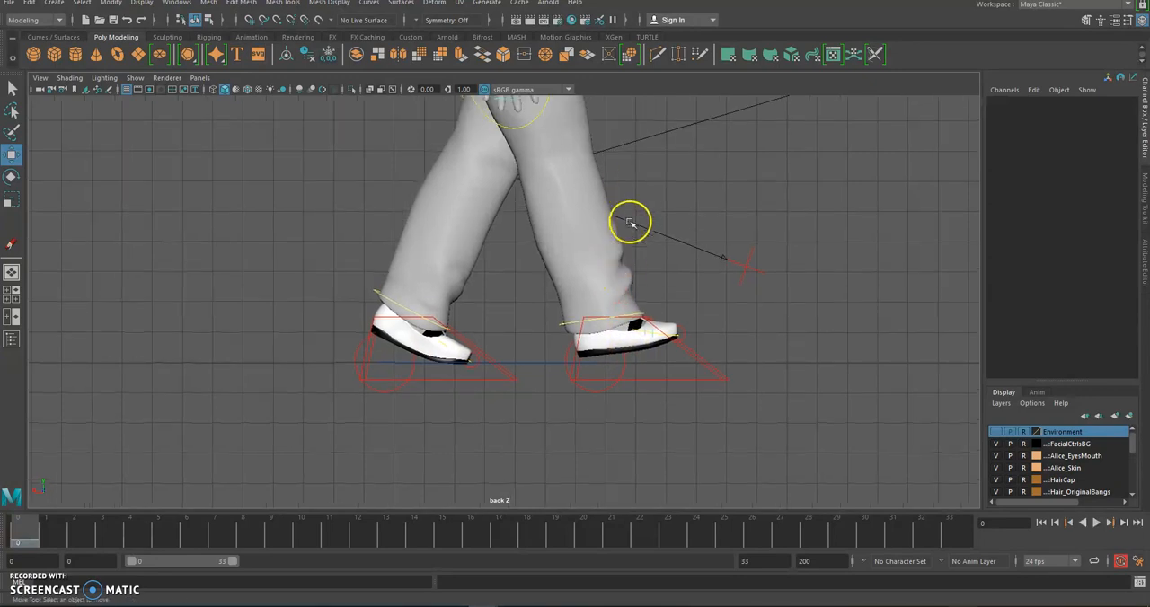
alt+middle_drag(636, 219, 647, 275)
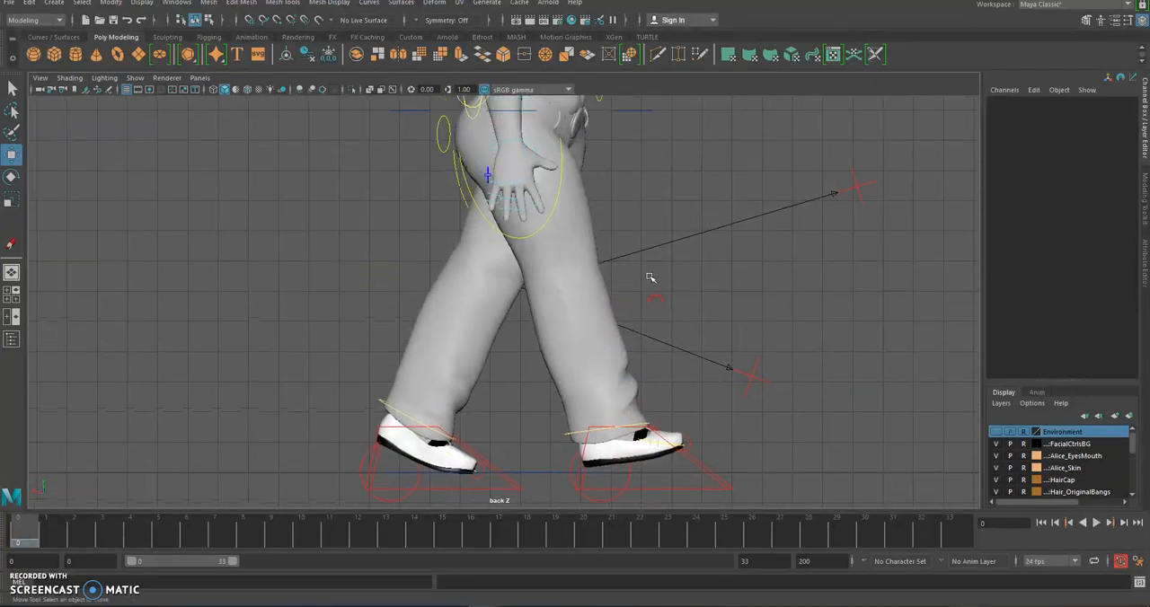
Select the right-leg IK, main and hip root controls in turn to check them, and return to the two-view layout
click(690, 458)
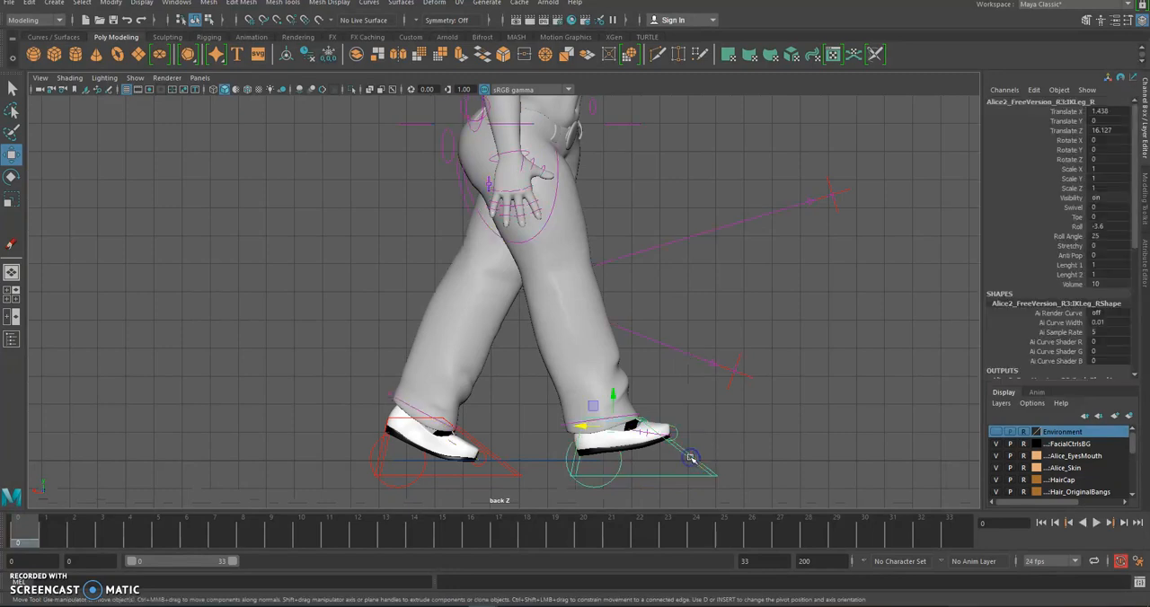
click(504, 460)
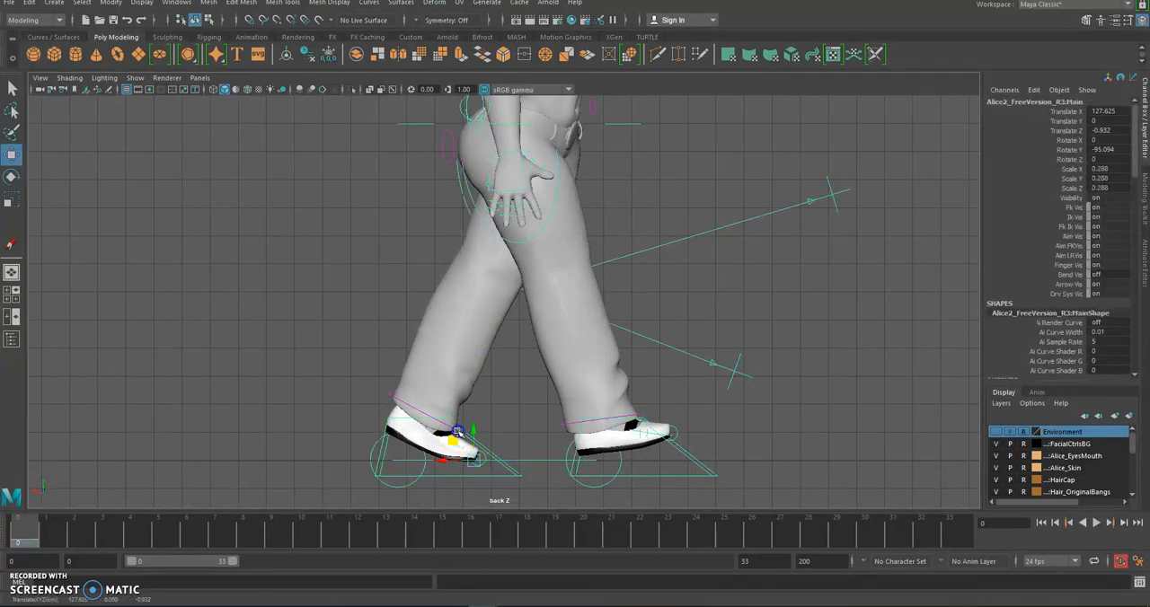
click(270, 375)
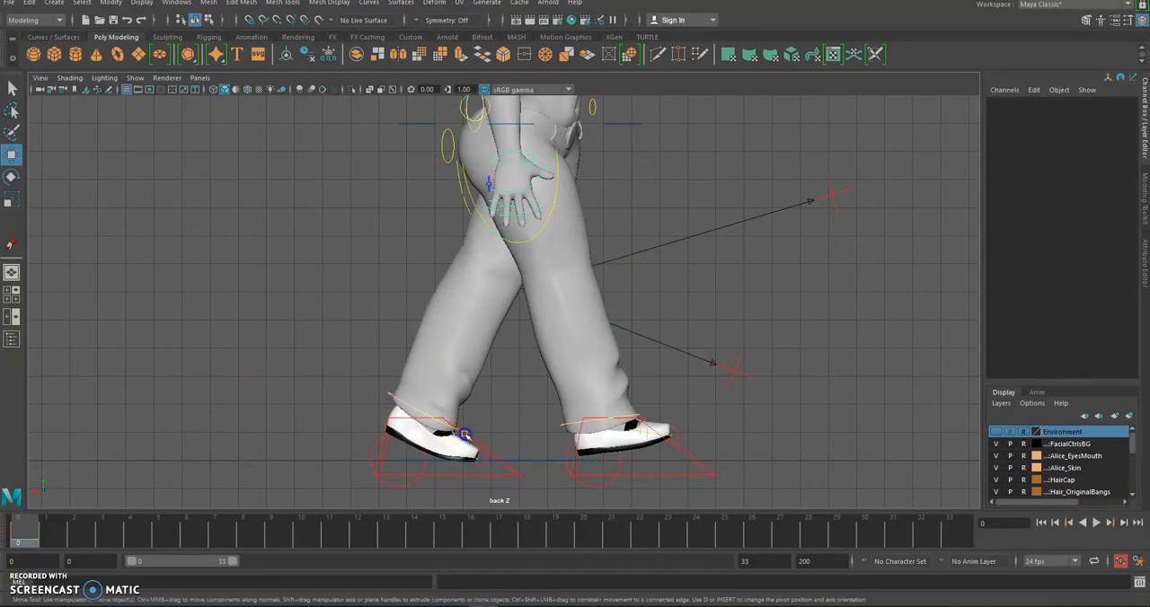
click(464, 435)
alt+middle_drag(434, 345, 447, 435)
click(431, 213)
alt+middle_drag(430, 243, 433, 183)
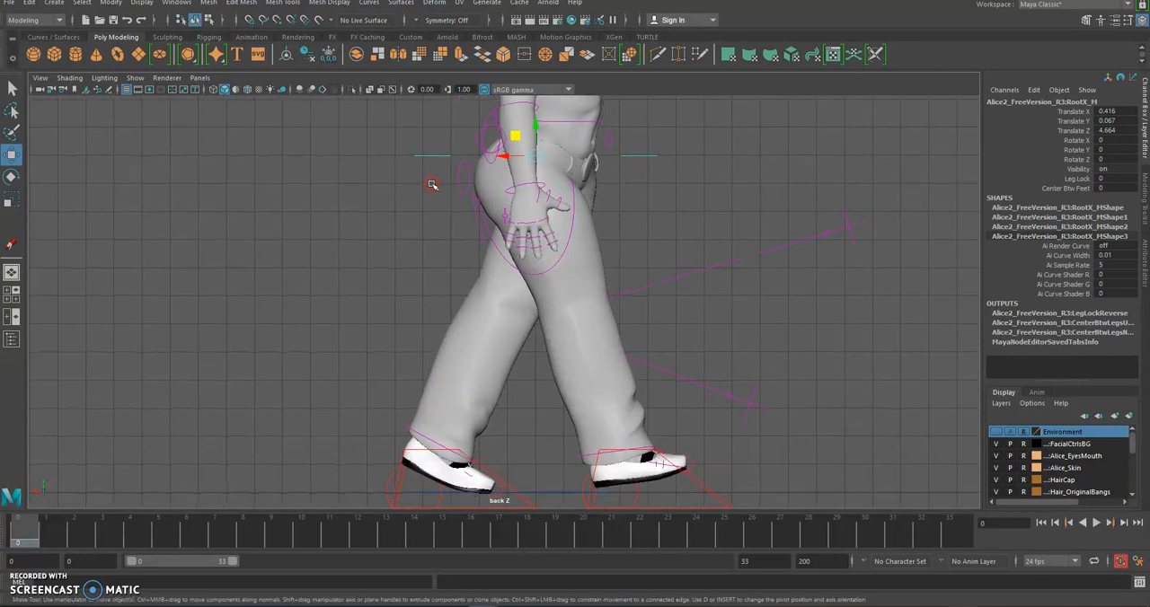
click(701, 226)
key(space)
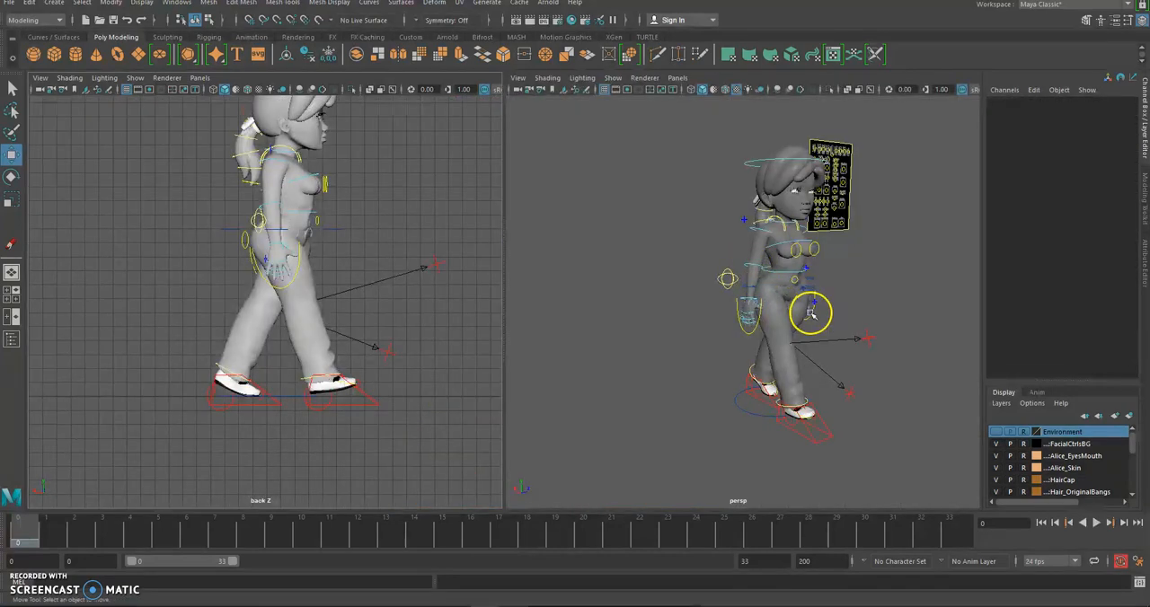
Try moving the hip root control in the perspective view, and undo the movement
scroll(812, 311, up, 4)
click(740, 303)
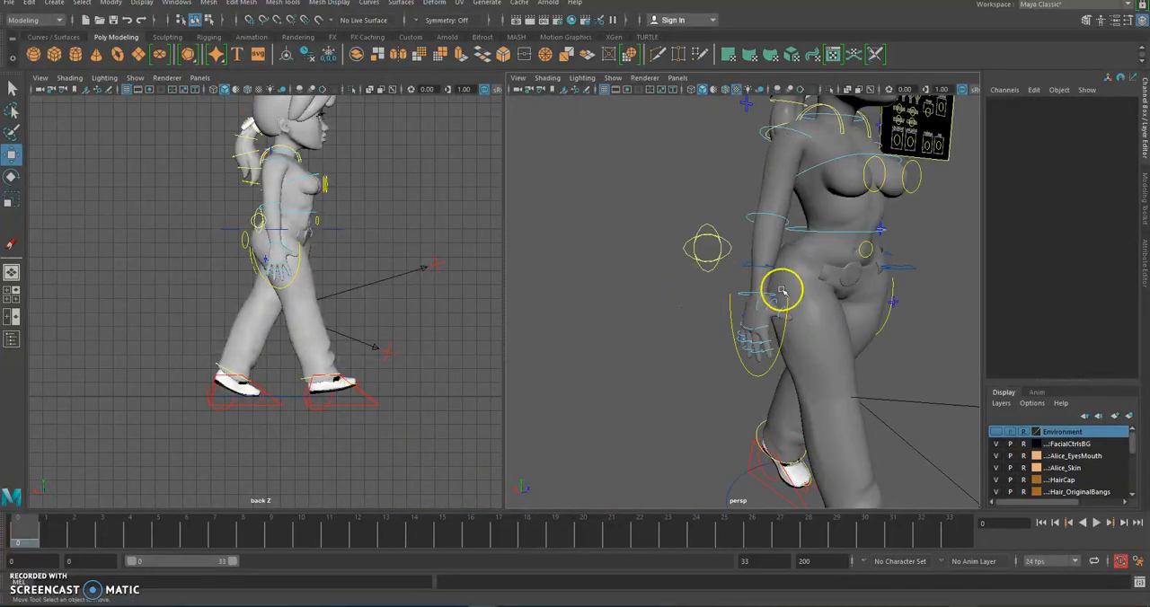
alt+middle_drag(768, 291, 653, 289)
scroll(676, 286, up, 5)
alt+drag(690, 284, 869, 294)
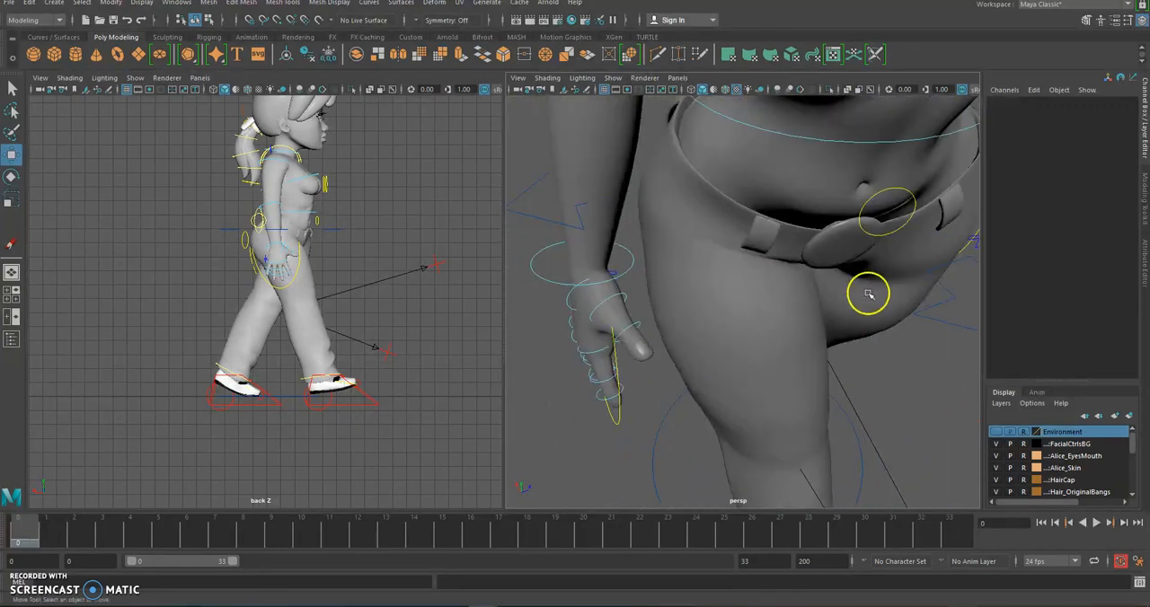
click(918, 317)
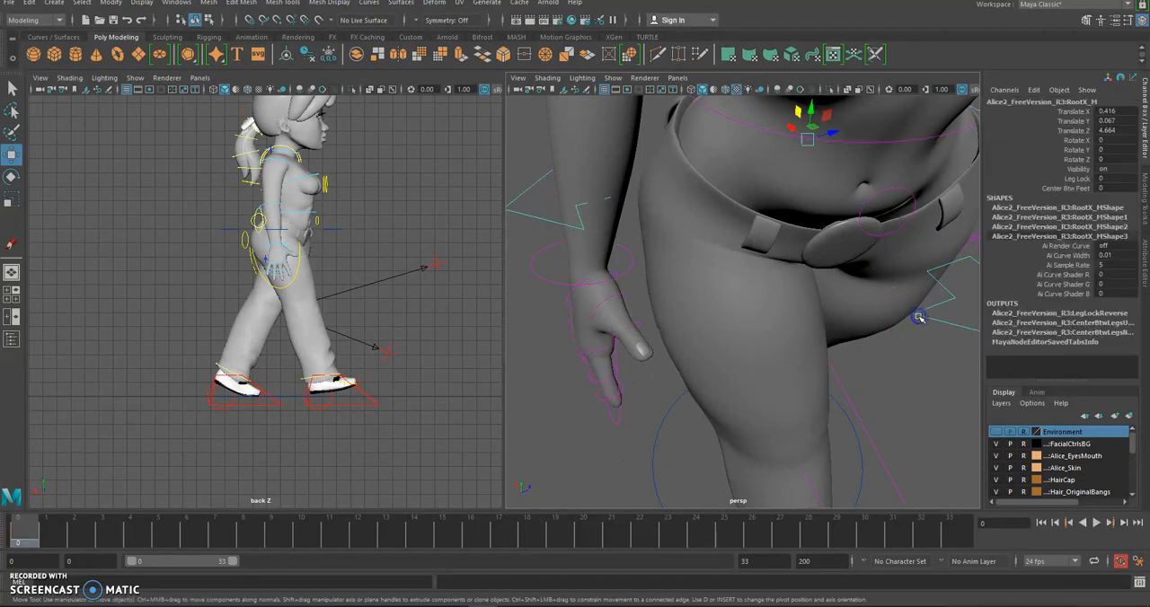
scroll(881, 318, down, 5)
alt+drag(846, 317, 809, 266)
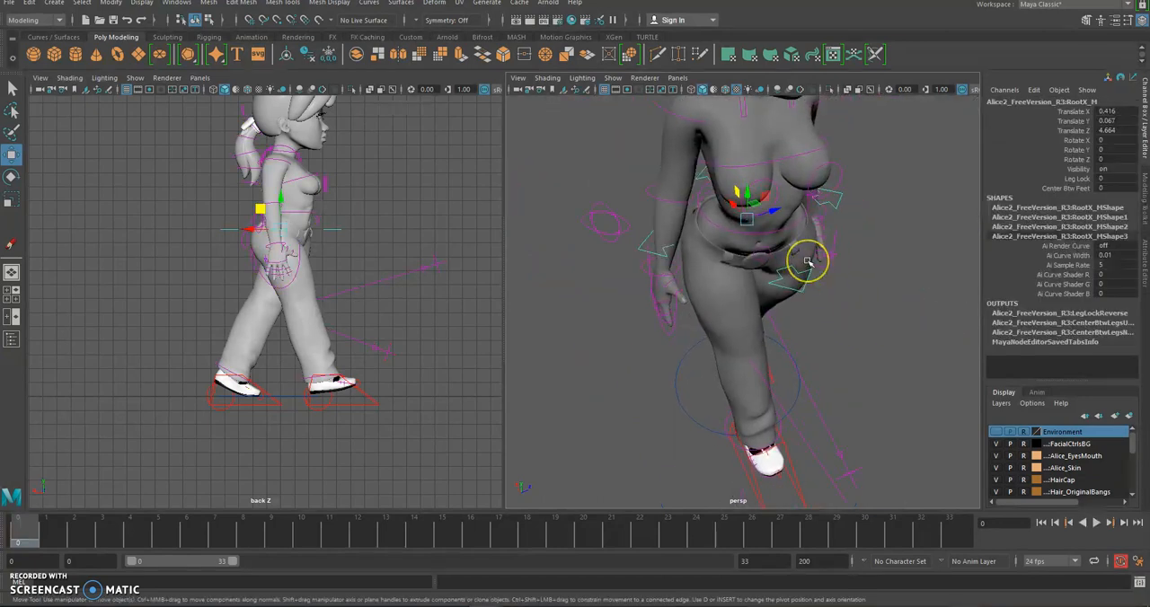
drag(800, 204, 843, 251)
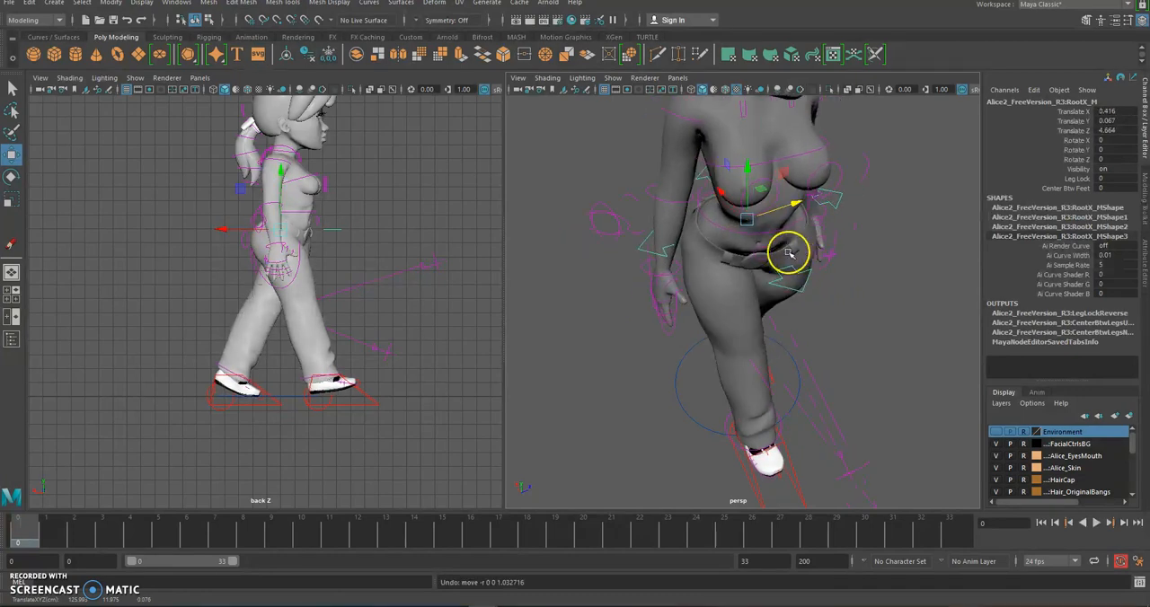
drag(722, 192, 714, 249)
Lower the hip root control to a Translate Y of about -0.857 in the enlarged side view
click(464, 192)
key(space)
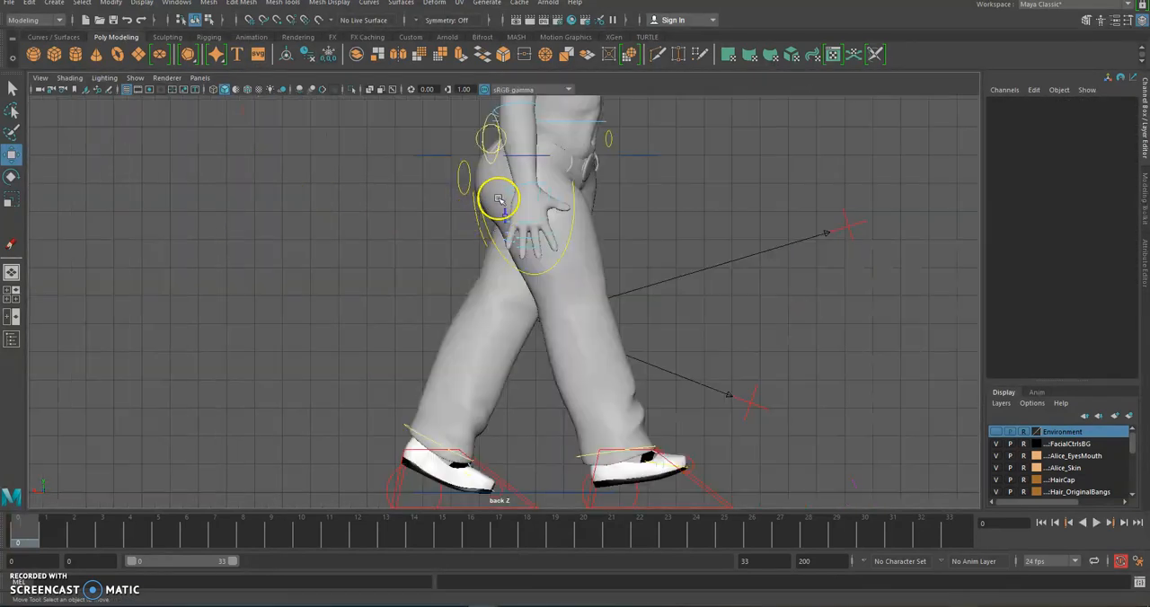
alt+middle_drag(611, 347, 605, 308)
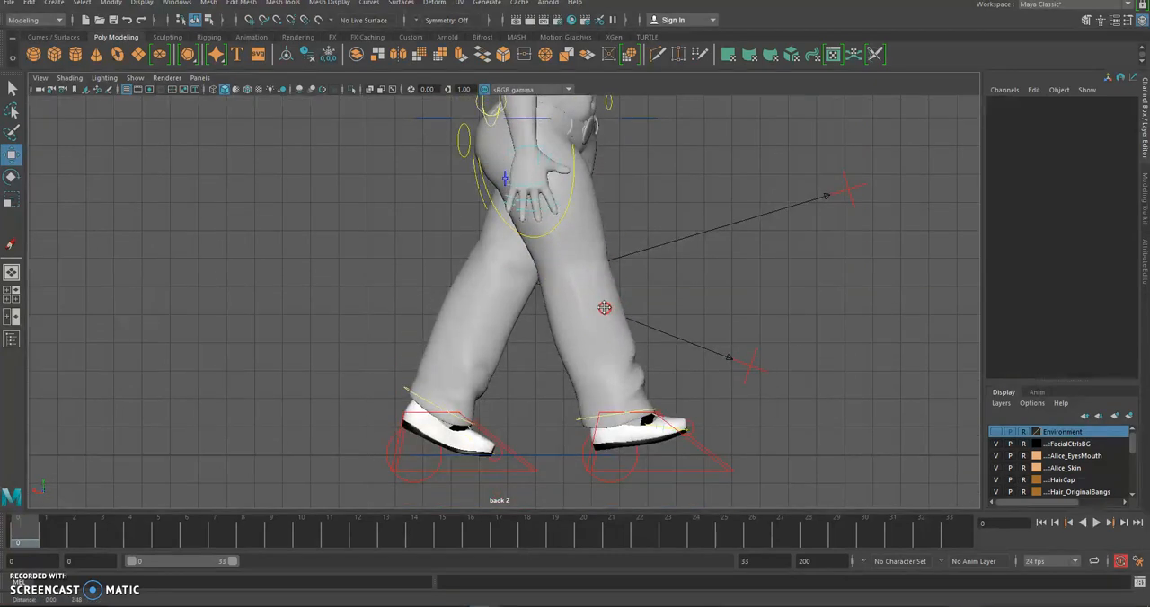
click(542, 119)
alt+middle_drag(543, 120, 552, 166)
scroll(553, 166, down, 2)
drag(545, 139, 546, 160)
alt+middle_drag(621, 266, 632, 244)
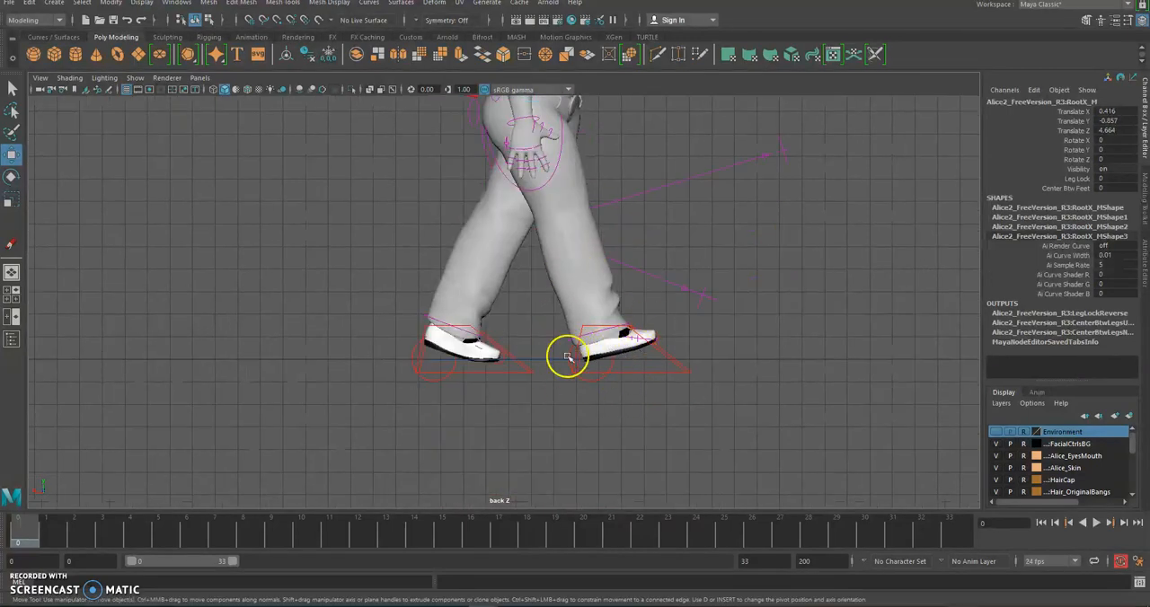
alt+middle_drag(524, 141, 535, 192)
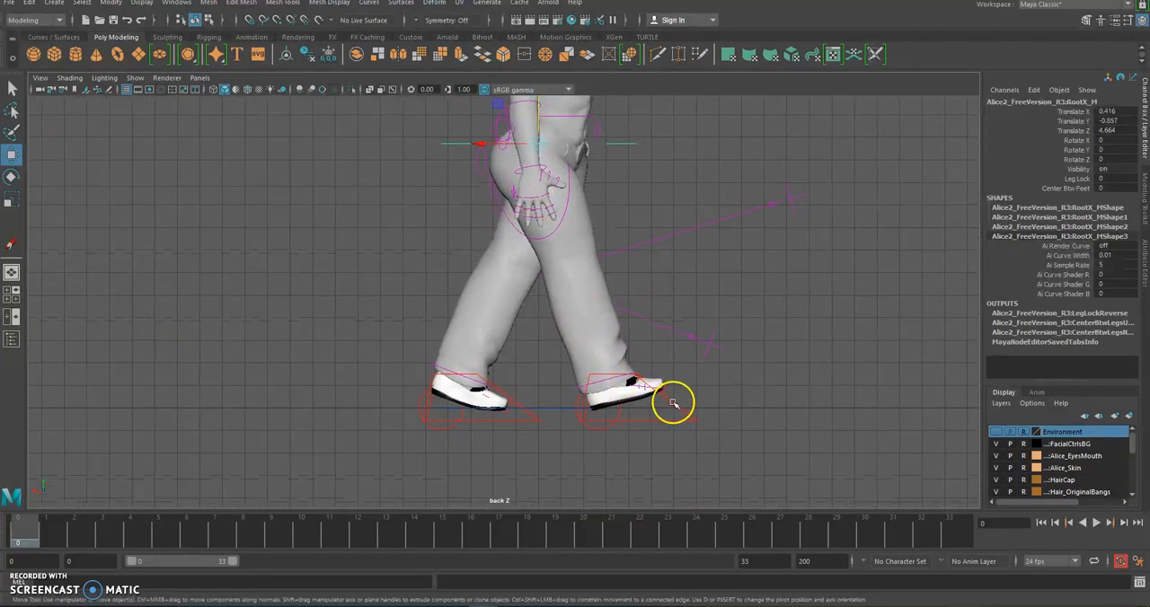
Select the right-leg IK control and the hip root control in turn to recheck the pose from feet to head in the side view
click(607, 398)
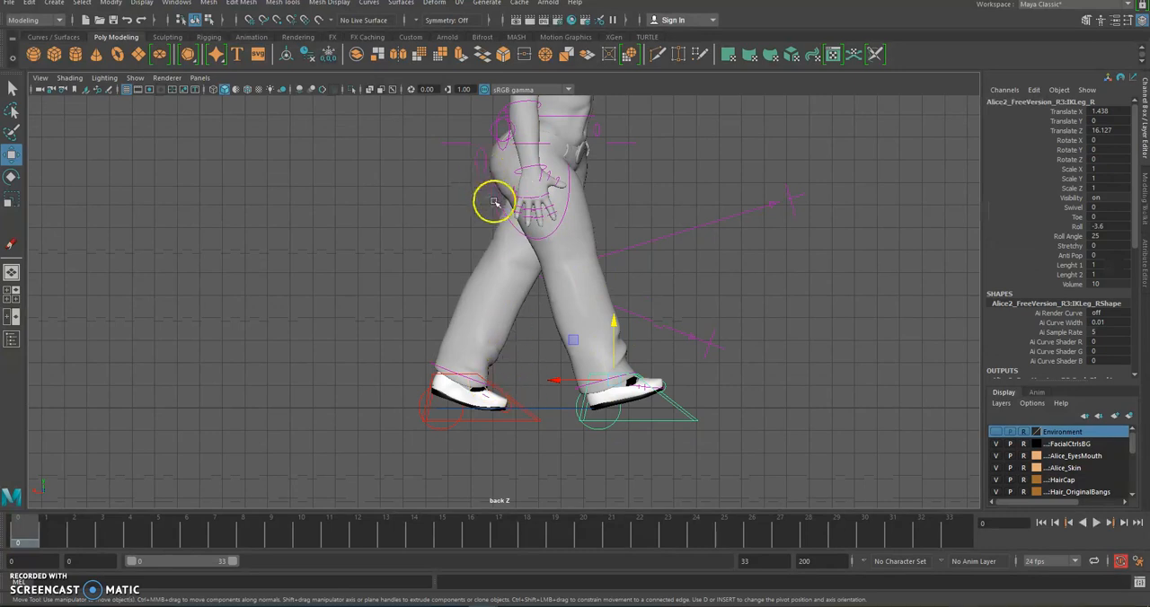
click(481, 148)
drag(481, 148, 548, 393)
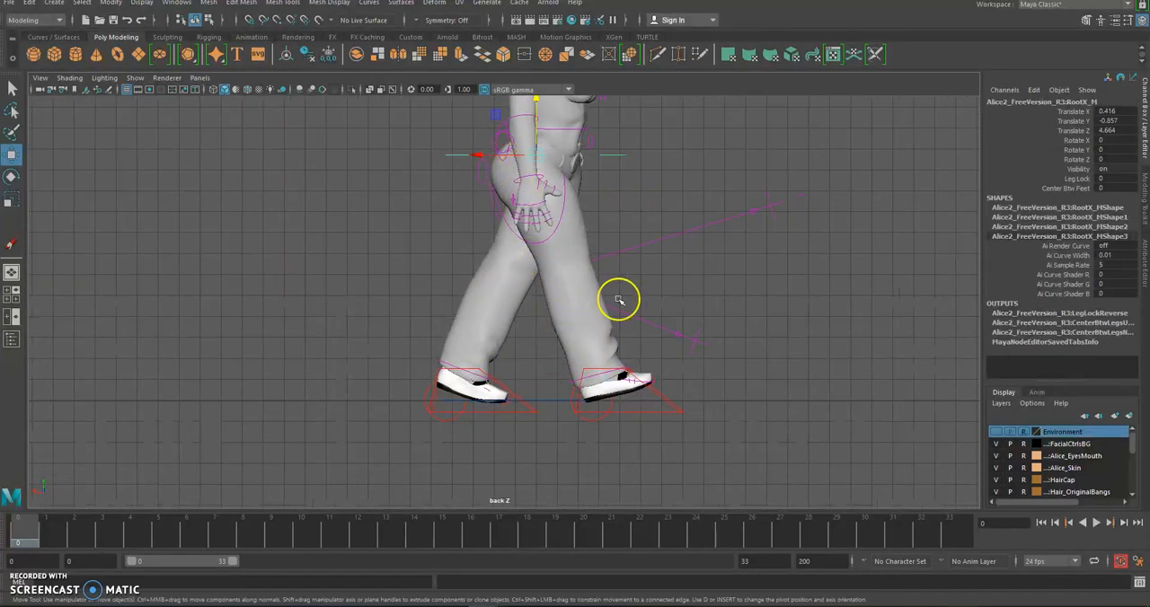
alt+middle_drag(724, 161, 739, 245)
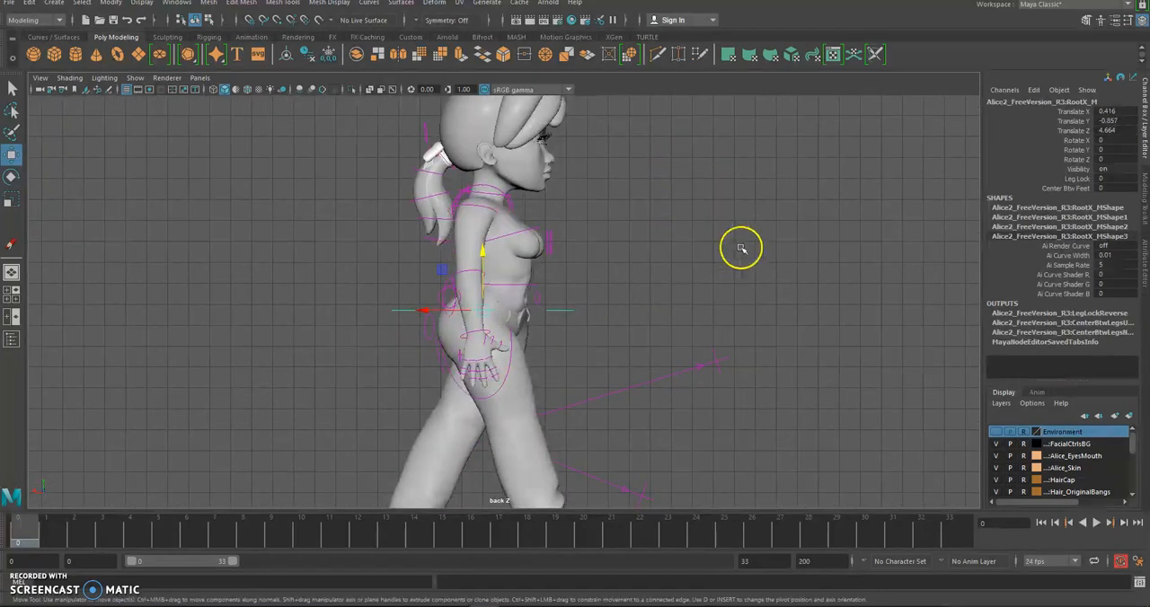
Deselect the hip root control, return to the two-view layout and frame the character's front in the perspective view
click(741, 249)
key(space)
scroll(755, 261, down, 5)
alt+drag(742, 280, 715, 249)
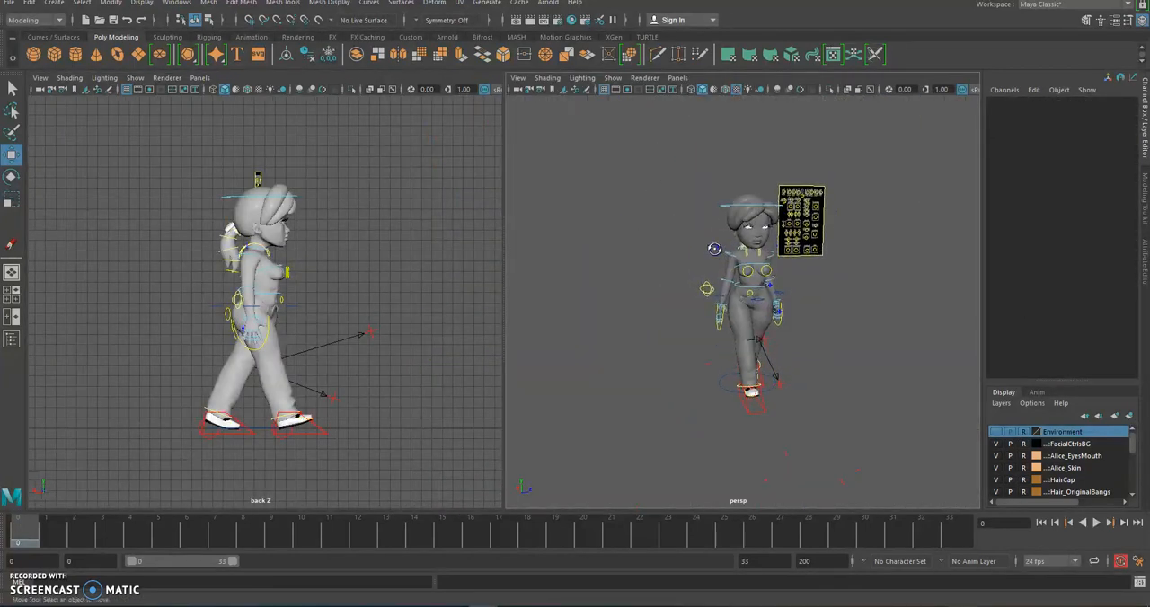
scroll(717, 251, up, 5)
alt+middle_drag(739, 185, 713, 249)
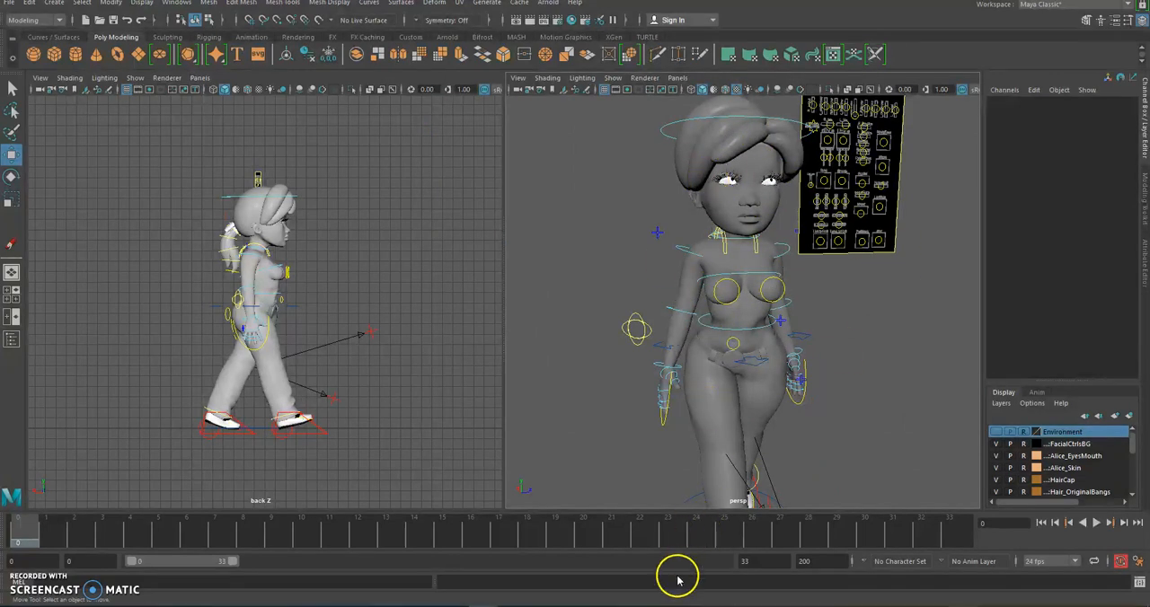
Compare the contact pose with the walk-cycle reference image in Photos, and return to Maya
mouse_move(631, 602)
click(727, 561)
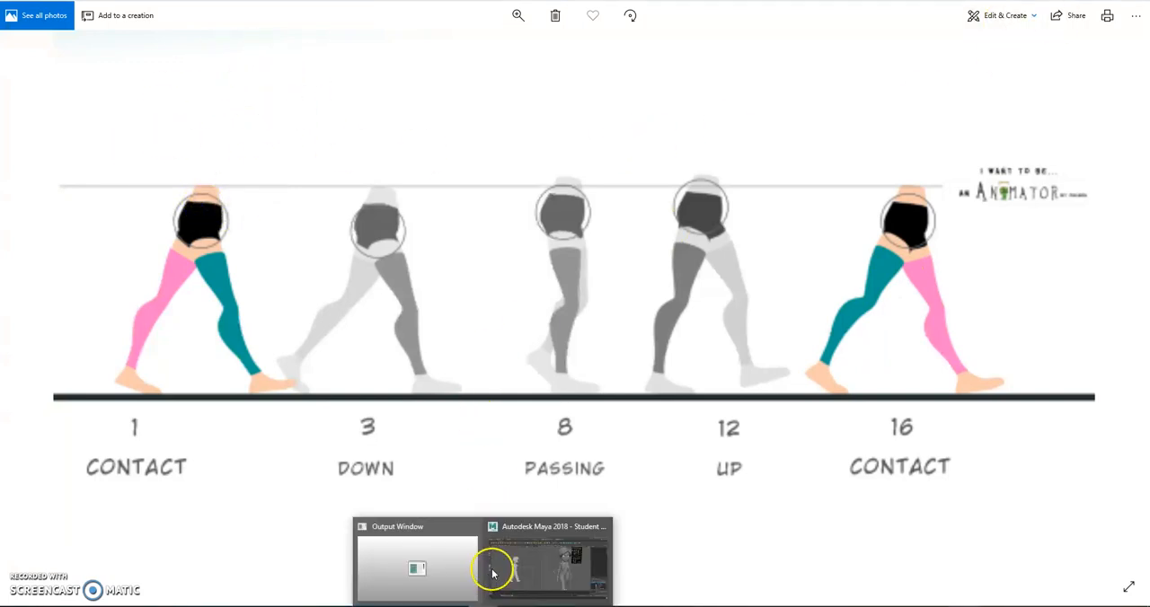
click(495, 564)
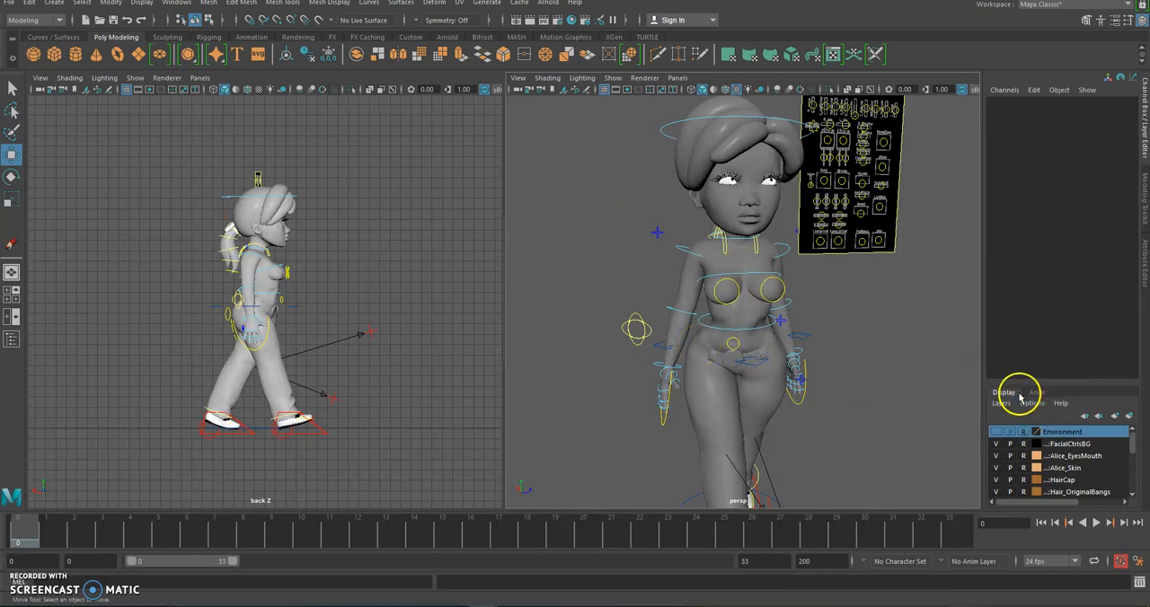
Enlarge the display layer list and hide the Alice_Skin and HairCap layers
drag(1058, 390, 1050, 268)
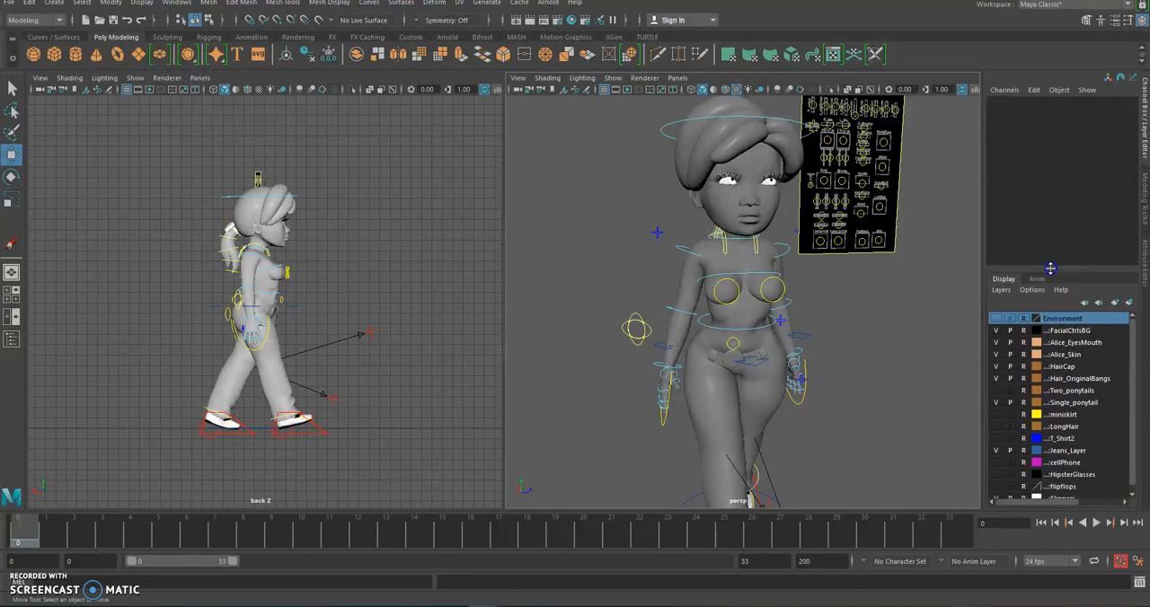
drag(984, 356, 950, 358)
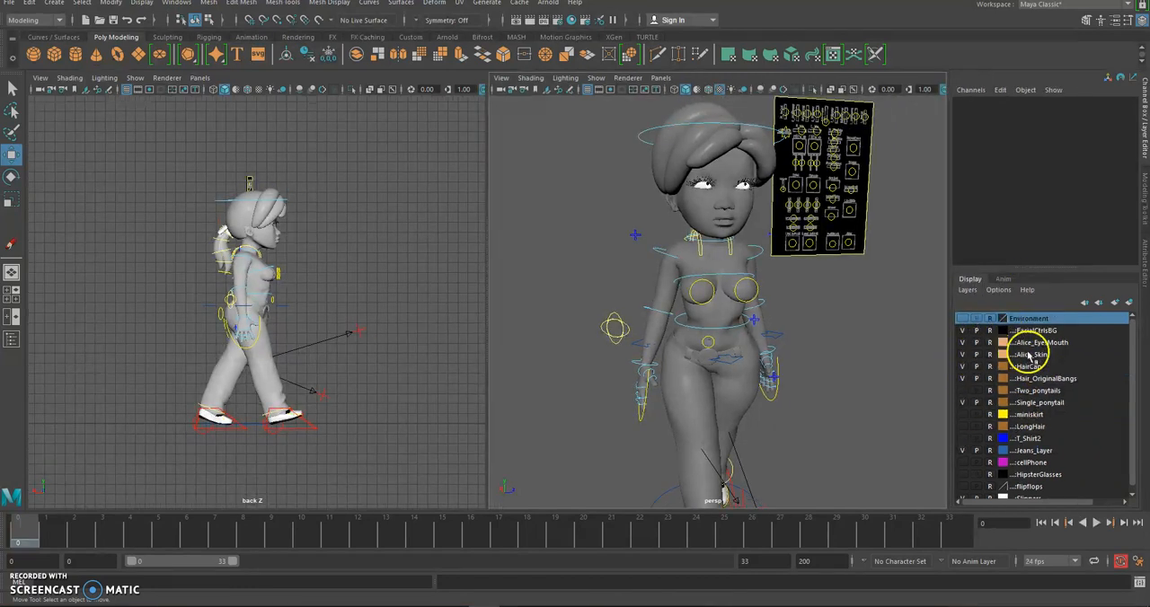
click(1042, 355)
click(1088, 359)
click(963, 355)
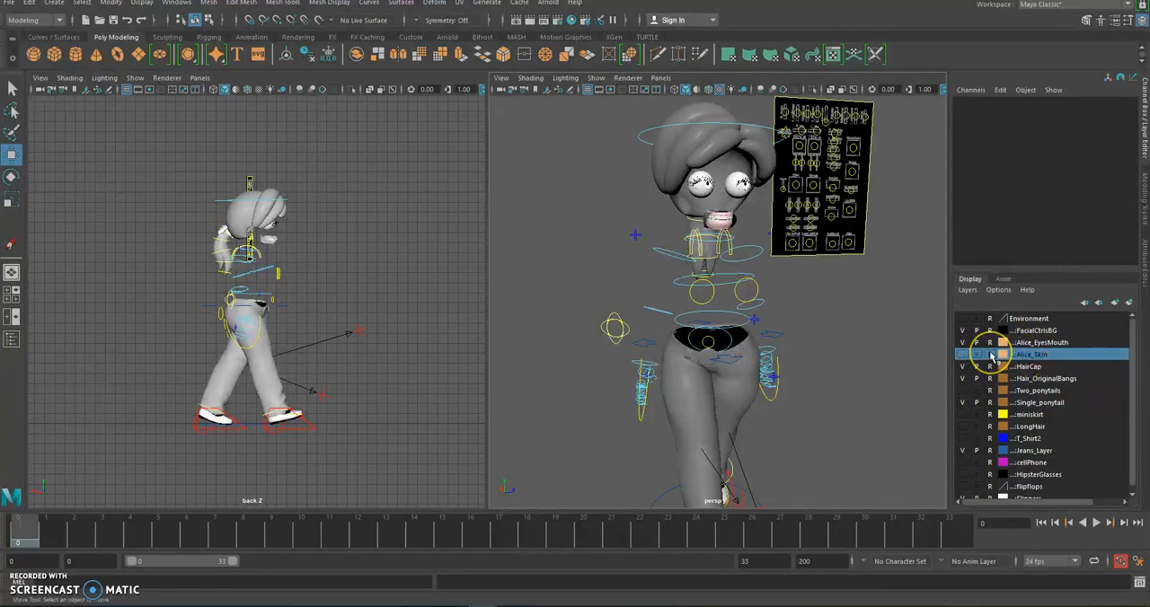
click(964, 367)
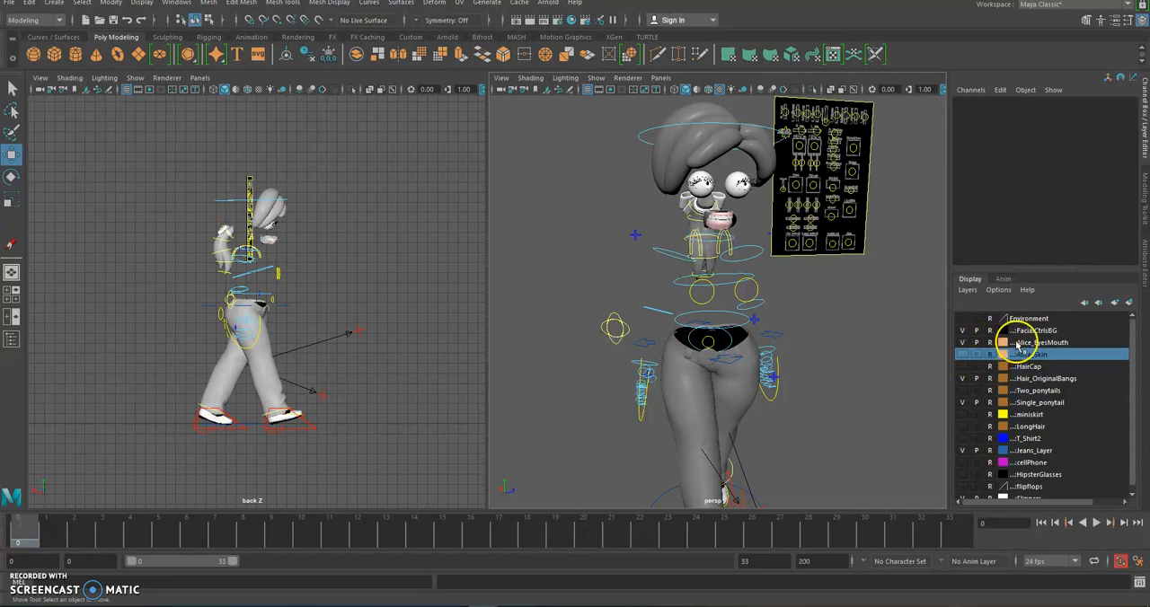
Hide the Alice_EyesMouth, Single_ponytail and Hair_OriginalBangs display layers
click(1018, 343)
click(963, 343)
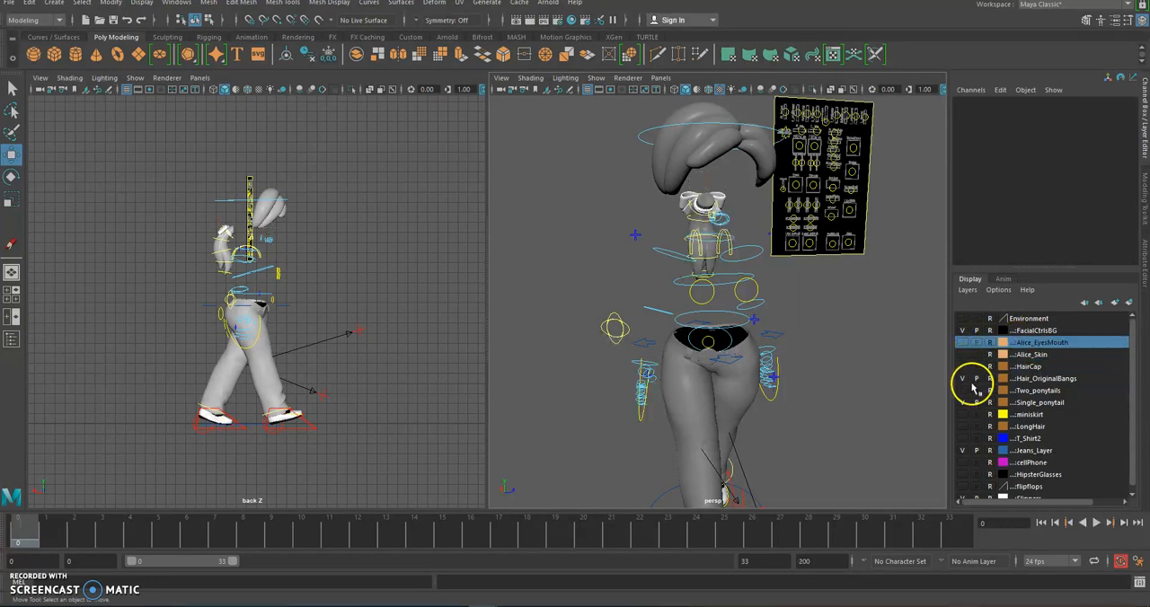
click(1029, 403)
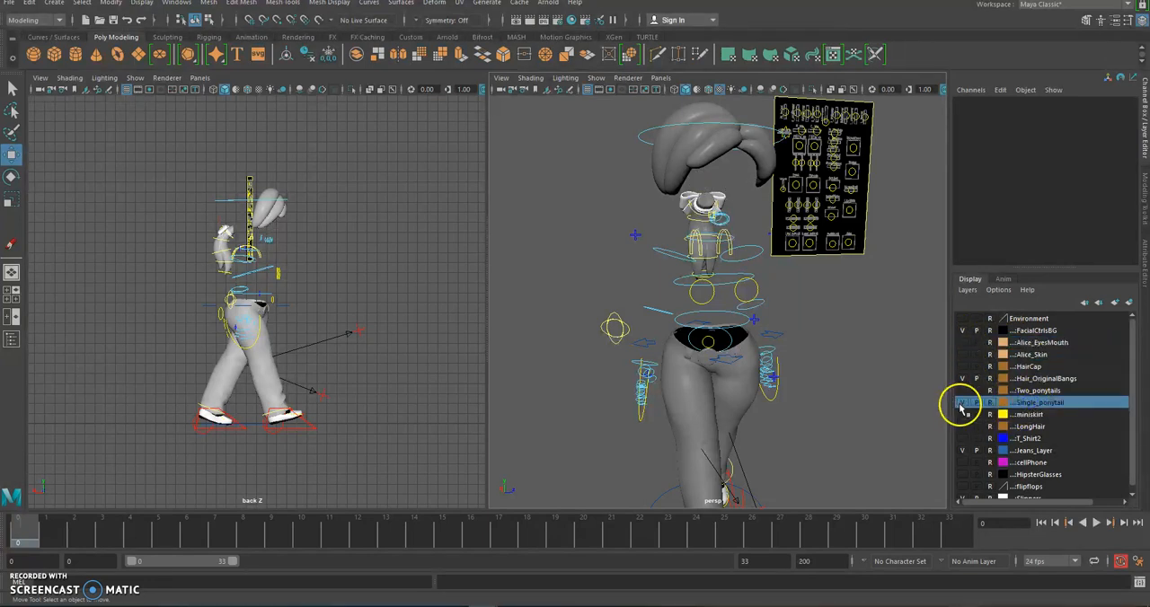
click(962, 403)
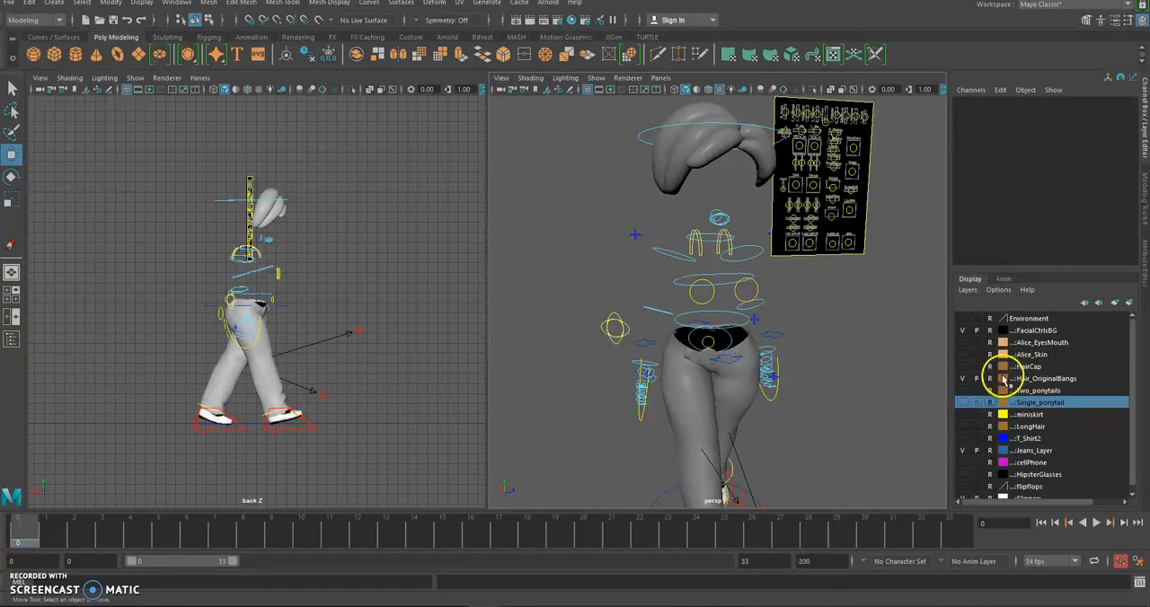
click(1020, 379)
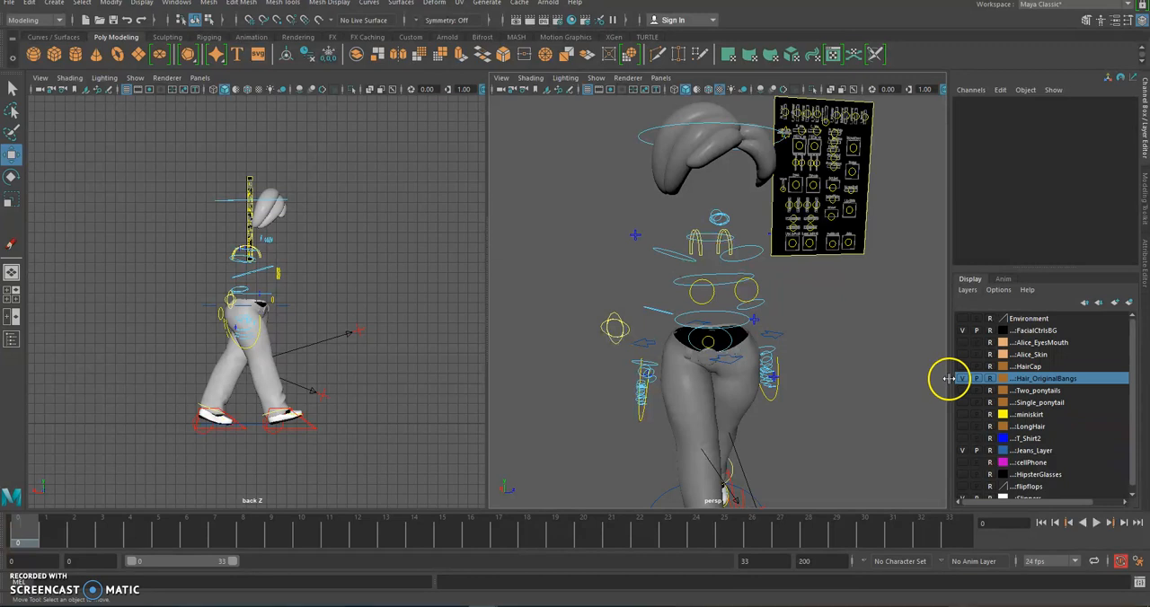
click(963, 378)
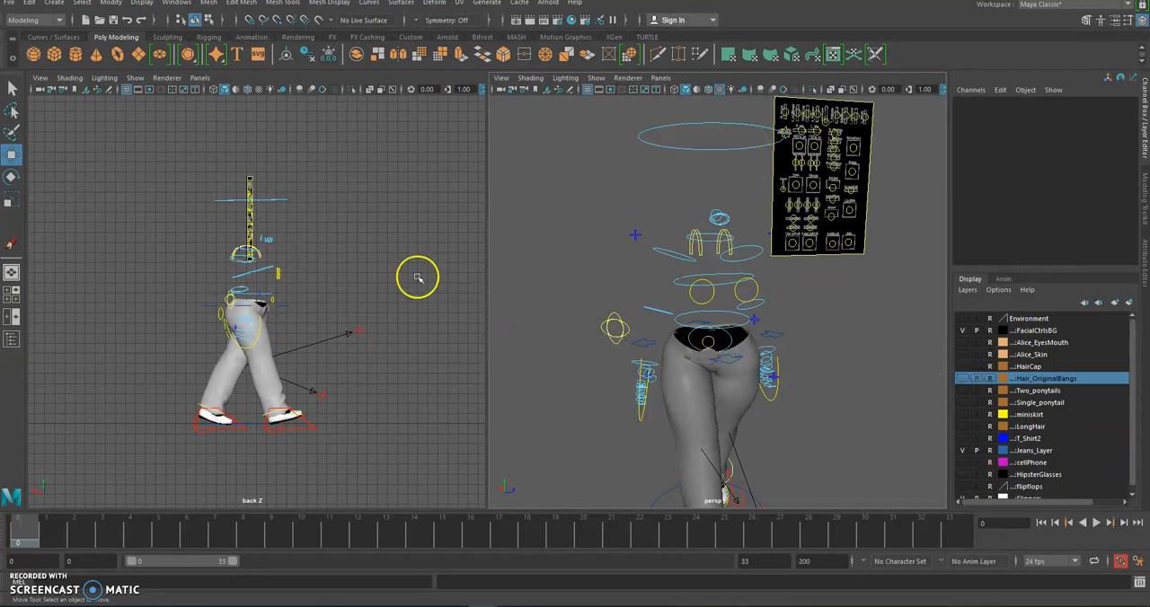
Examine the posed legs up close in the side view and compare them with the contact pose in the Photoshop reference
scroll(293, 262, up, 5)
alt+middle_drag(302, 282, 324, 147)
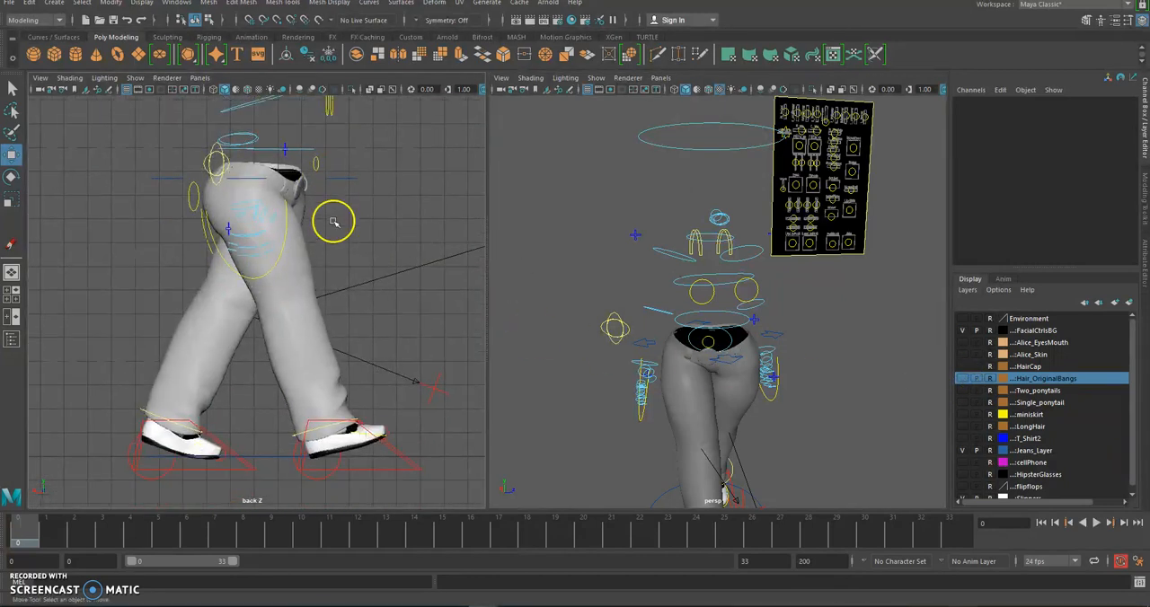
alt+click(242, 242)
alt+click(391, 228)
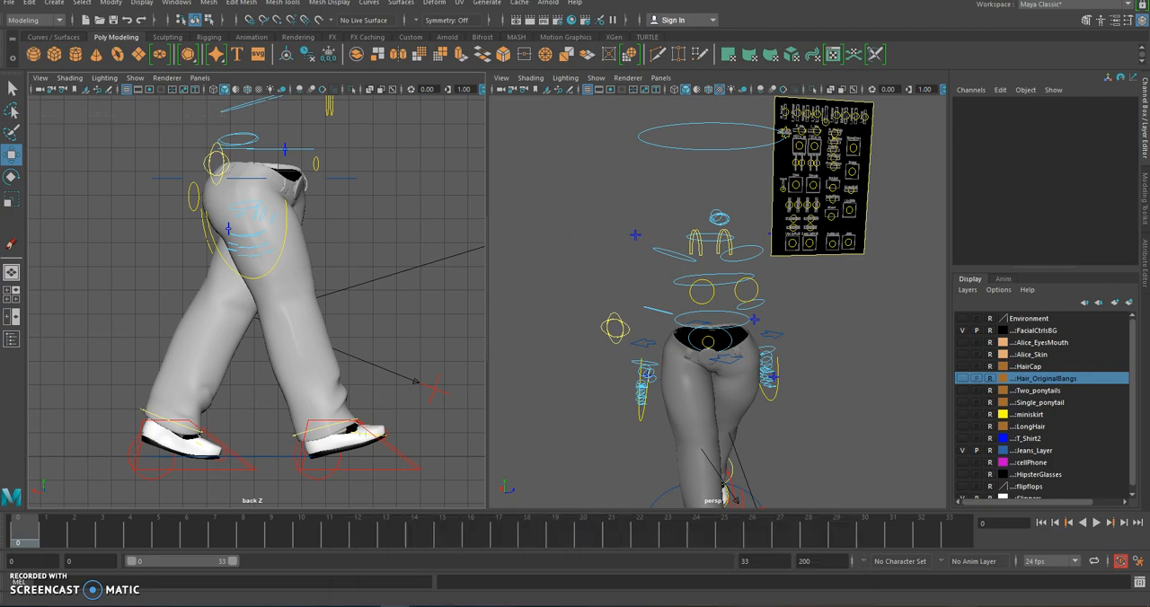
click(396, 606)
scroll(446, 333, down, 1)
scroll(446, 333, up, 1)
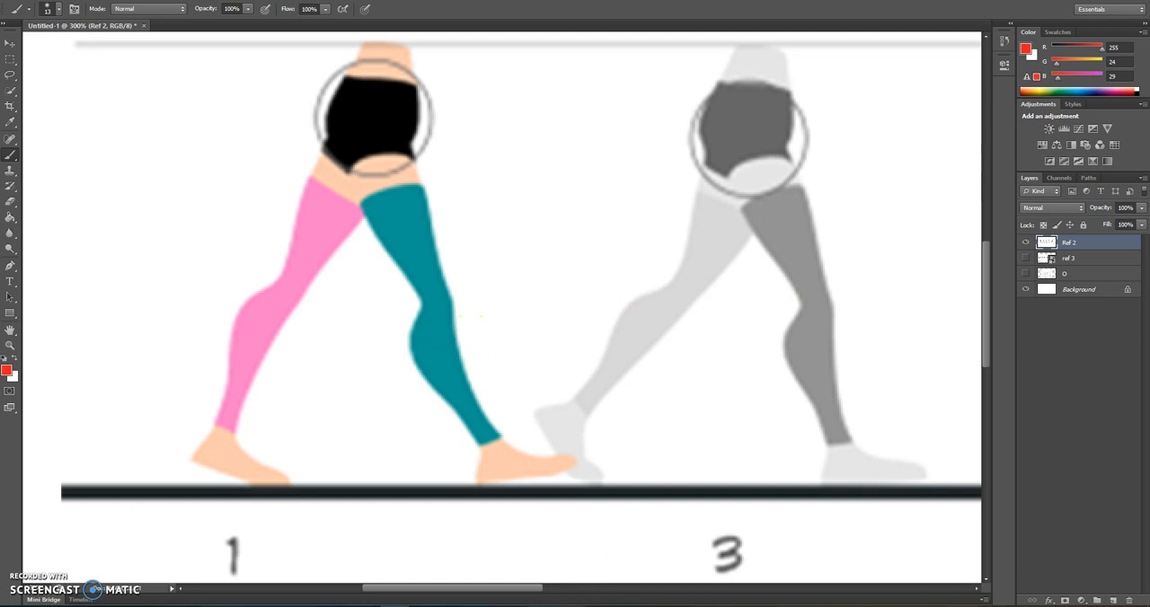
Check the Down pose's frame in the Word timing chart and study the down pose in the Photoshop reference
key(alt+Tab)
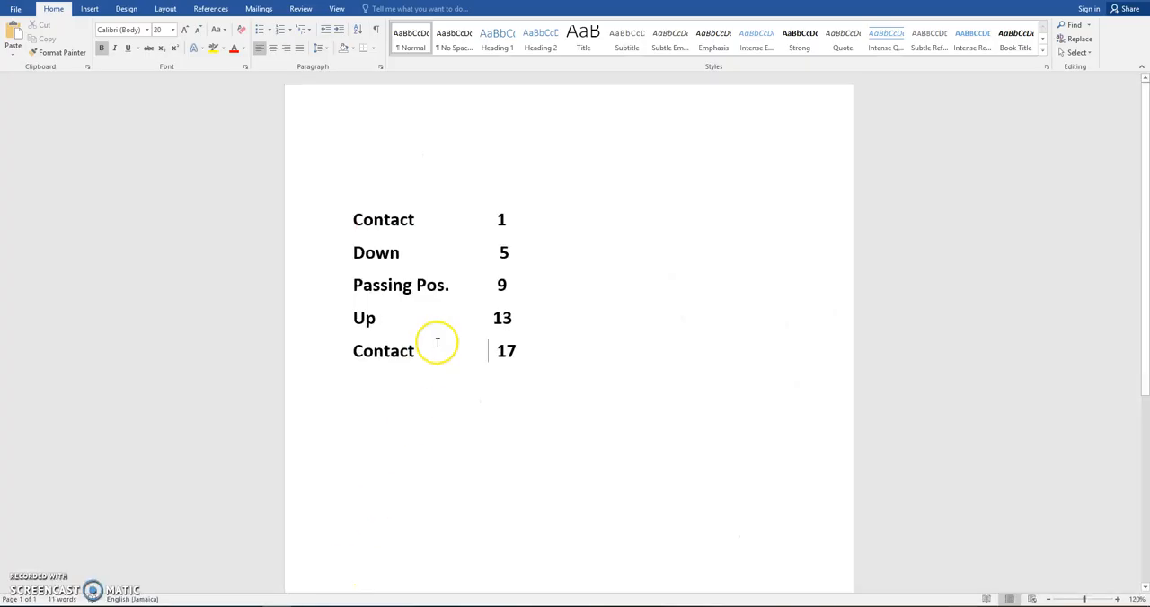
drag(416, 252, 347, 253)
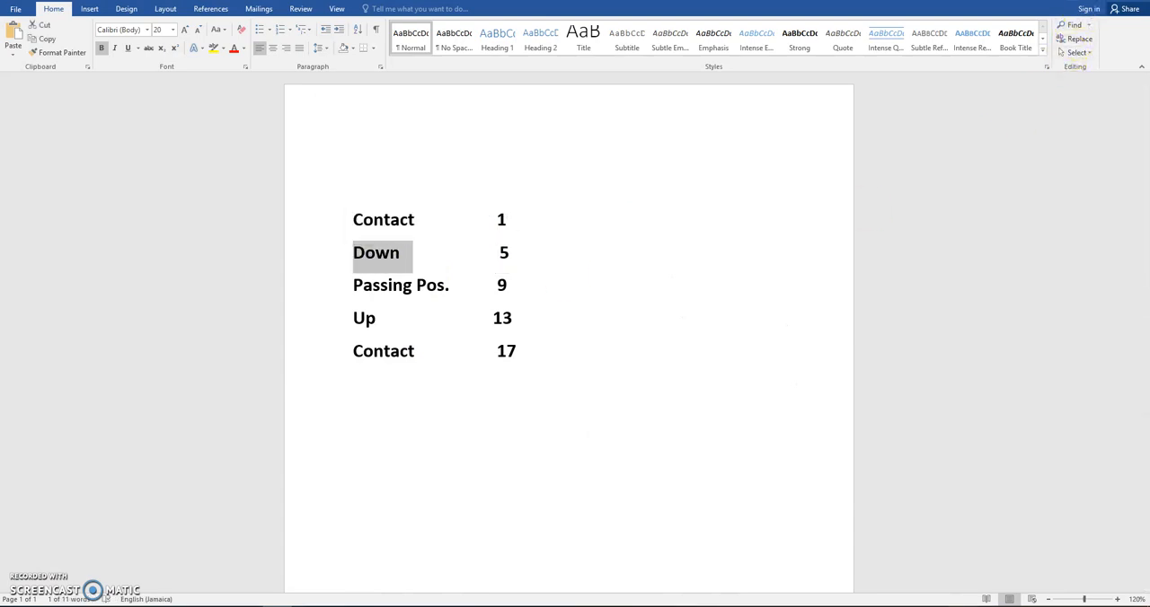
key(alt+Tab)
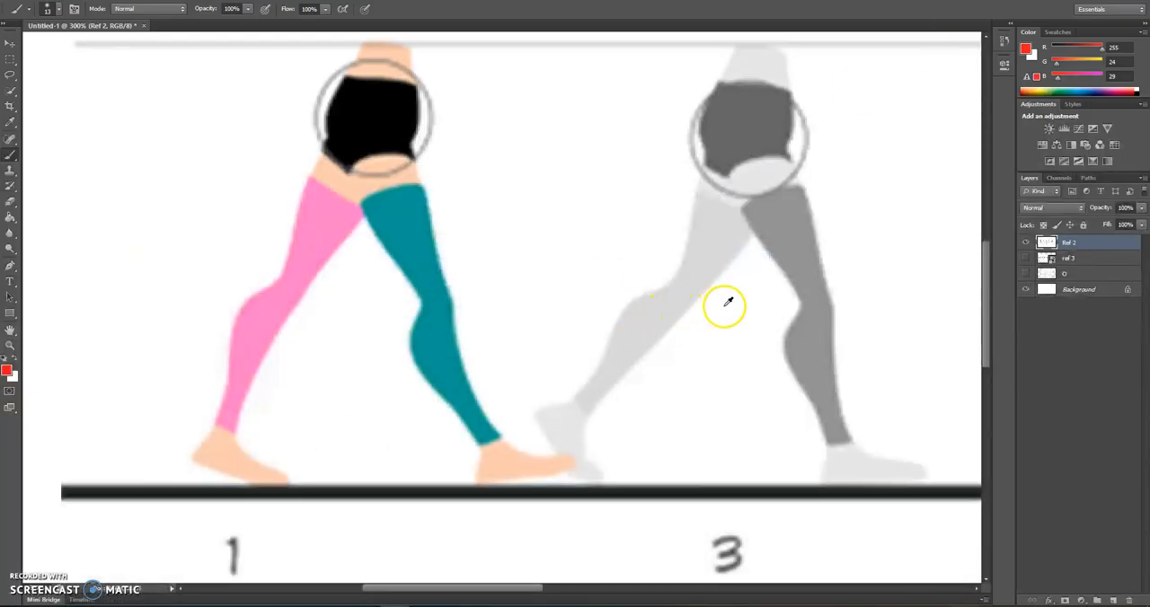
drag(742, 295, 605, 267)
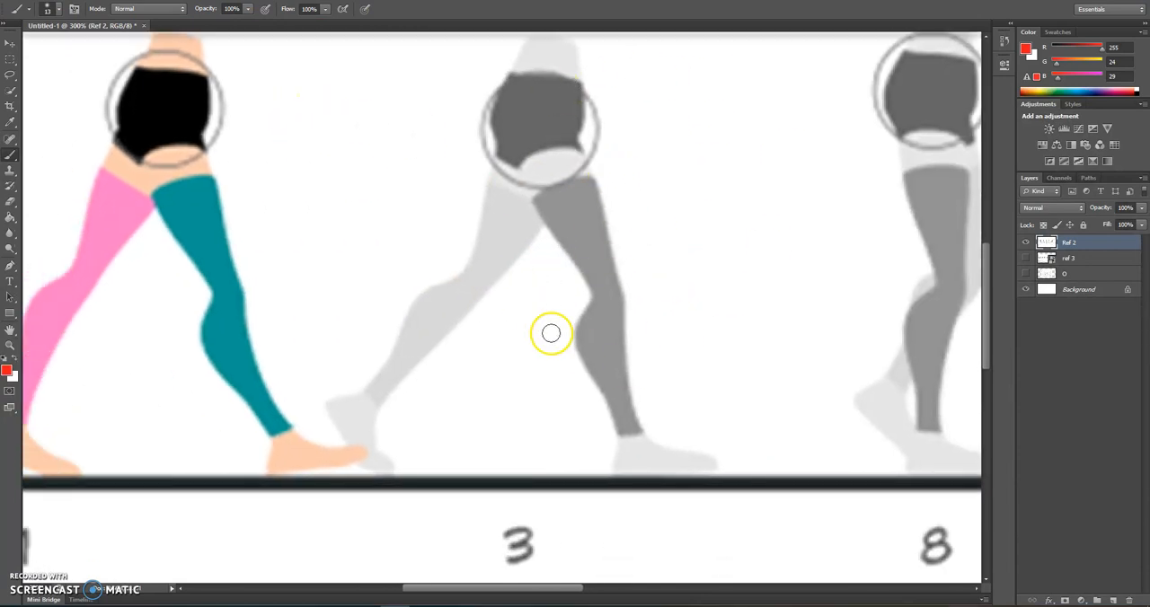
alt+scroll(553, 338, down, 1)
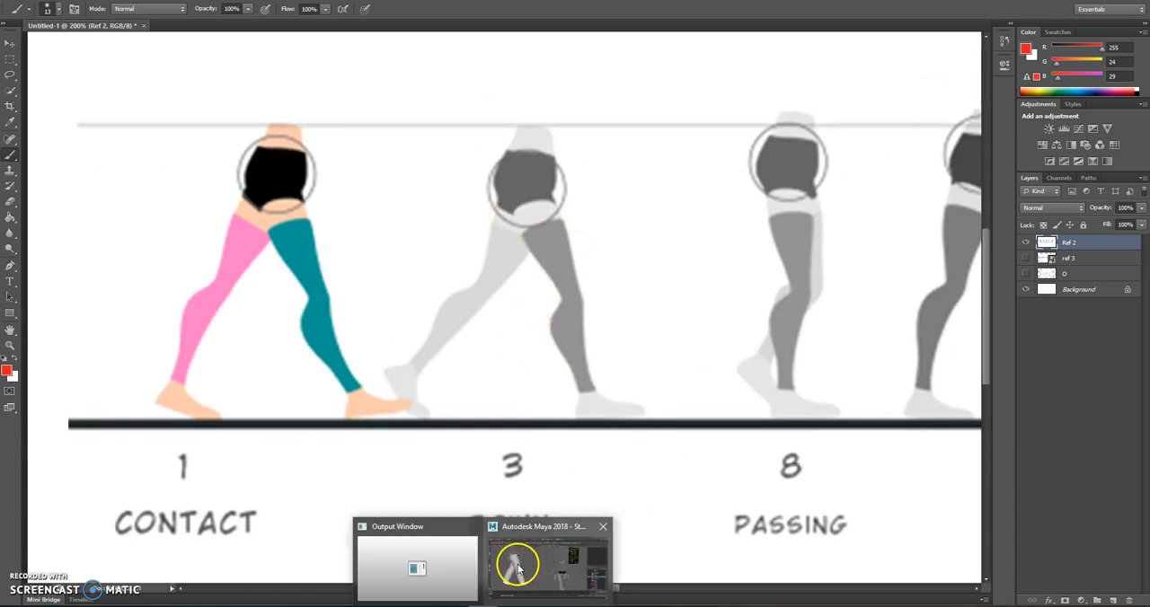
Switch to Maya, select all of the character's rig controls in the side view and key them at frame 0
click(517, 561)
scroll(355, 270, down, 4)
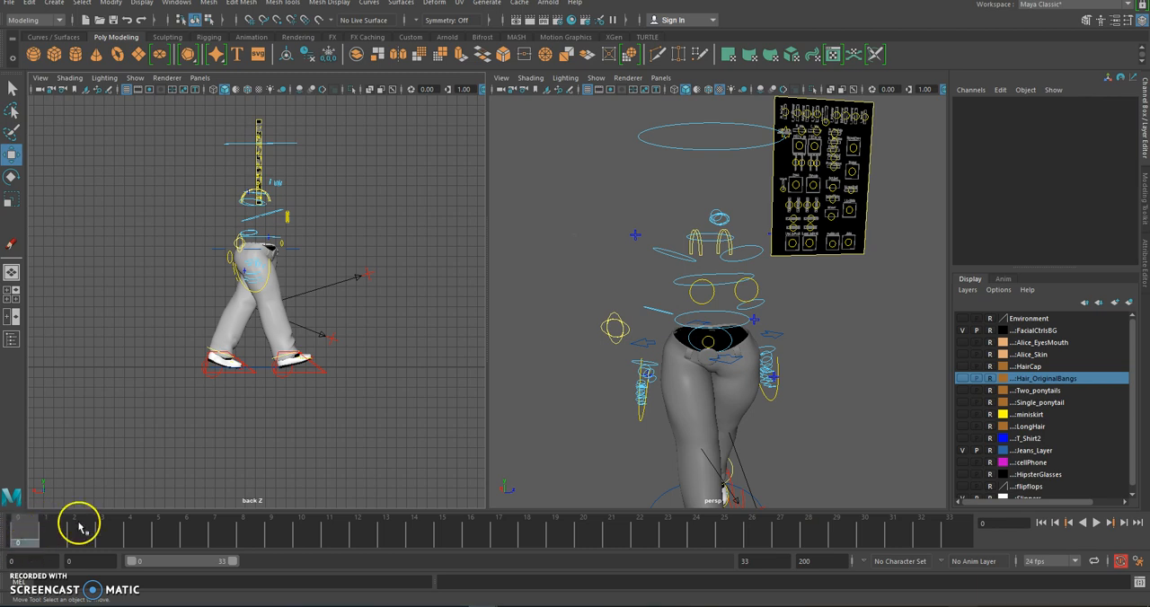
drag(392, 406, 116, 113)
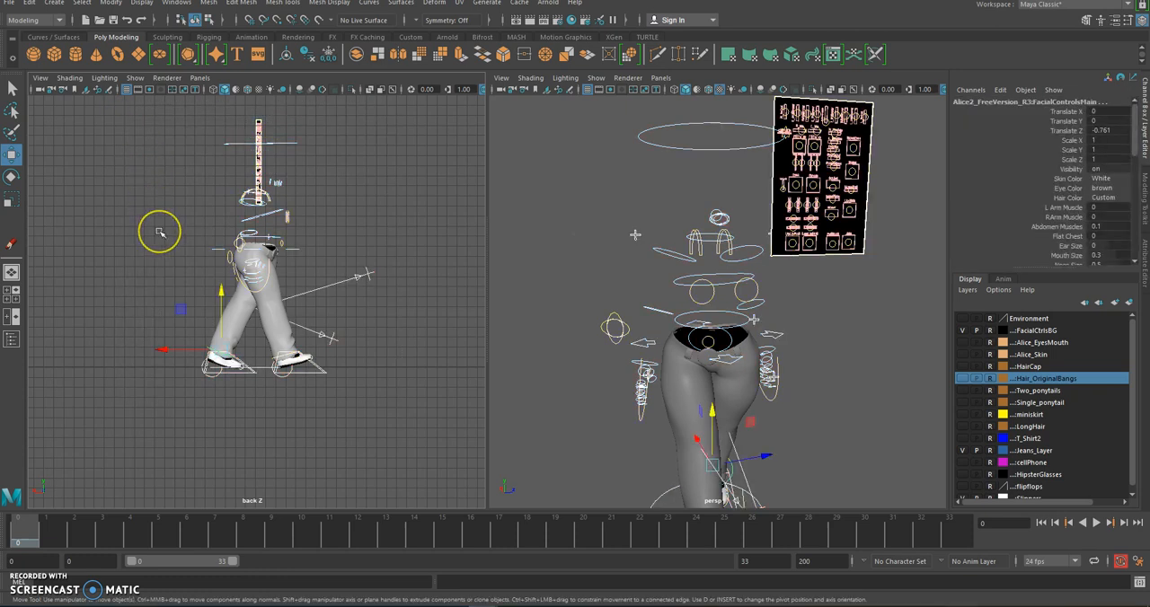
key(s)
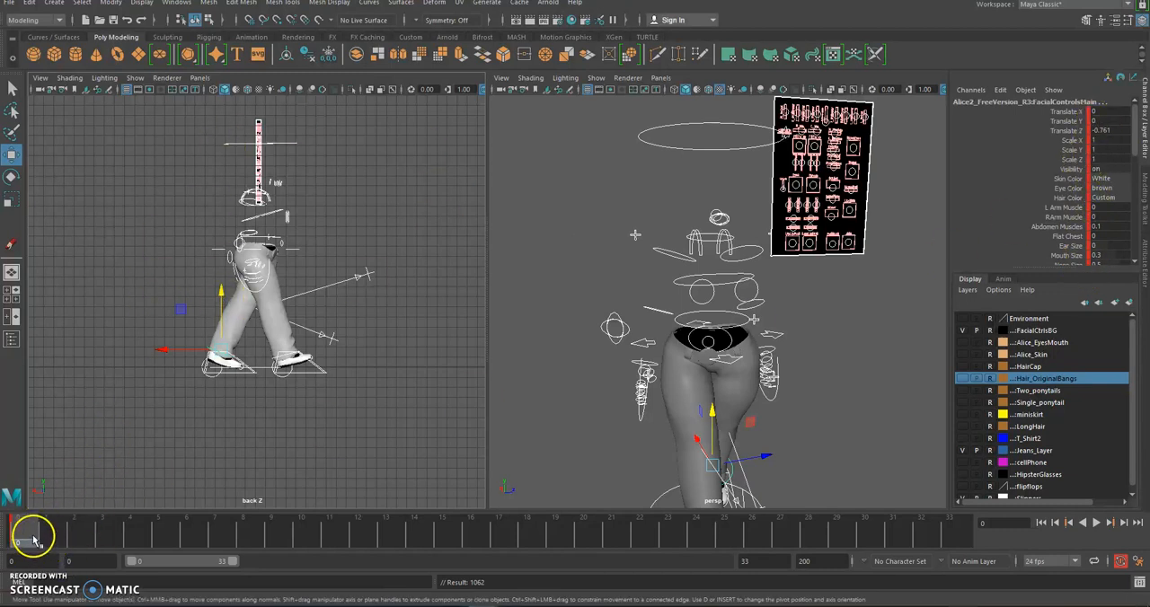
Move to frame 5, deselect the rig controls and switch to the Photoshop reference for the down pose
drag(51, 538, 163, 533)
click(170, 257)
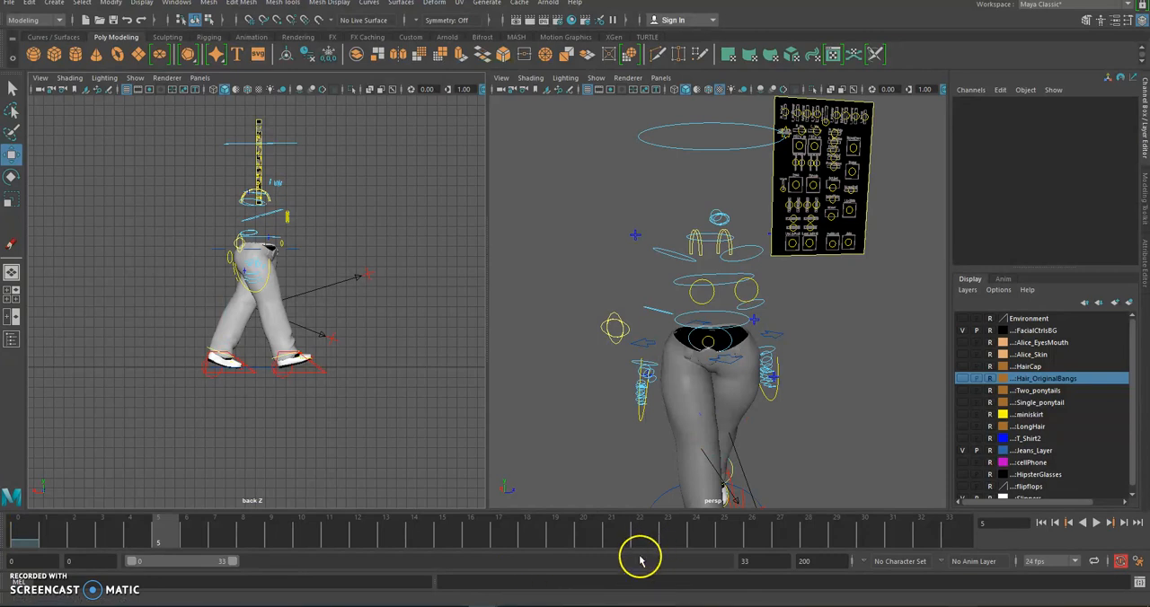
click(394, 606)
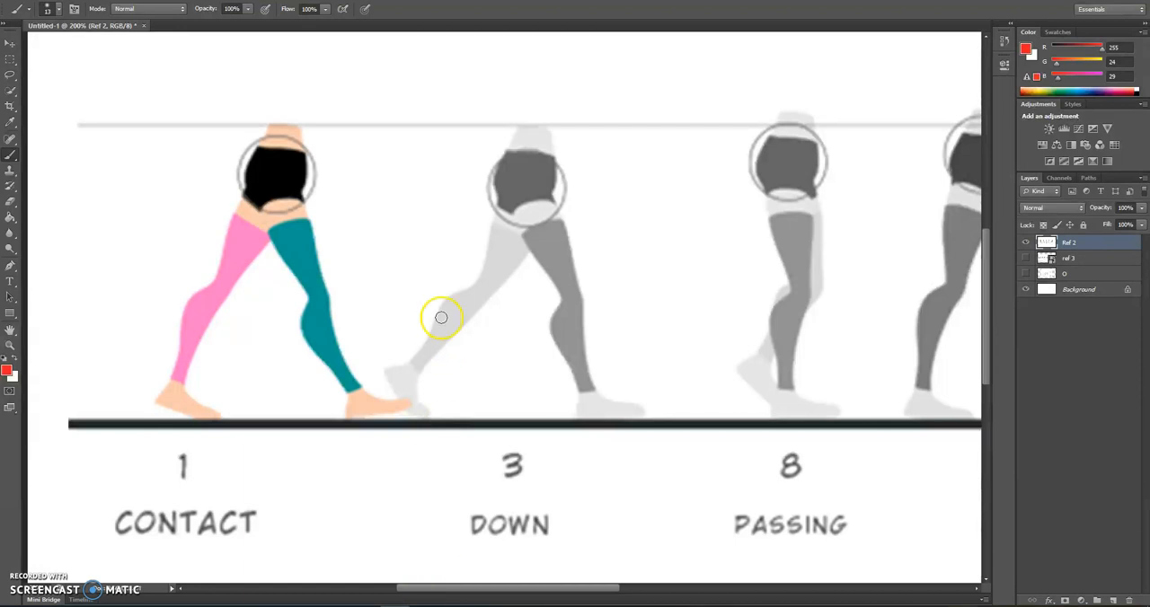